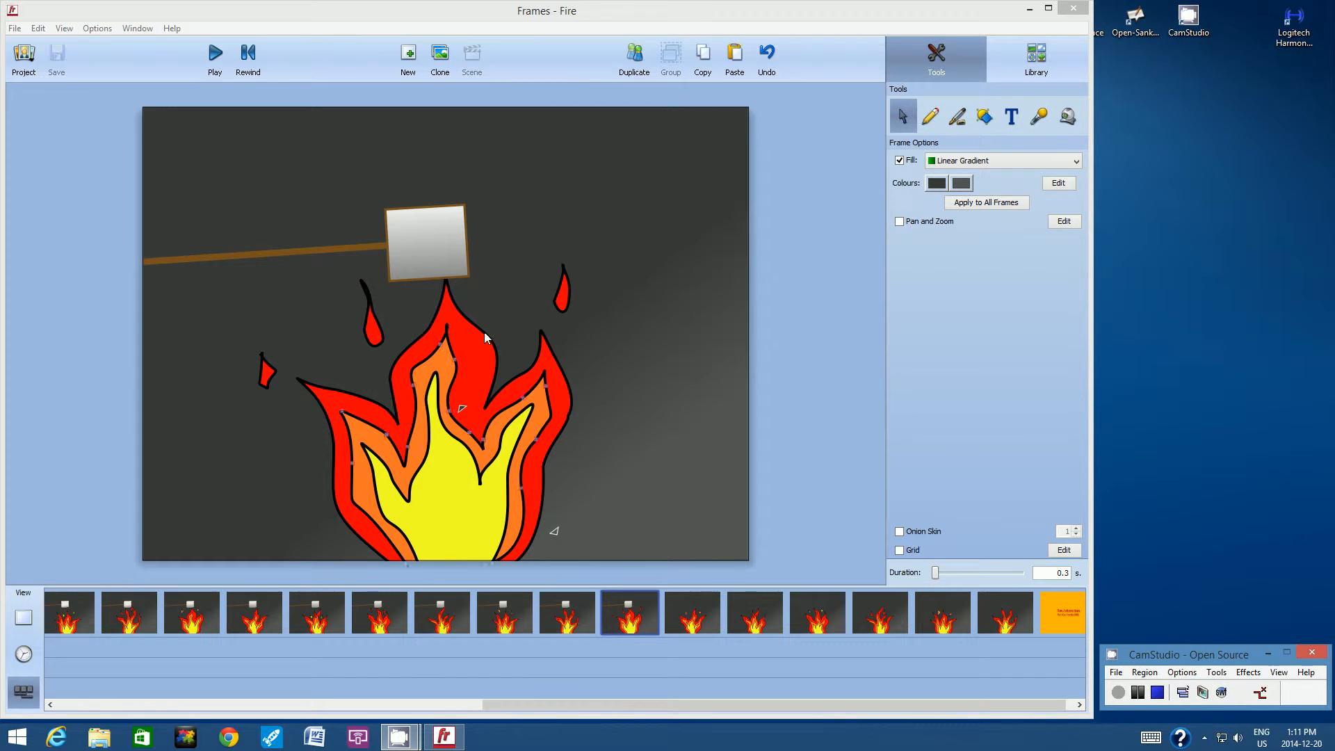
Select the marshmallow and its stick together and group them into one object.
click(419, 251)
click(429, 206)
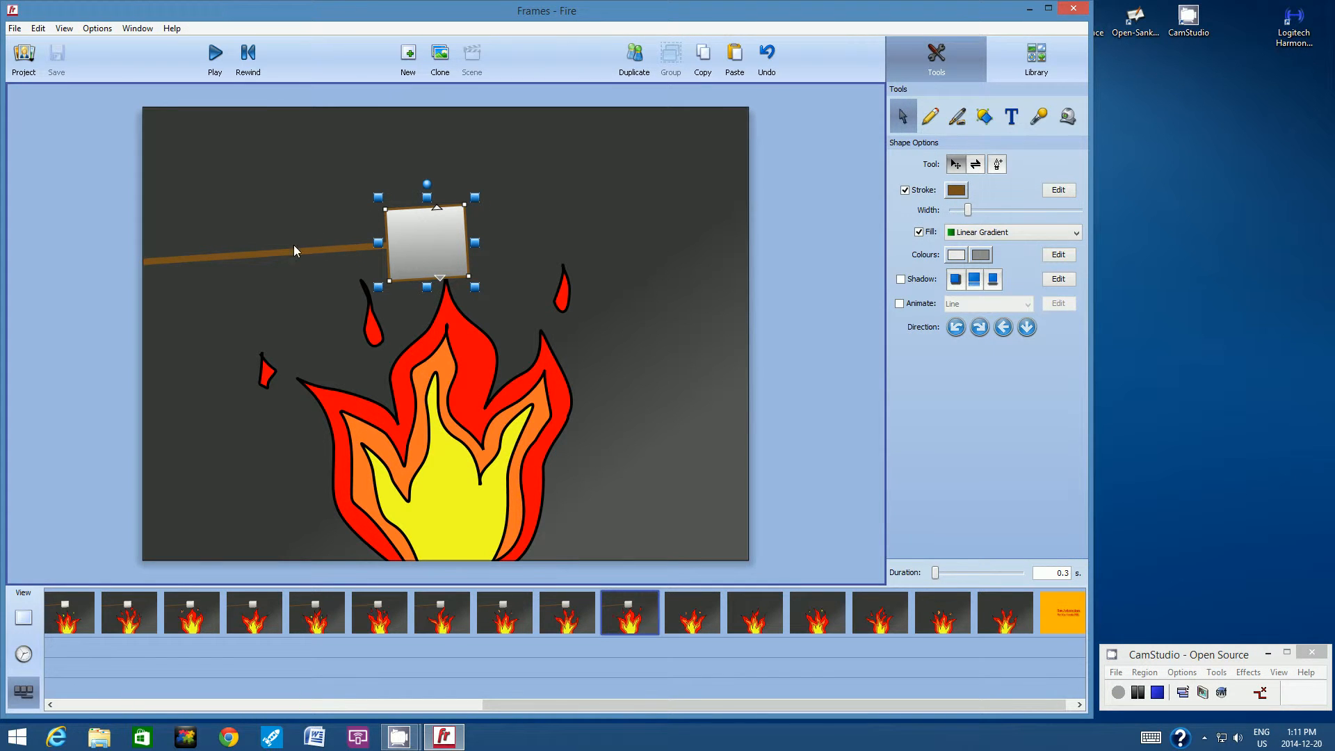
shift+click(271, 253)
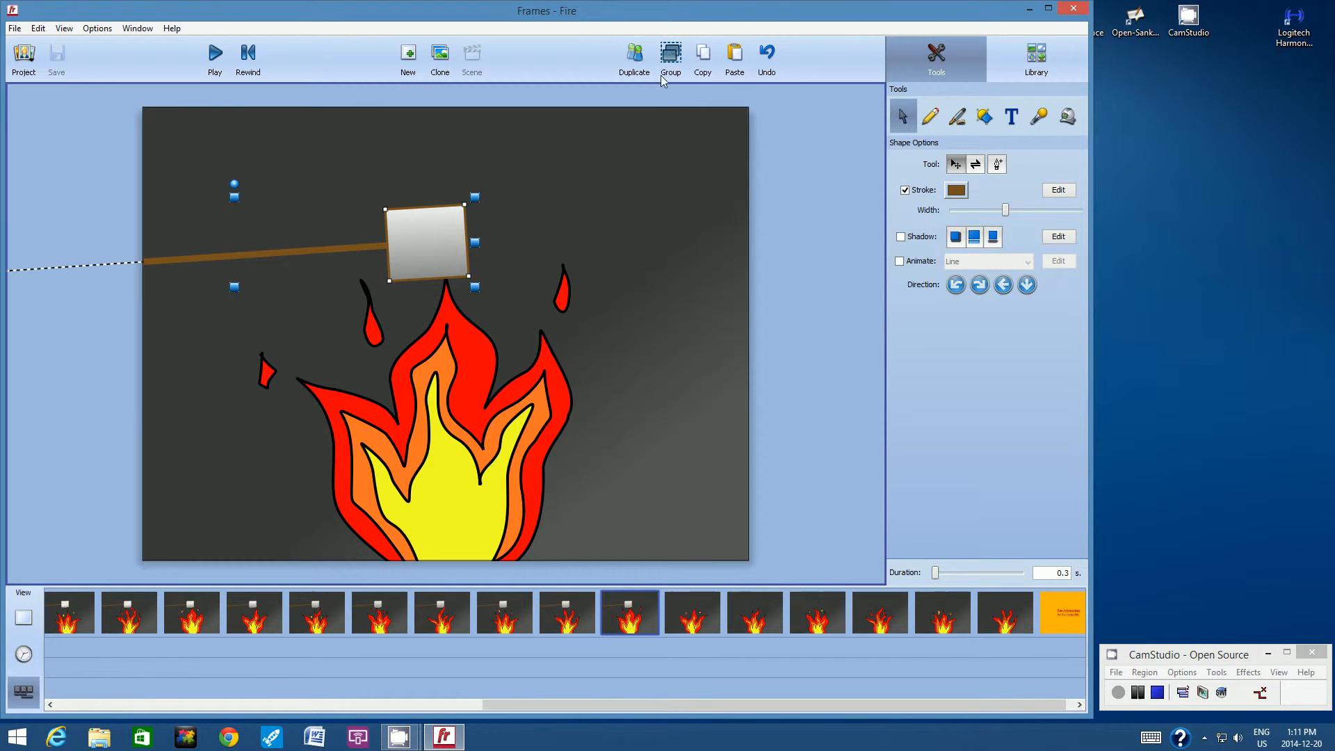
click(671, 54)
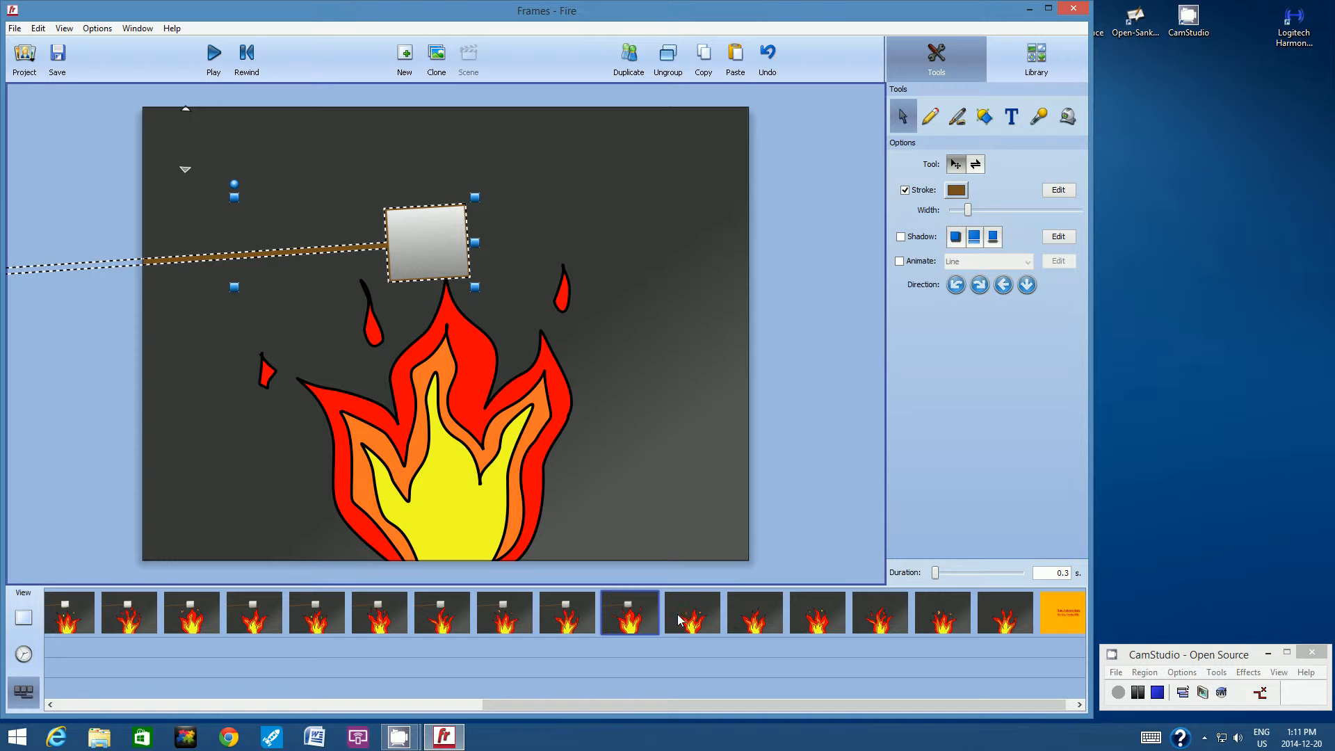
Copy the marshmallow-and-stick group into the next frame, the first one without a marshmallow.
click(708, 61)
click(687, 604)
click(736, 55)
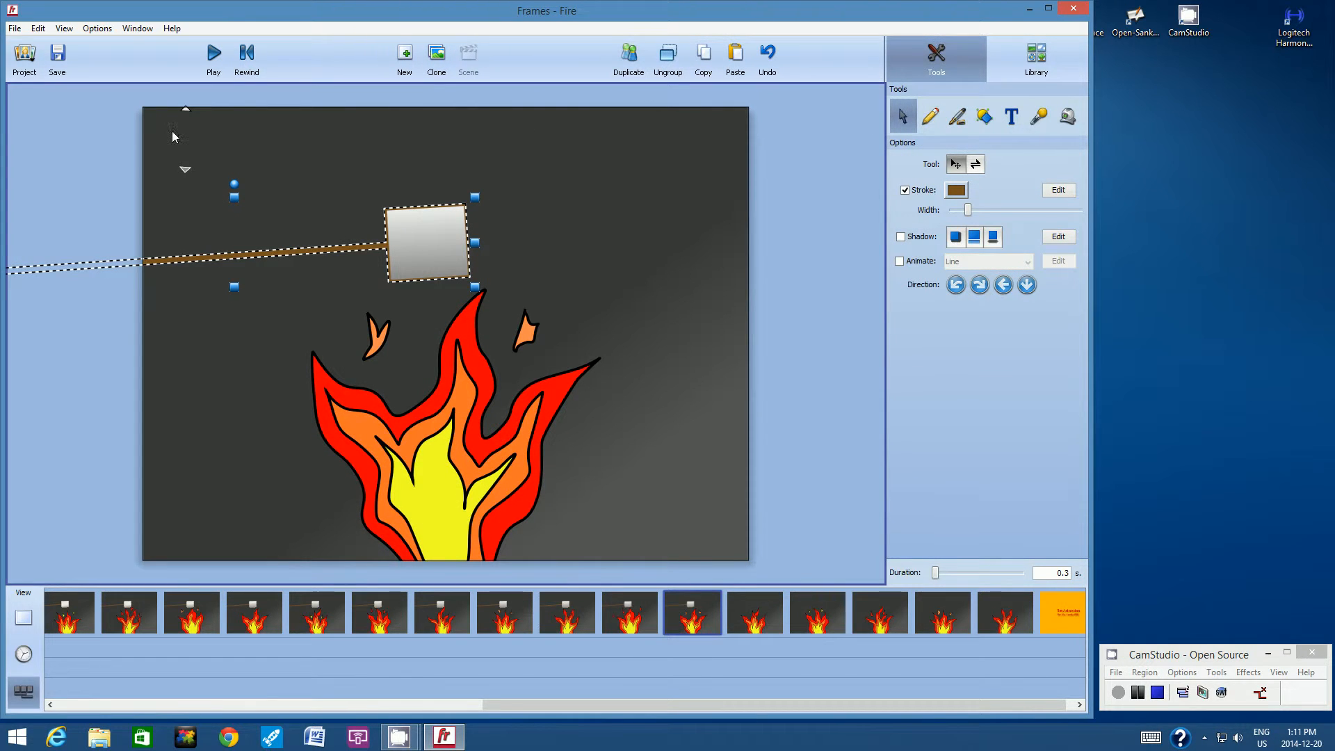
Turn on Onion Skin and rotate the pasted group slightly counterclockwise so the marshmallow lifts off the fire.
click(63, 29)
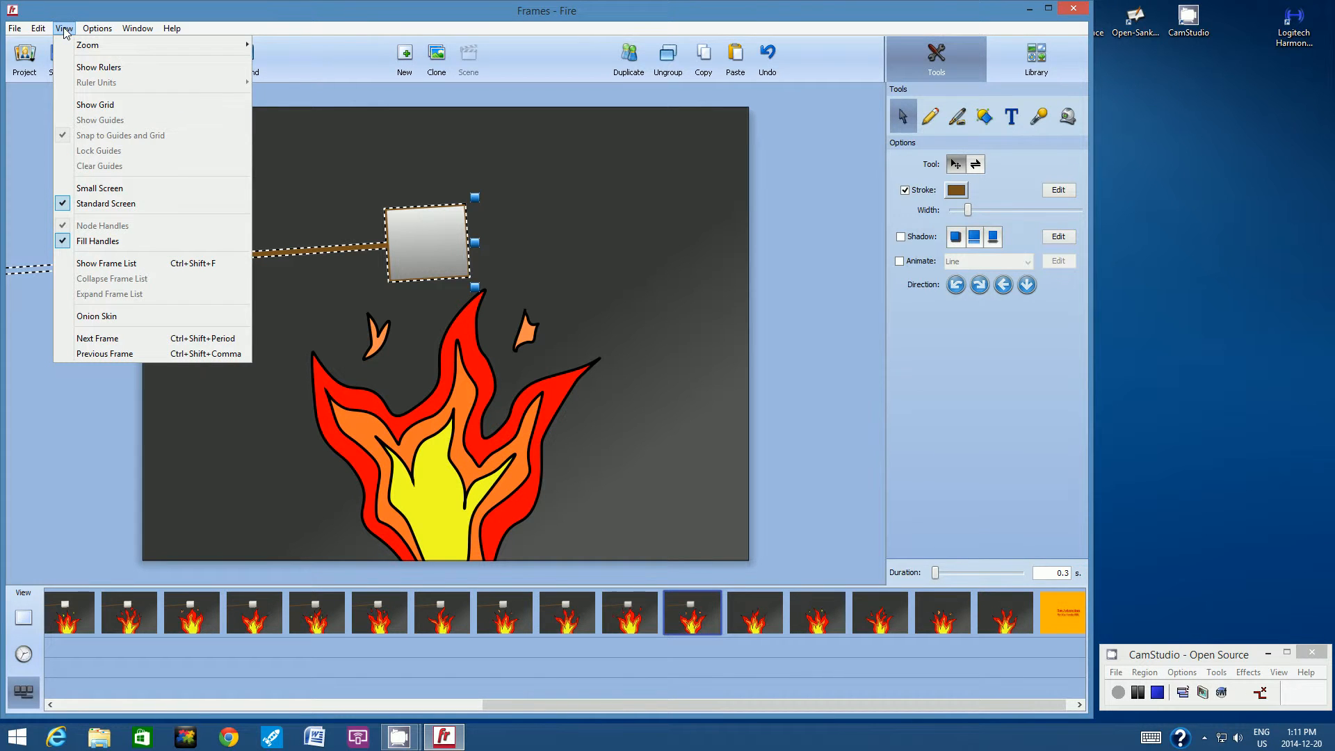
click(97, 316)
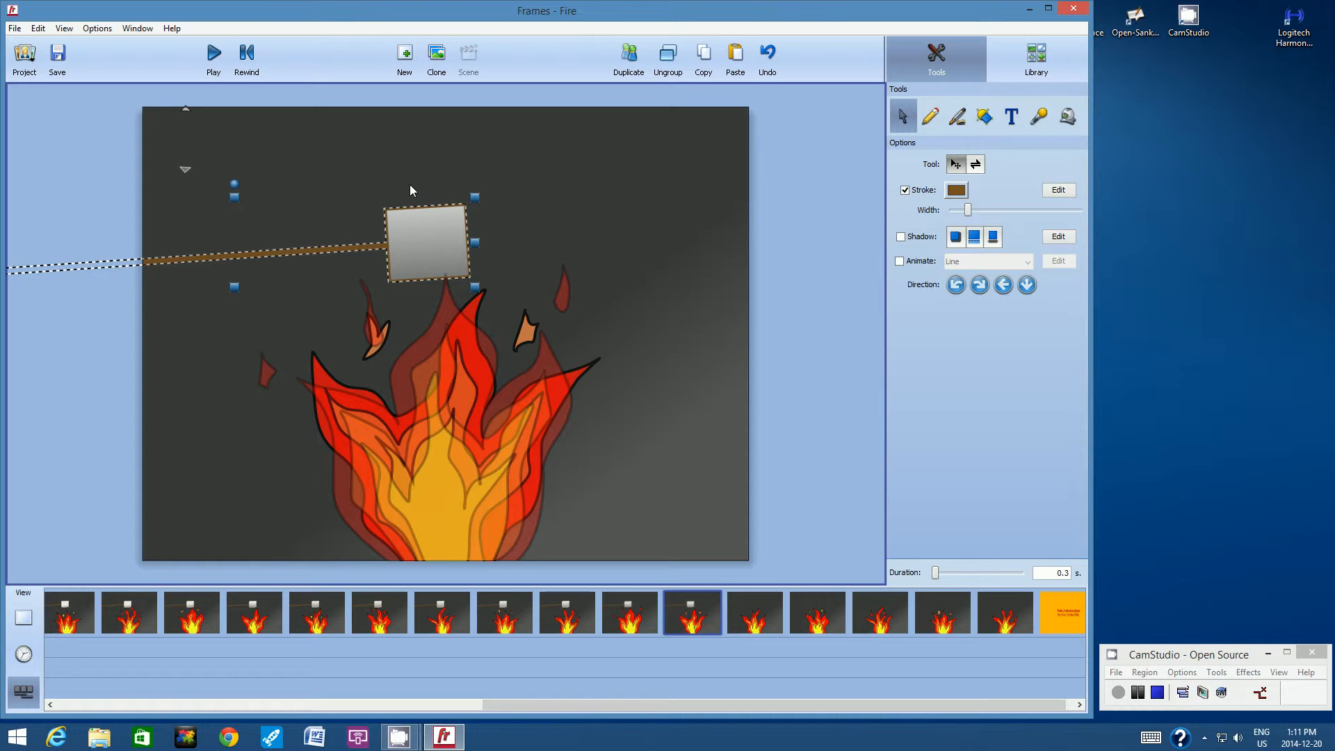
drag(237, 183, 241, 184)
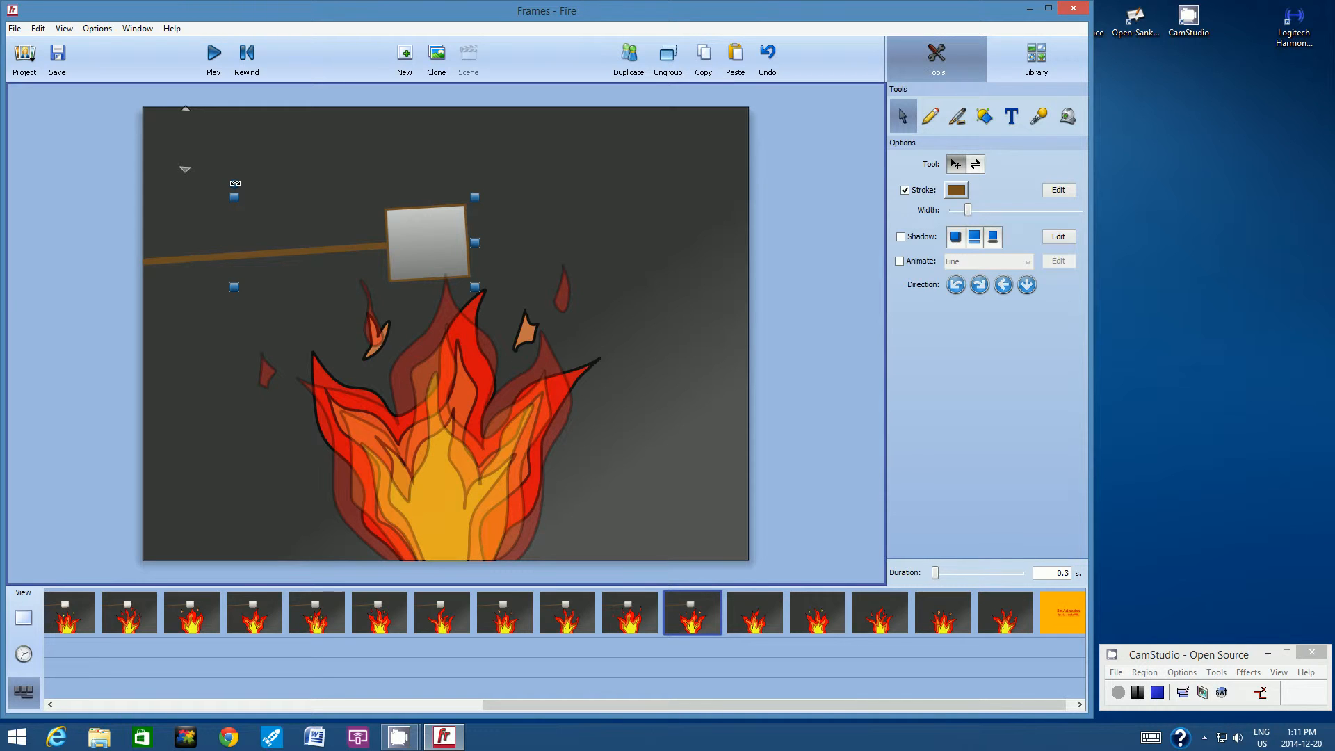
drag(235, 183, 232, 182)
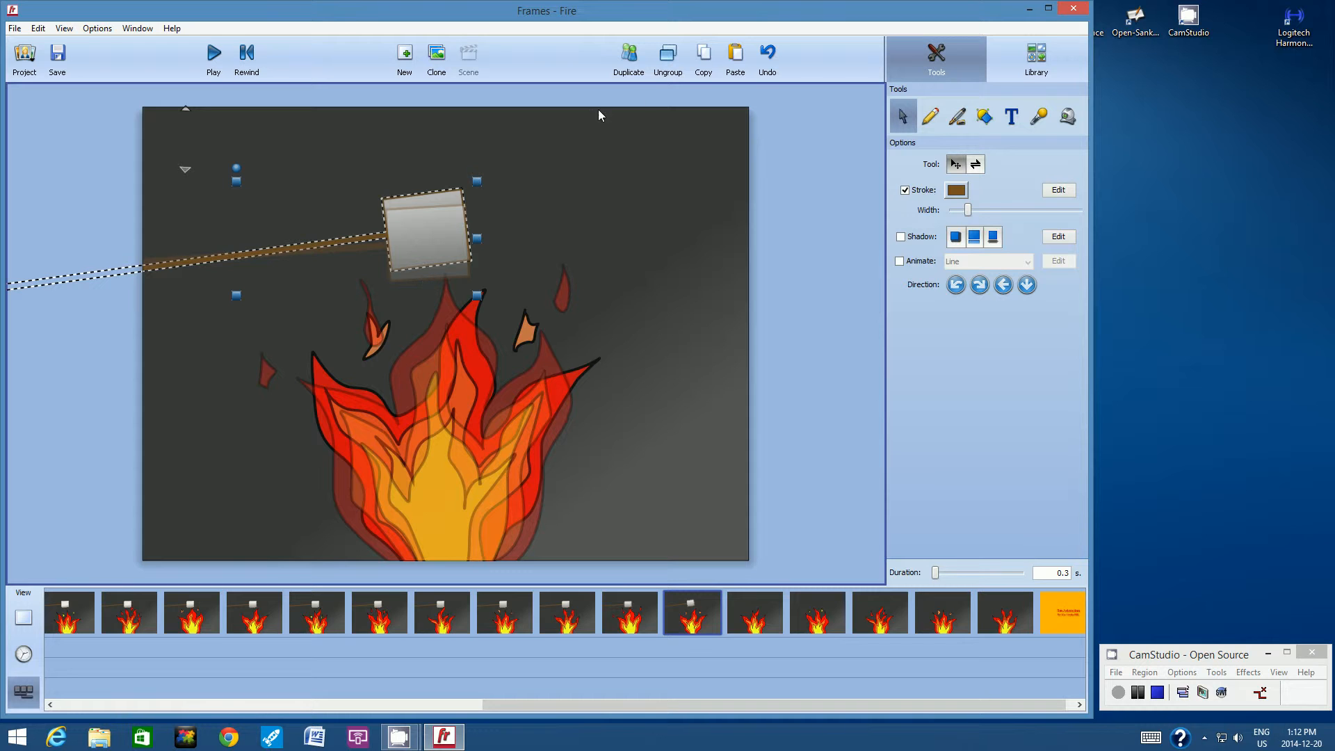
Copy the tilted group into the following frame, rotate it further counterclockwise and shift it slightly left.
click(704, 59)
click(745, 605)
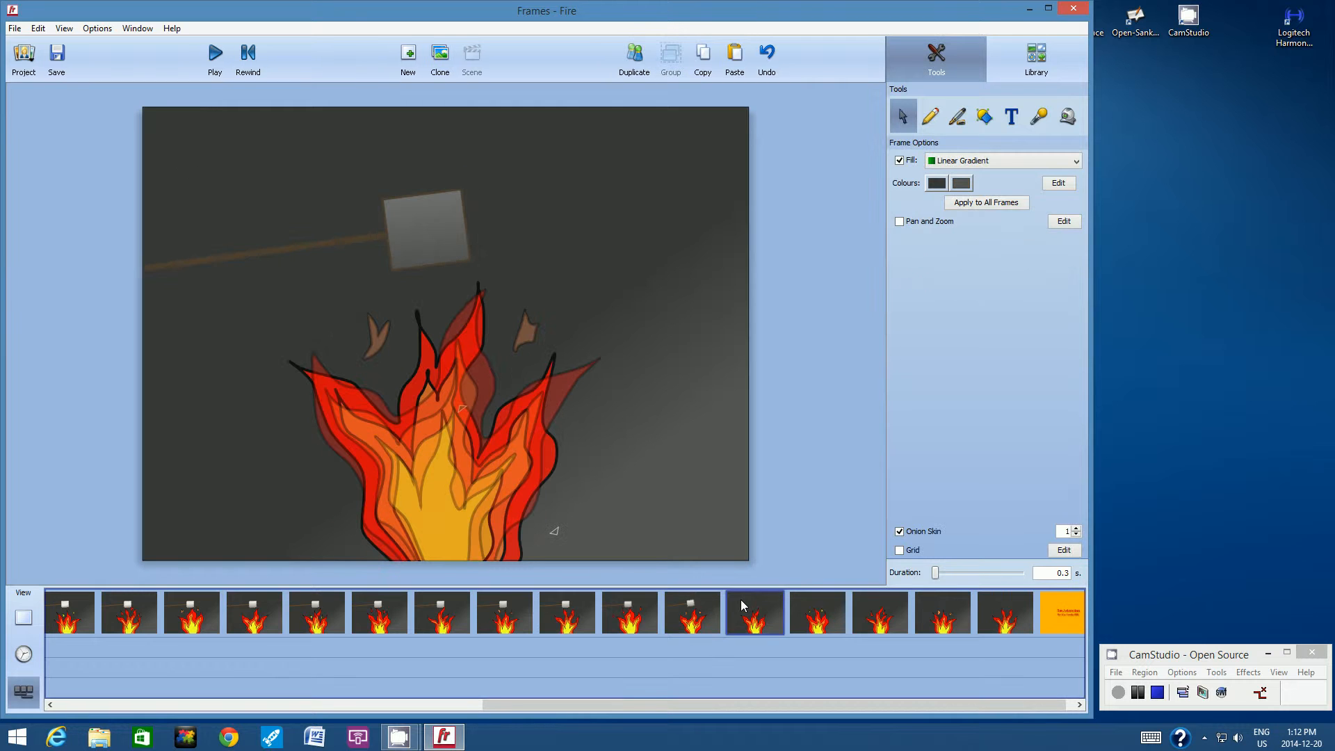
click(736, 54)
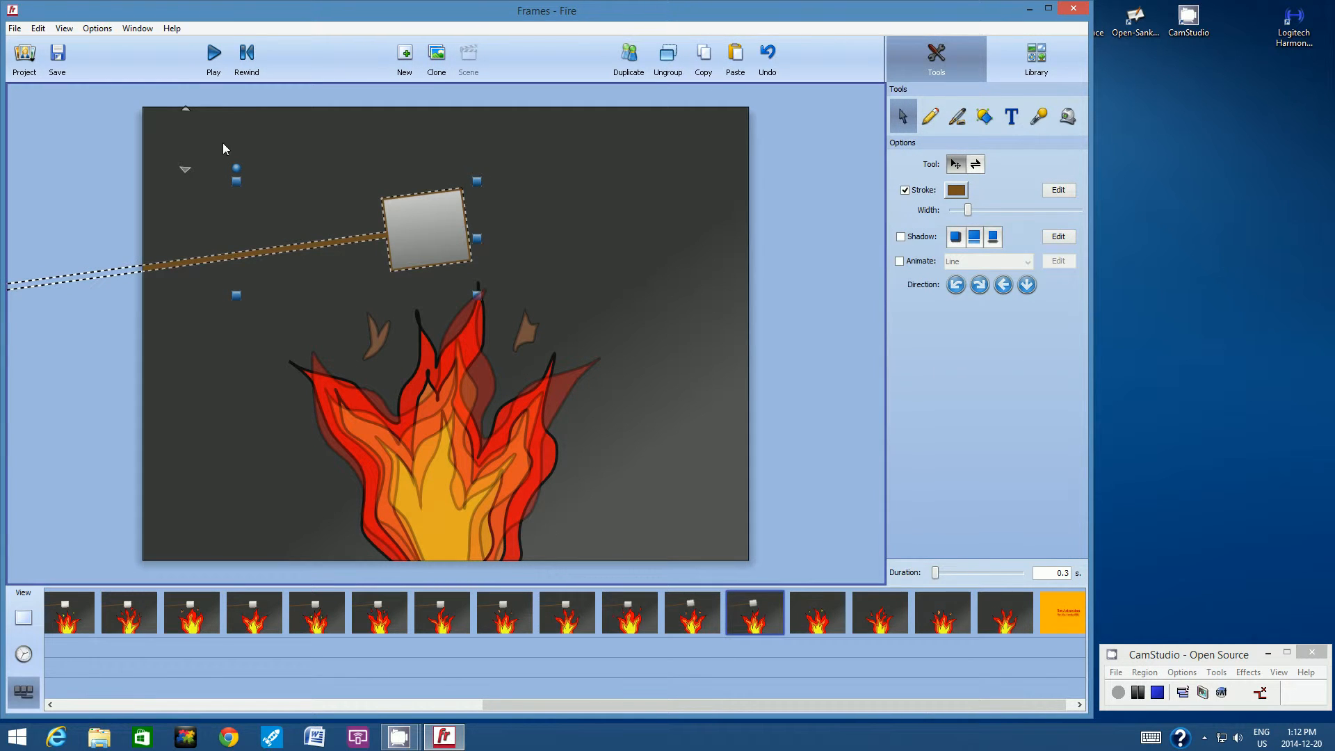
drag(237, 168, 227, 157)
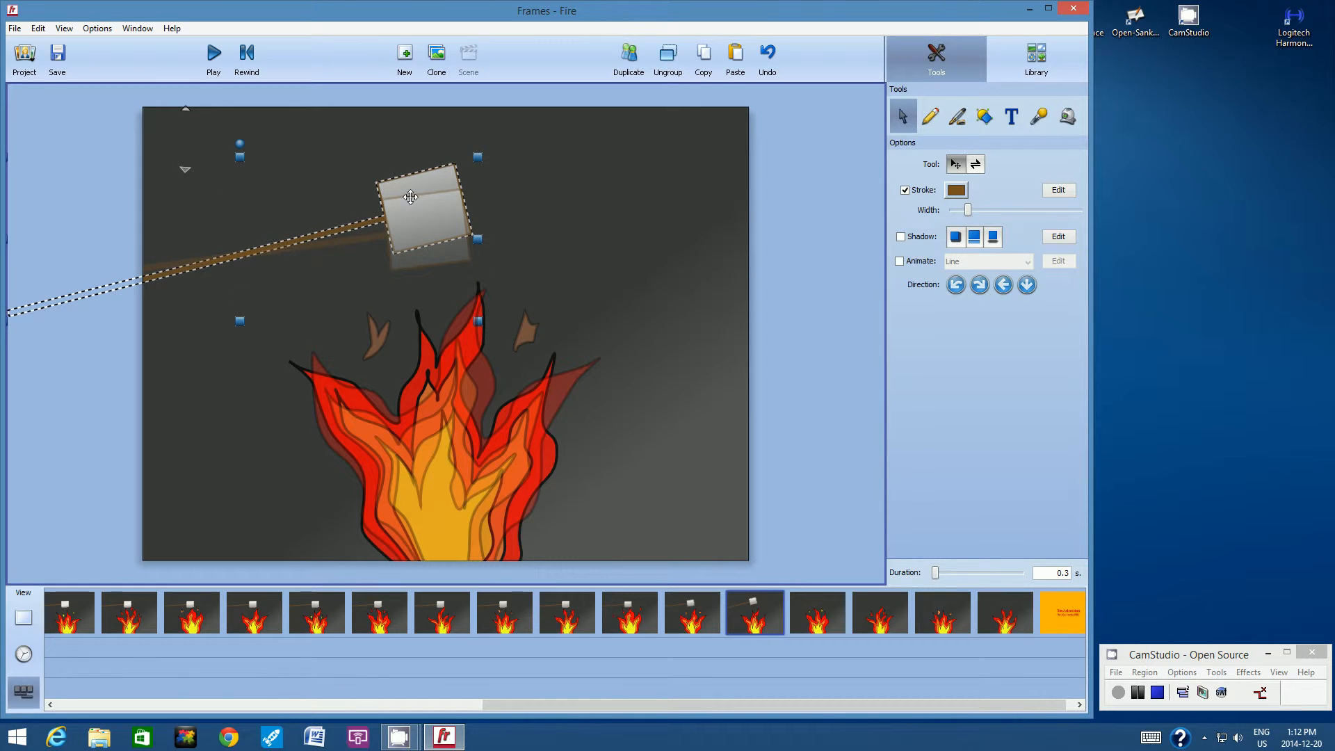
drag(411, 197, 404, 195)
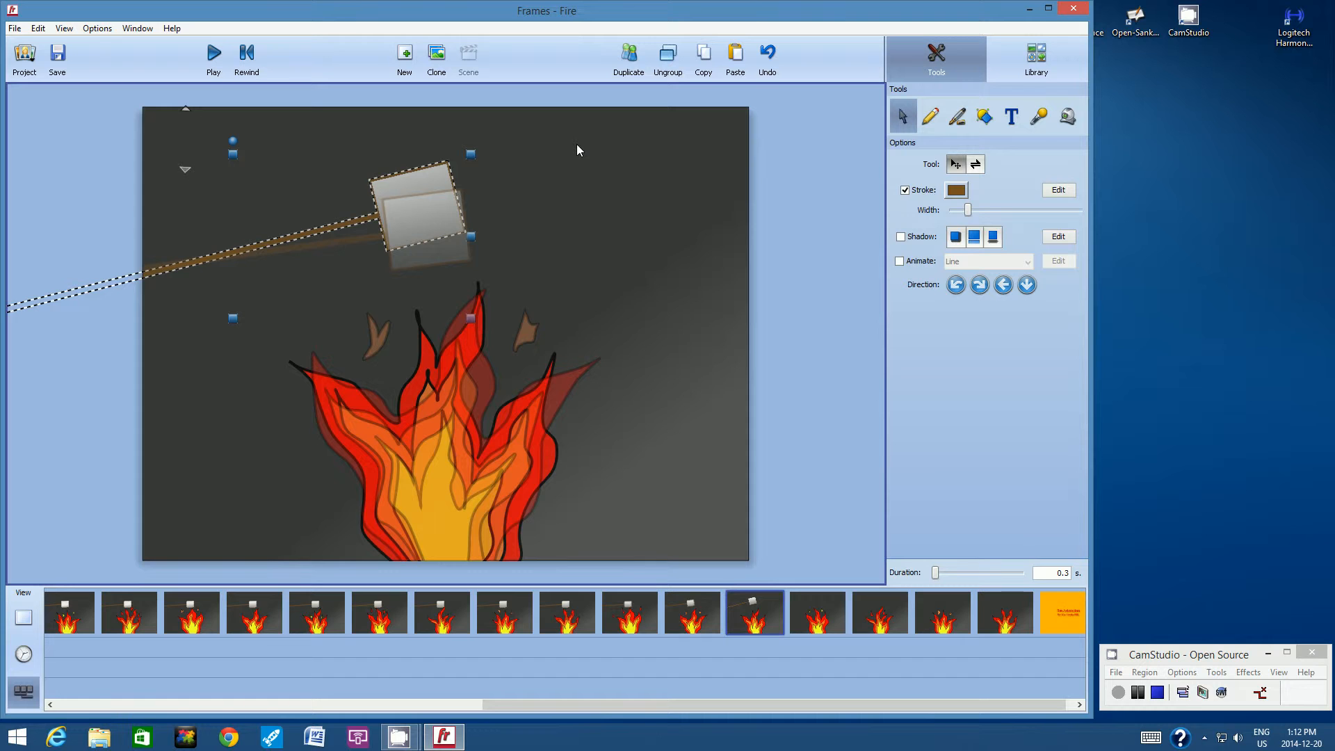
Copy the group into the fourth-last fire frame, tilt it more steeply and move it slightly up and left.
click(701, 57)
click(805, 607)
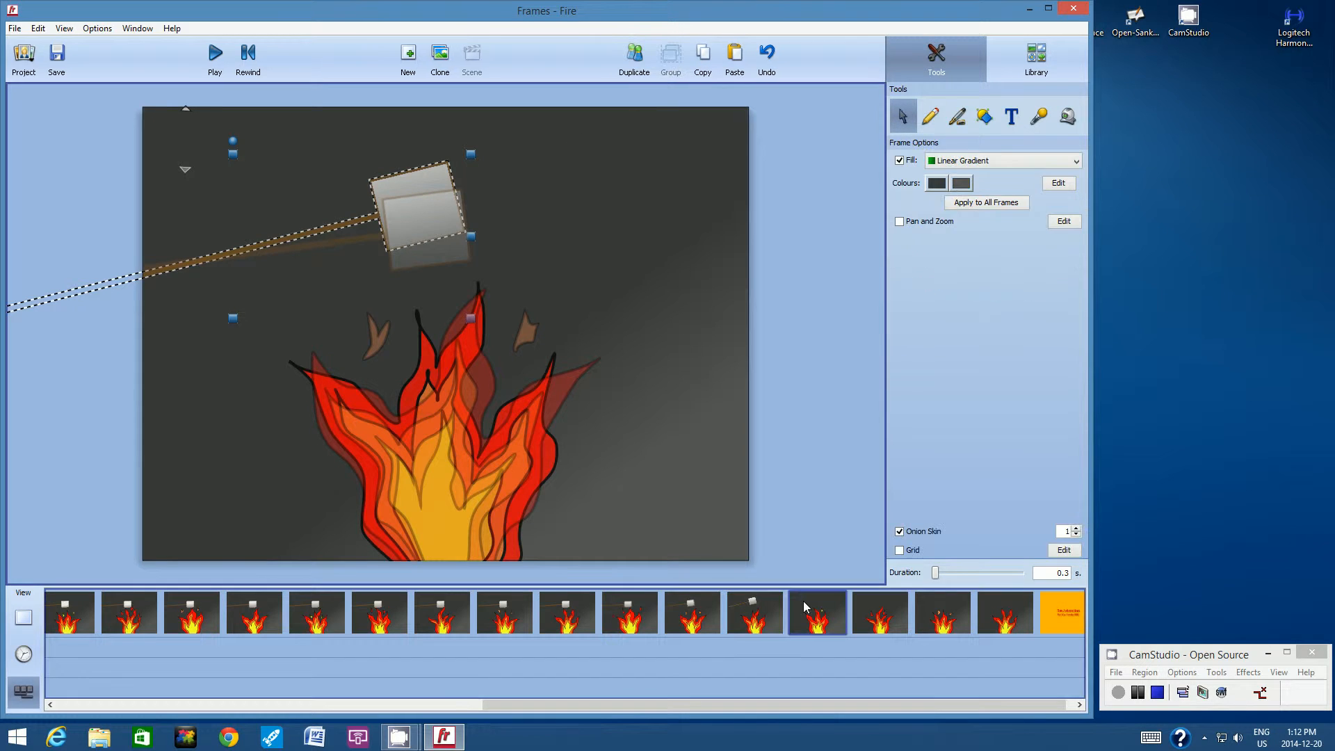
click(734, 59)
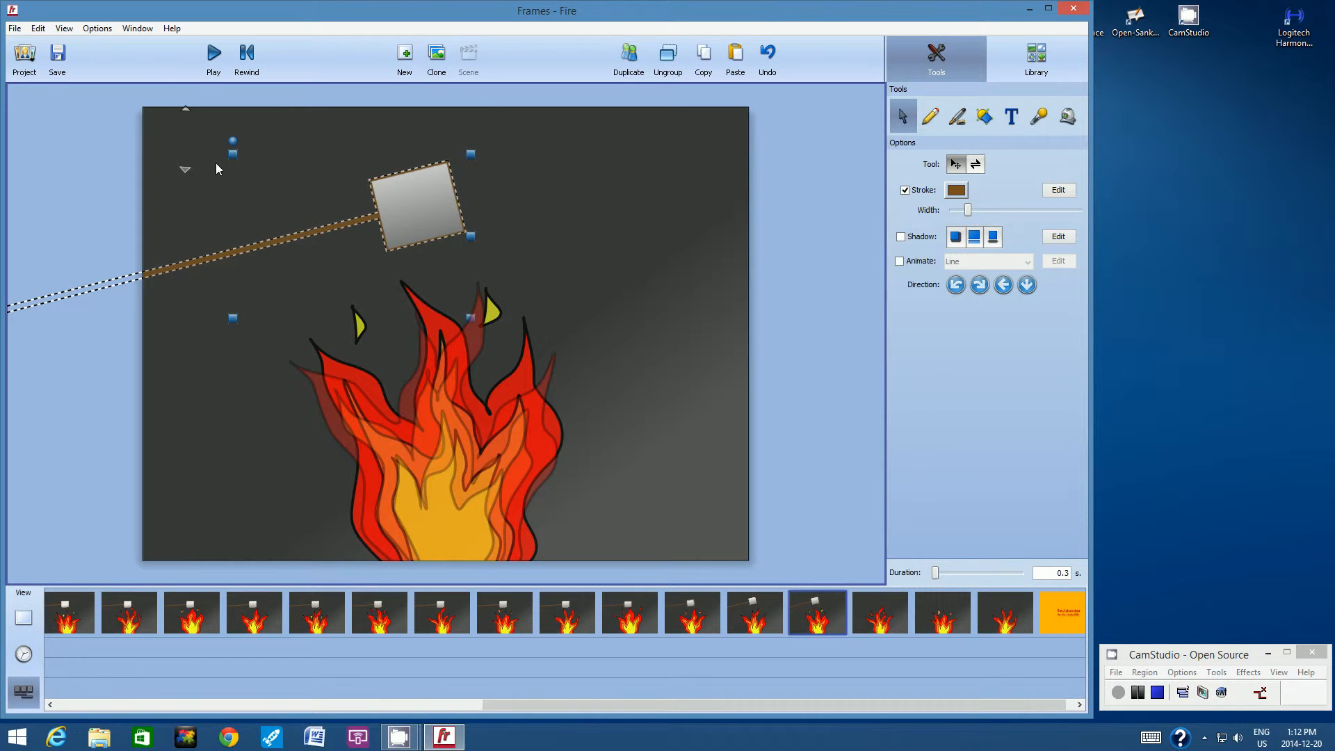
drag(233, 141, 222, 140)
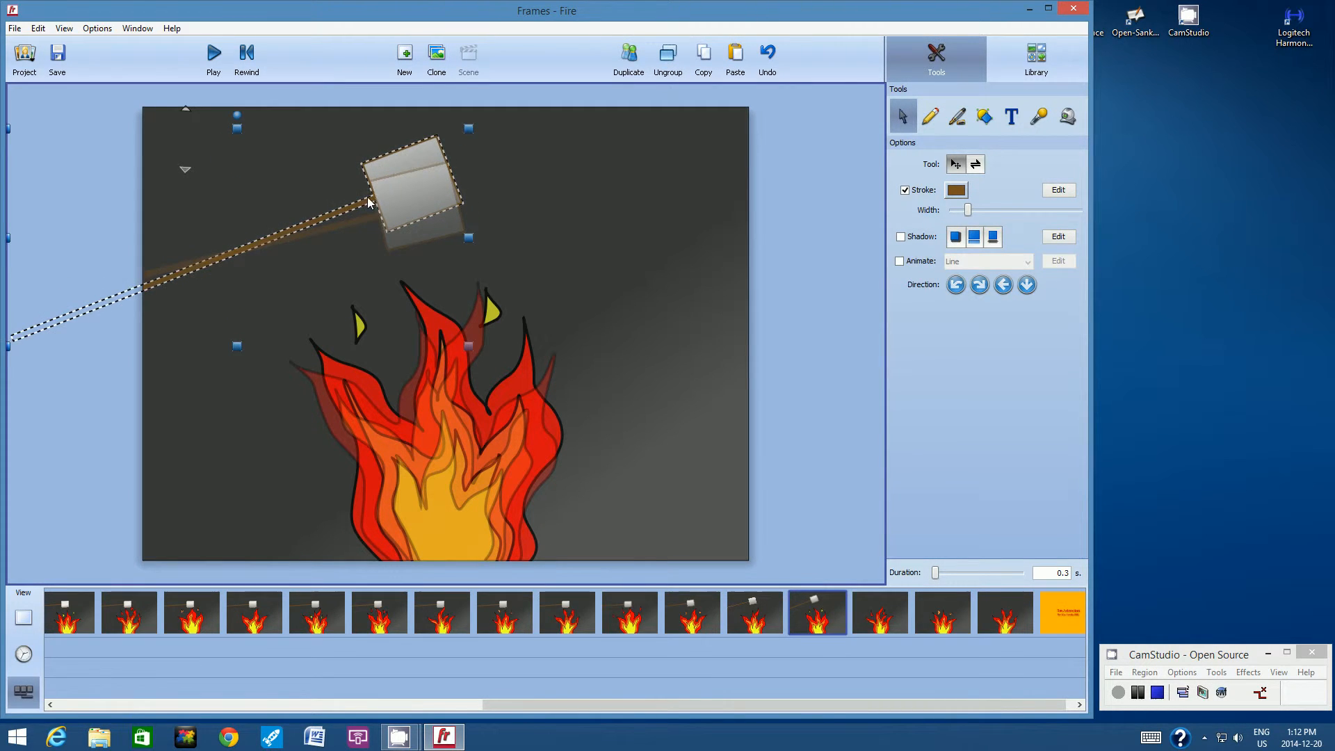
drag(390, 174, 378, 166)
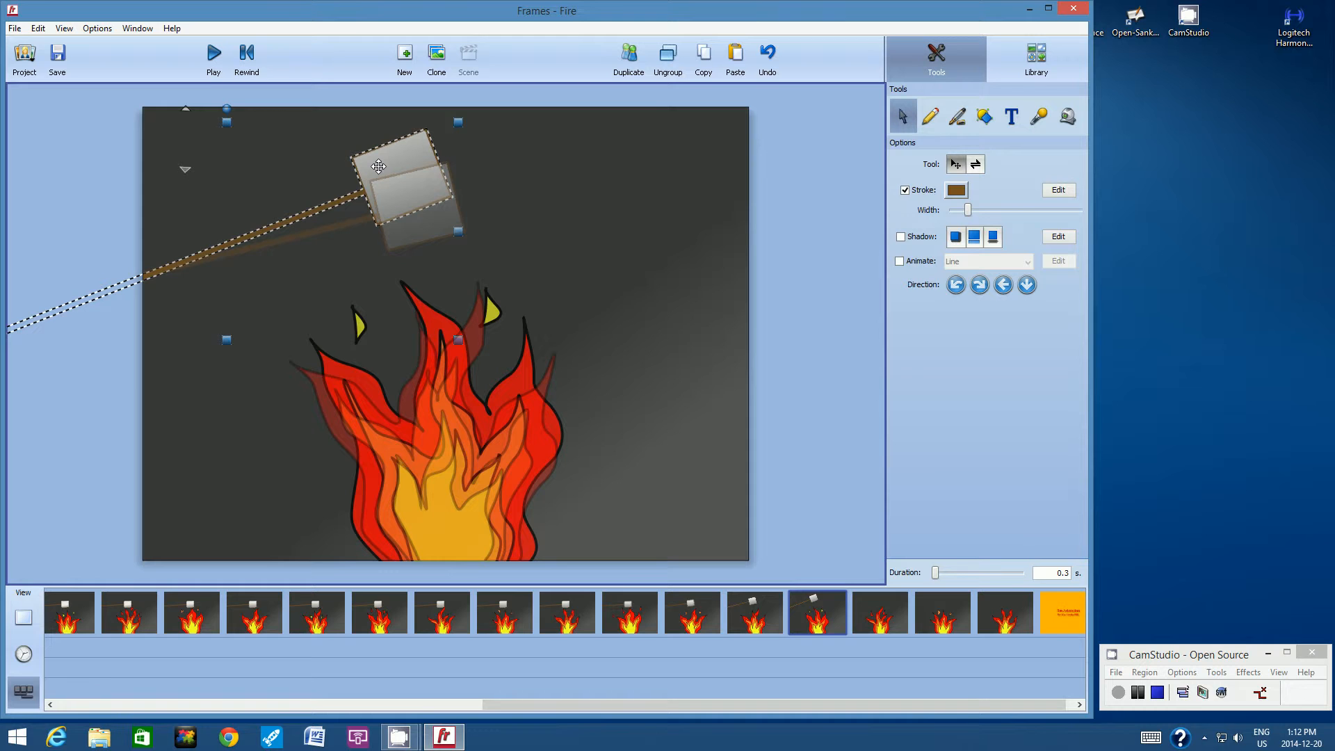
Copy the group into the third-last fire frame, rotate it counterclockwise and raise the marshmallow partly past the stage's upper edge.
click(702, 57)
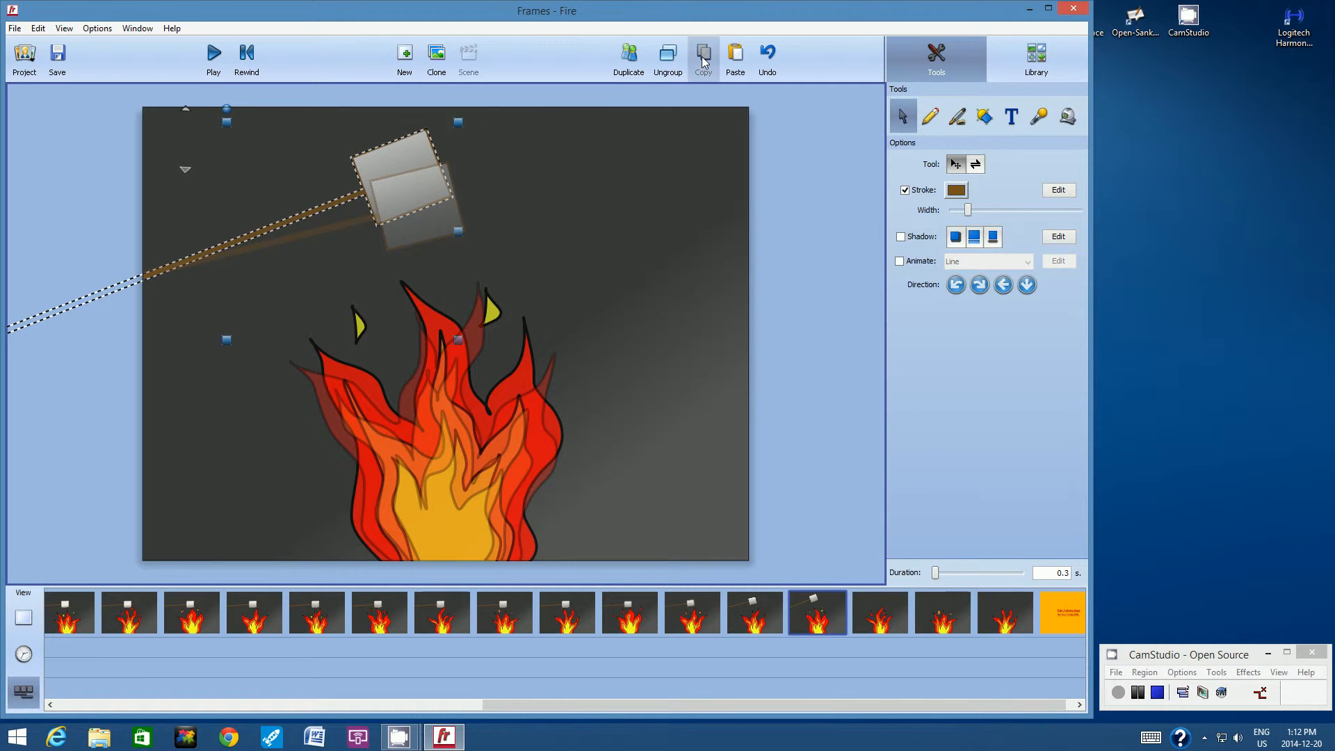
click(869, 606)
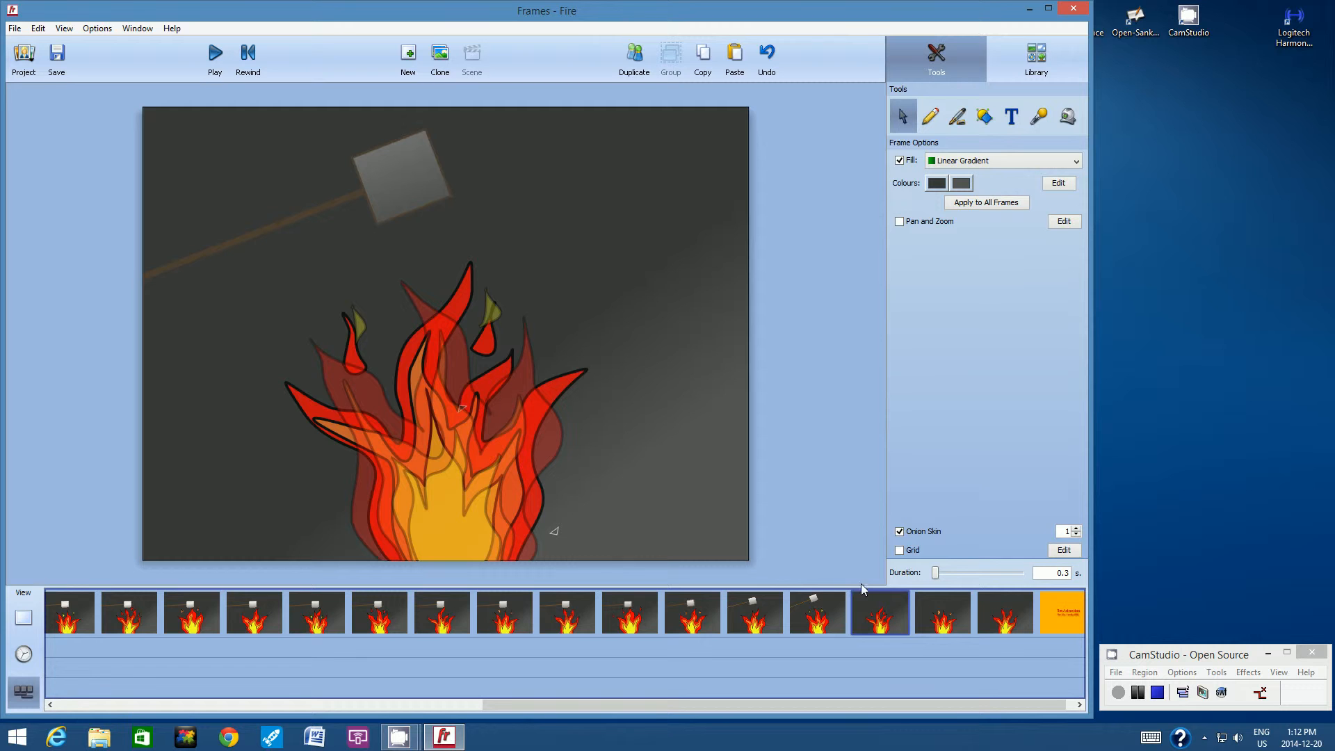
click(734, 55)
click(247, 129)
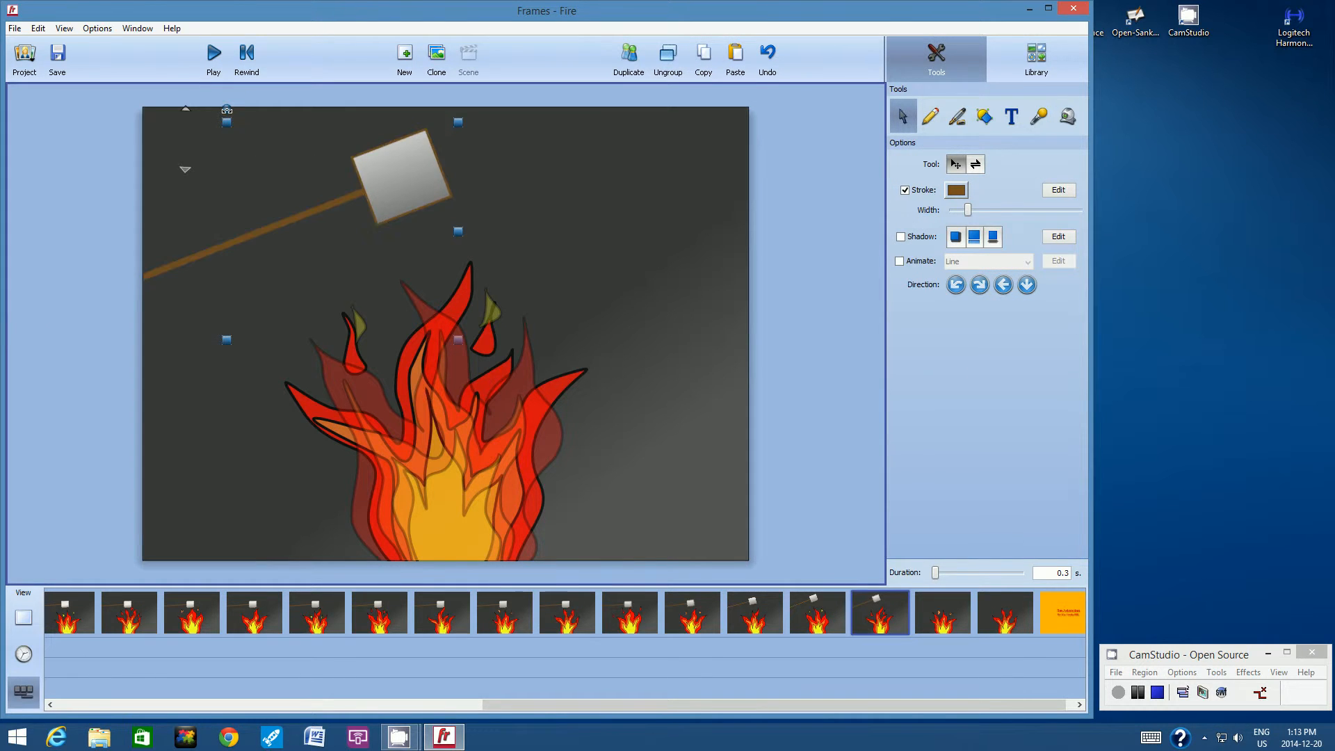
drag(218, 110, 206, 111)
drag(367, 137, 353, 126)
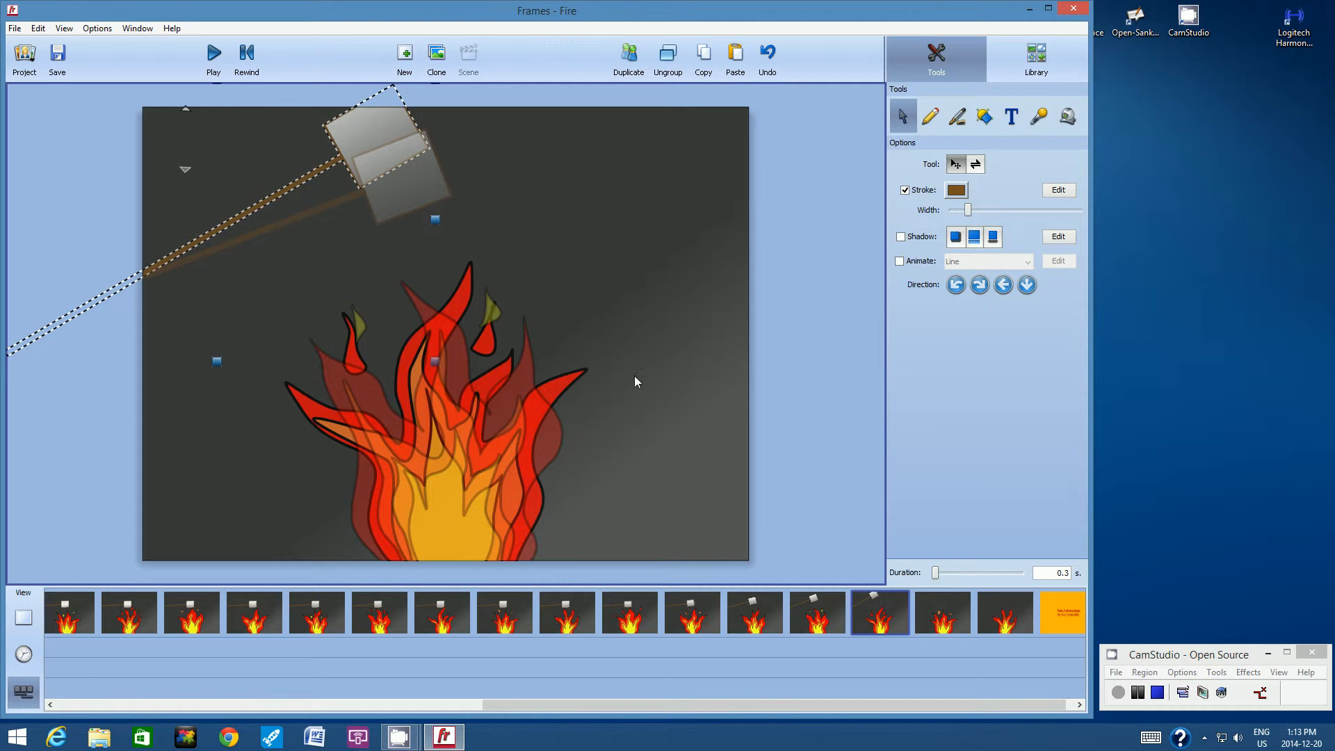
Copy the group into the second-last fire frame and move it farther up and left without rotating it.
click(706, 54)
click(932, 602)
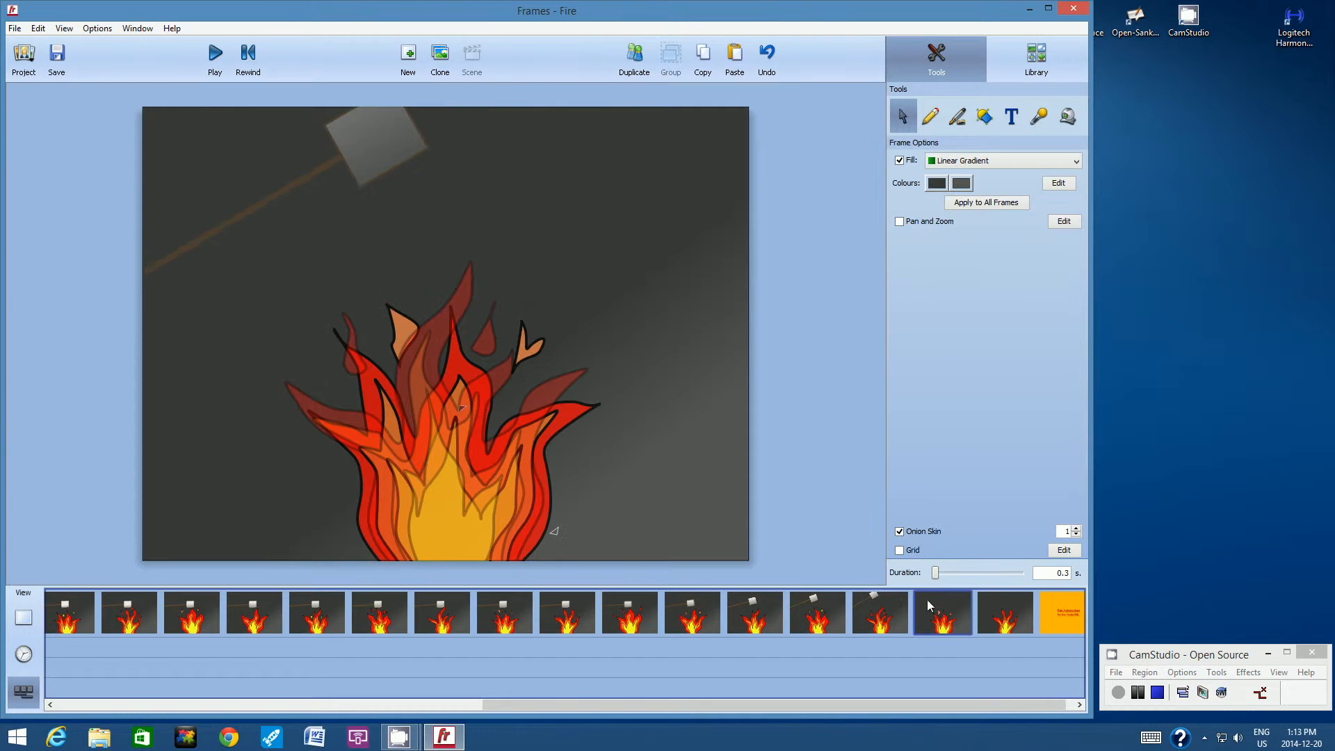
click(734, 56)
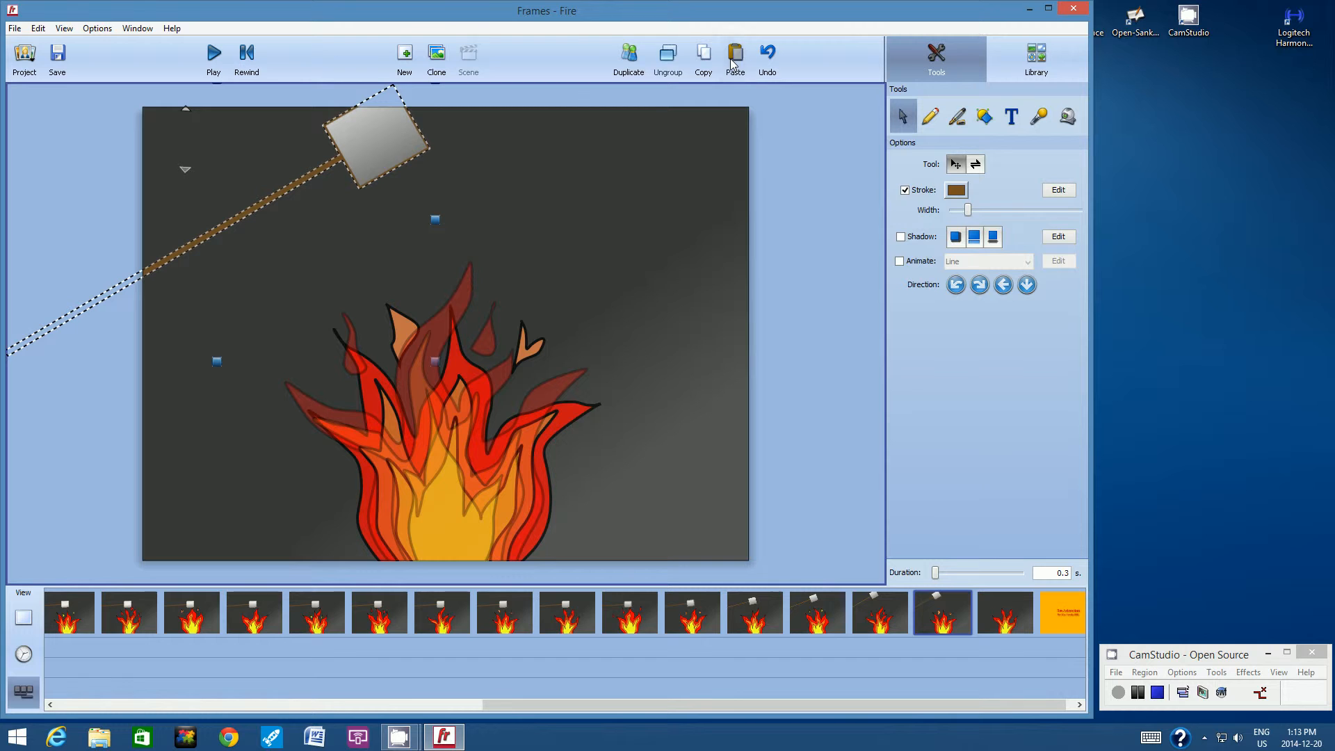
drag(354, 142, 333, 122)
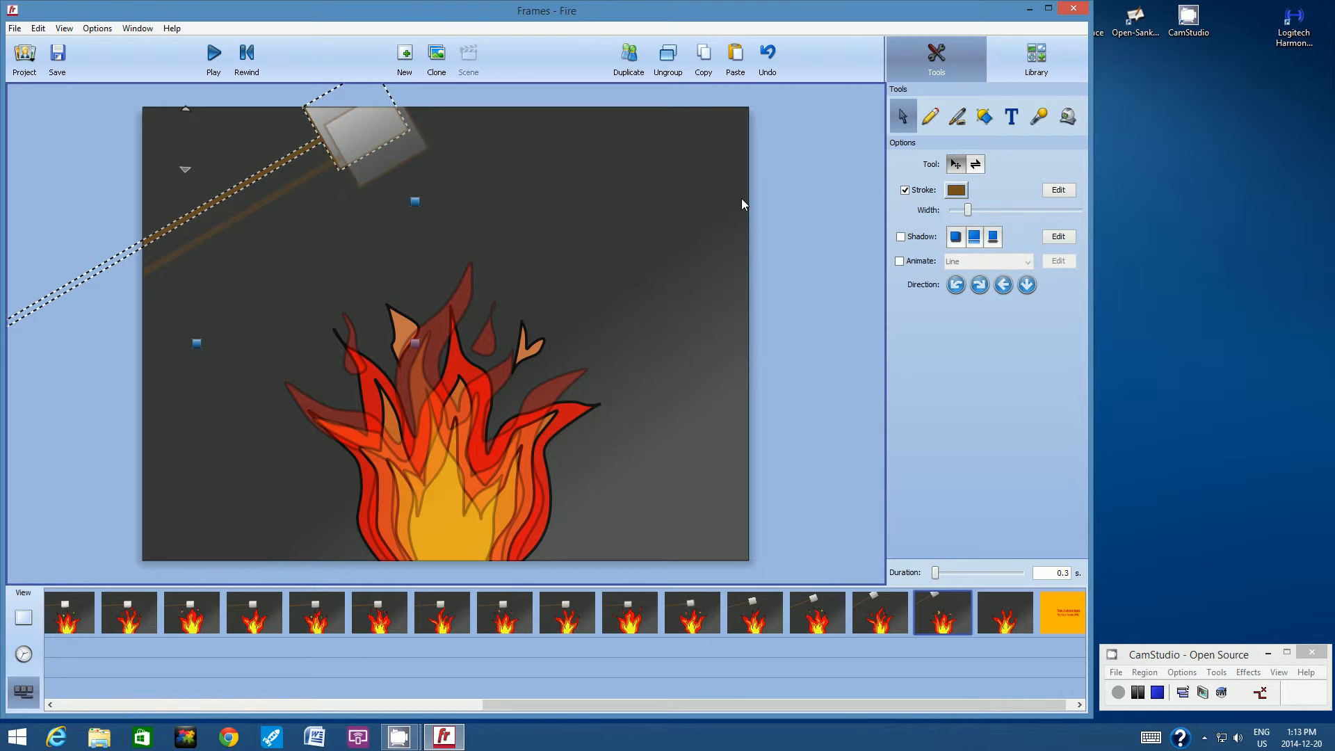
Copy the group into the last fire frame before the title and move it up and left, mostly off the stage.
click(709, 63)
click(1008, 607)
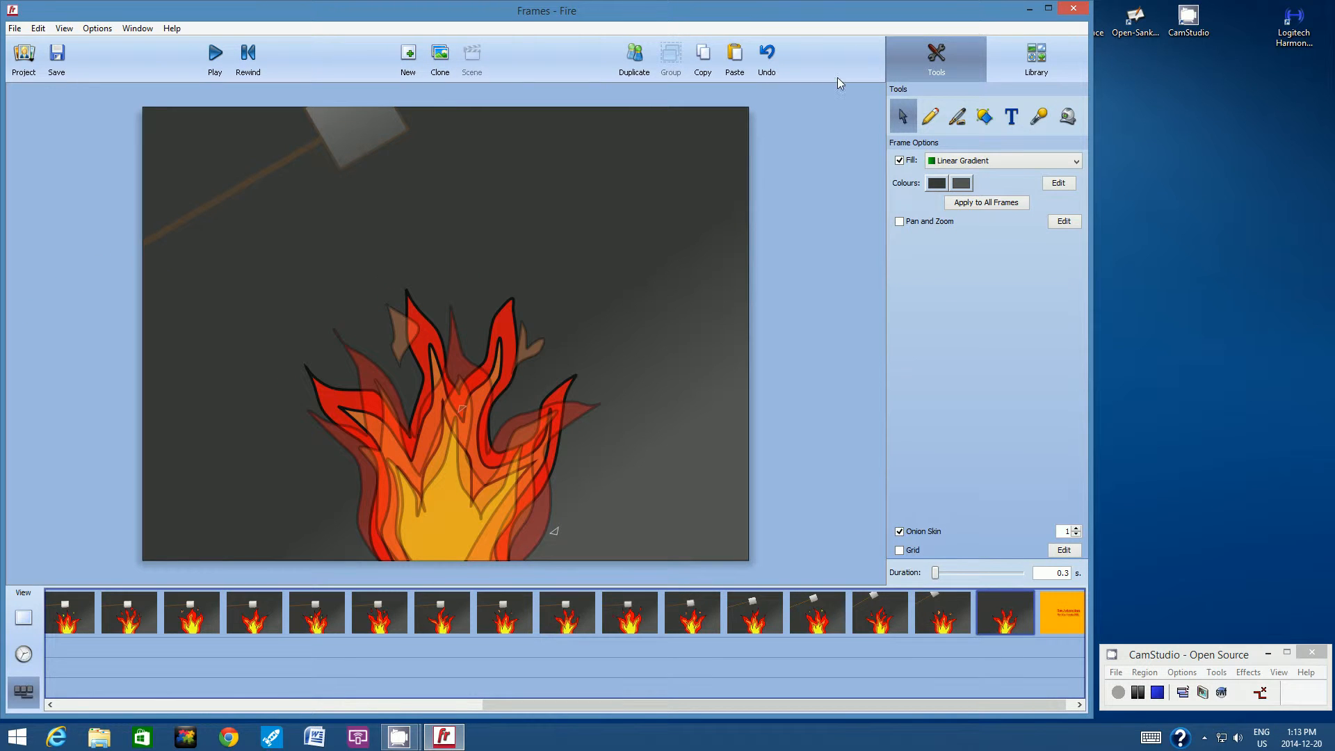
click(734, 58)
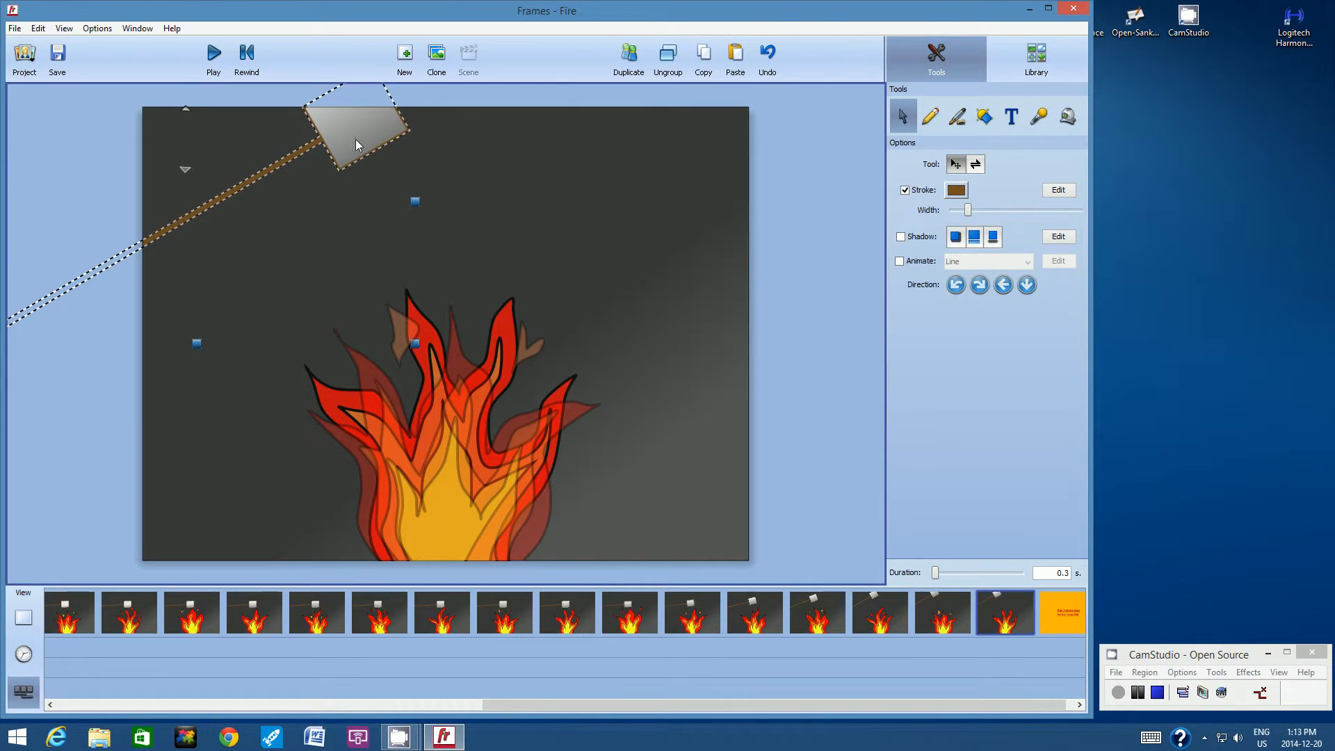
drag(343, 133, 318, 117)
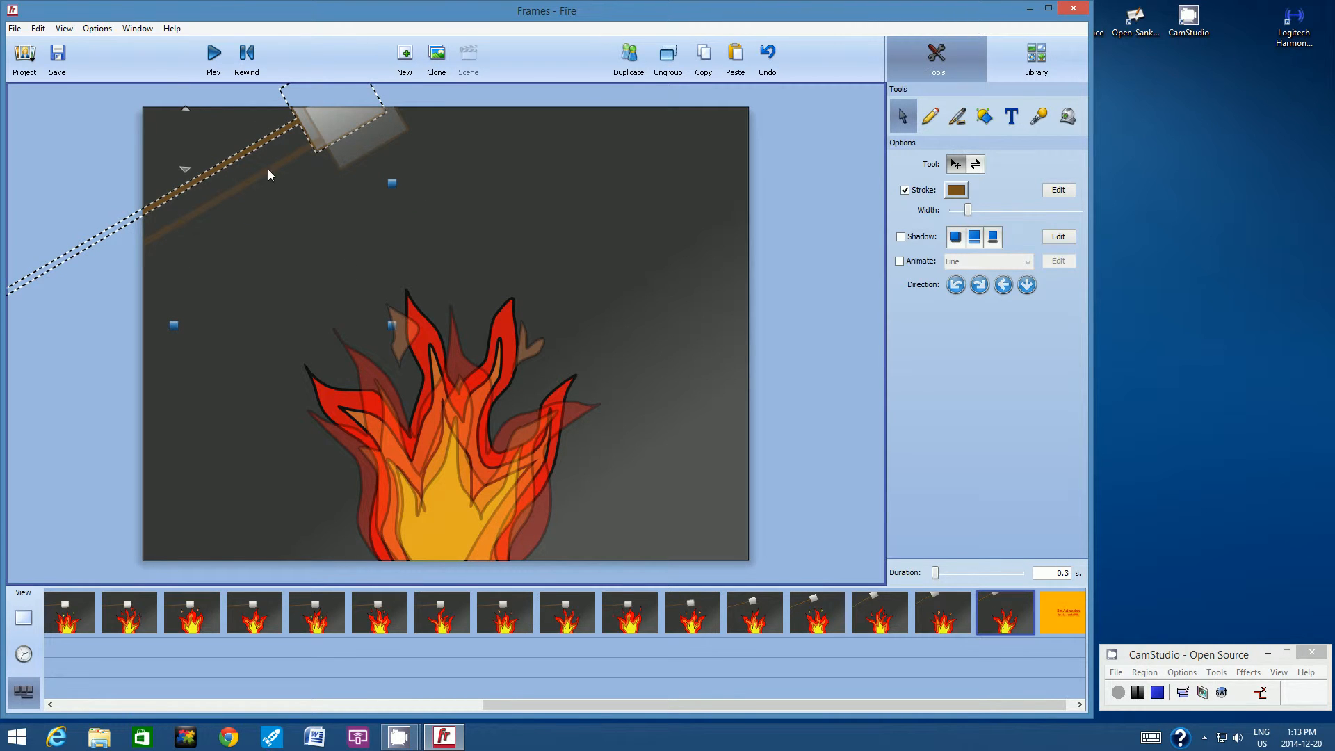
drag(328, 126, 328, 125)
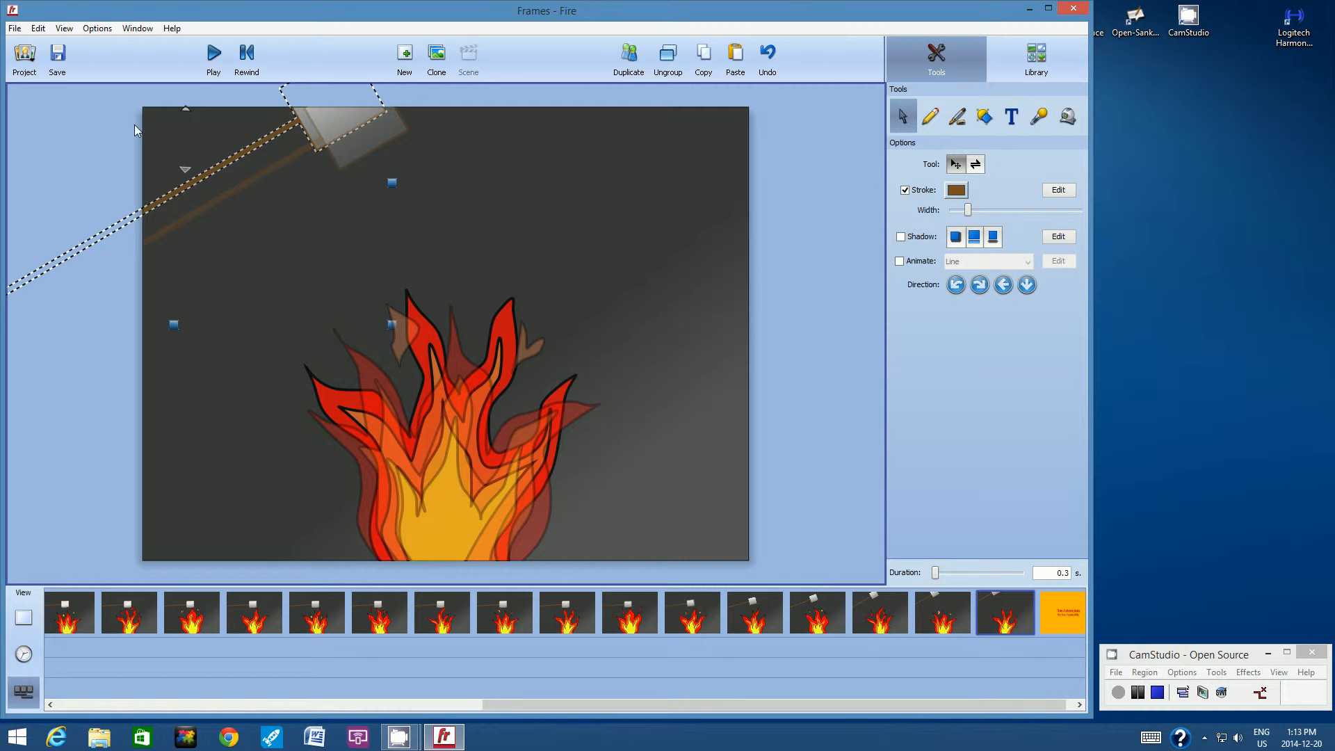
Turn off Onion Skin, deselect the group and save the project.
click(61, 29)
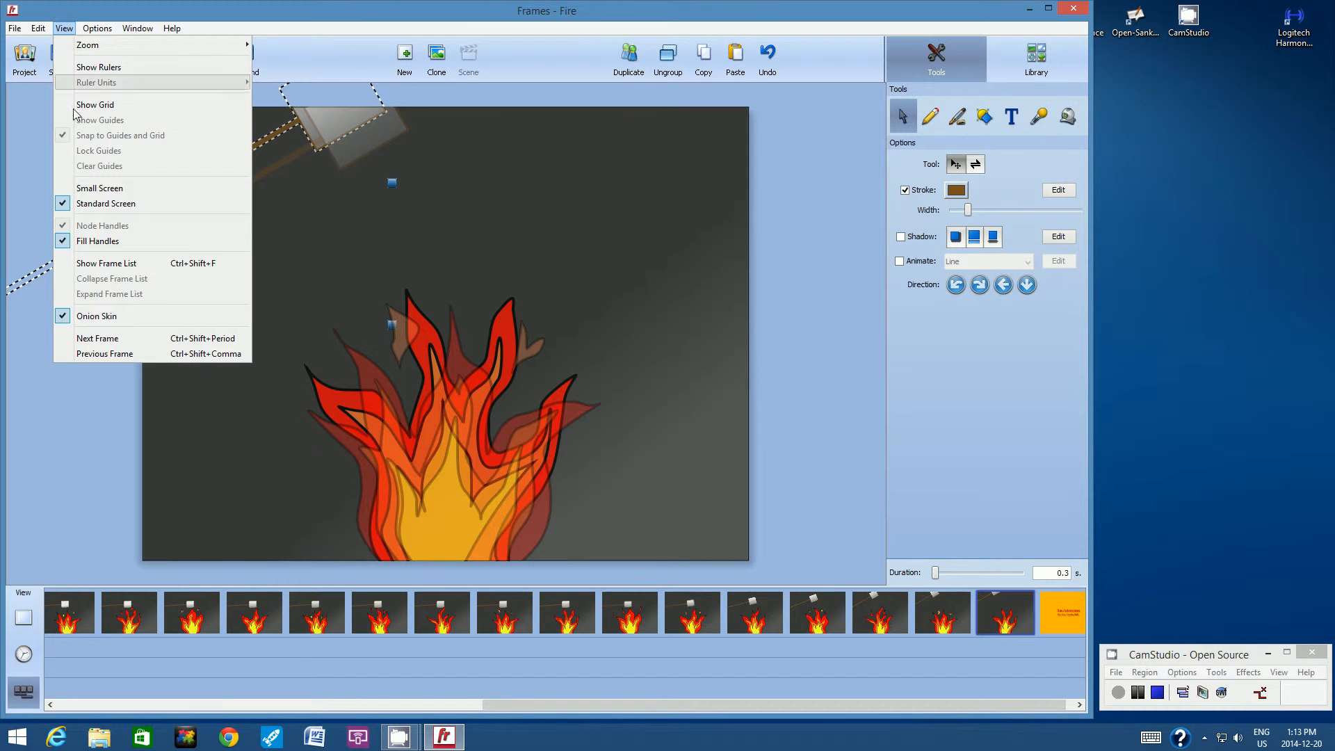
click(106, 317)
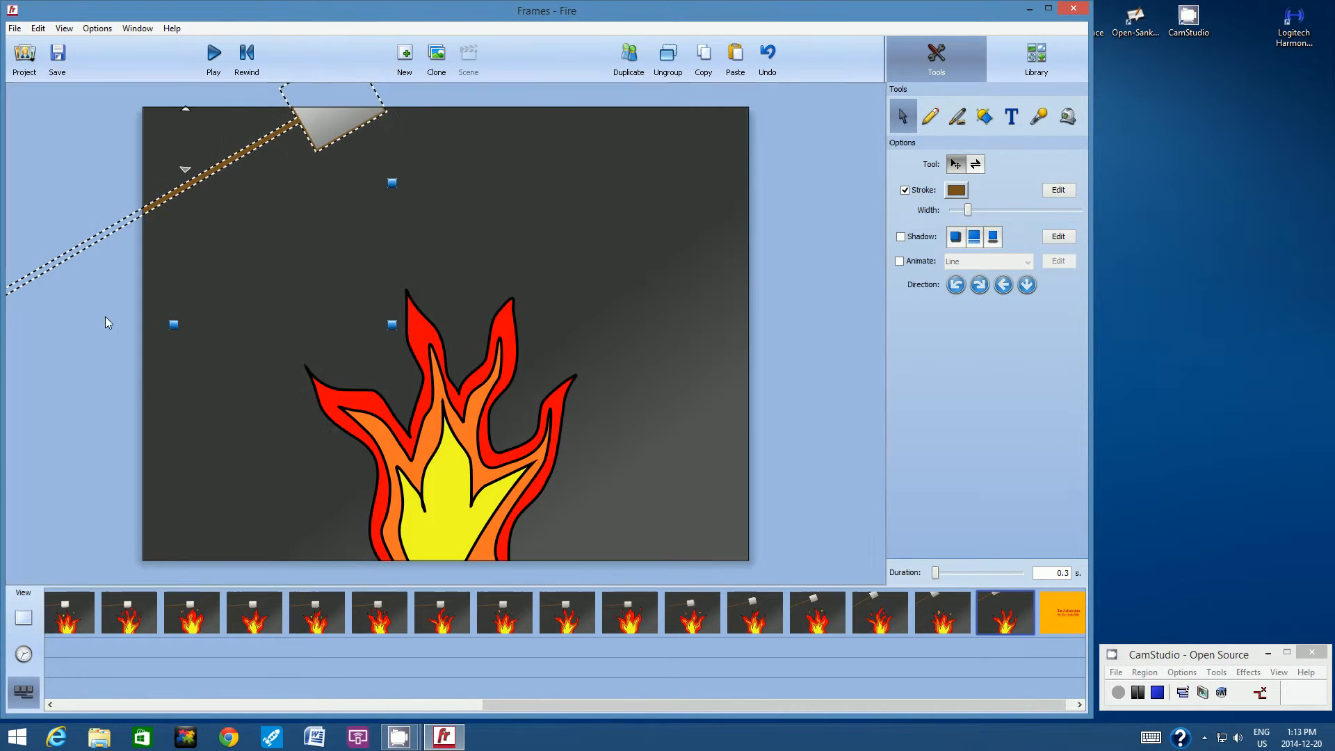
click(698, 167)
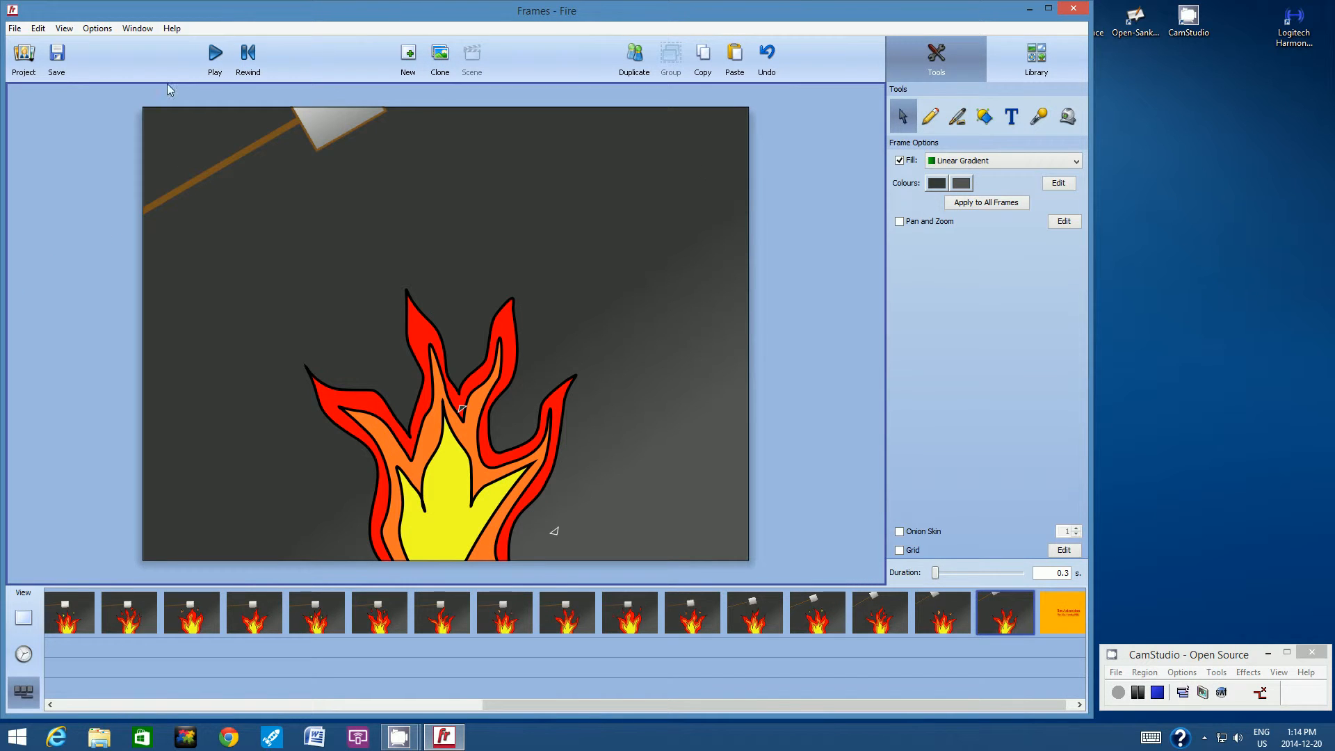
click(15, 28)
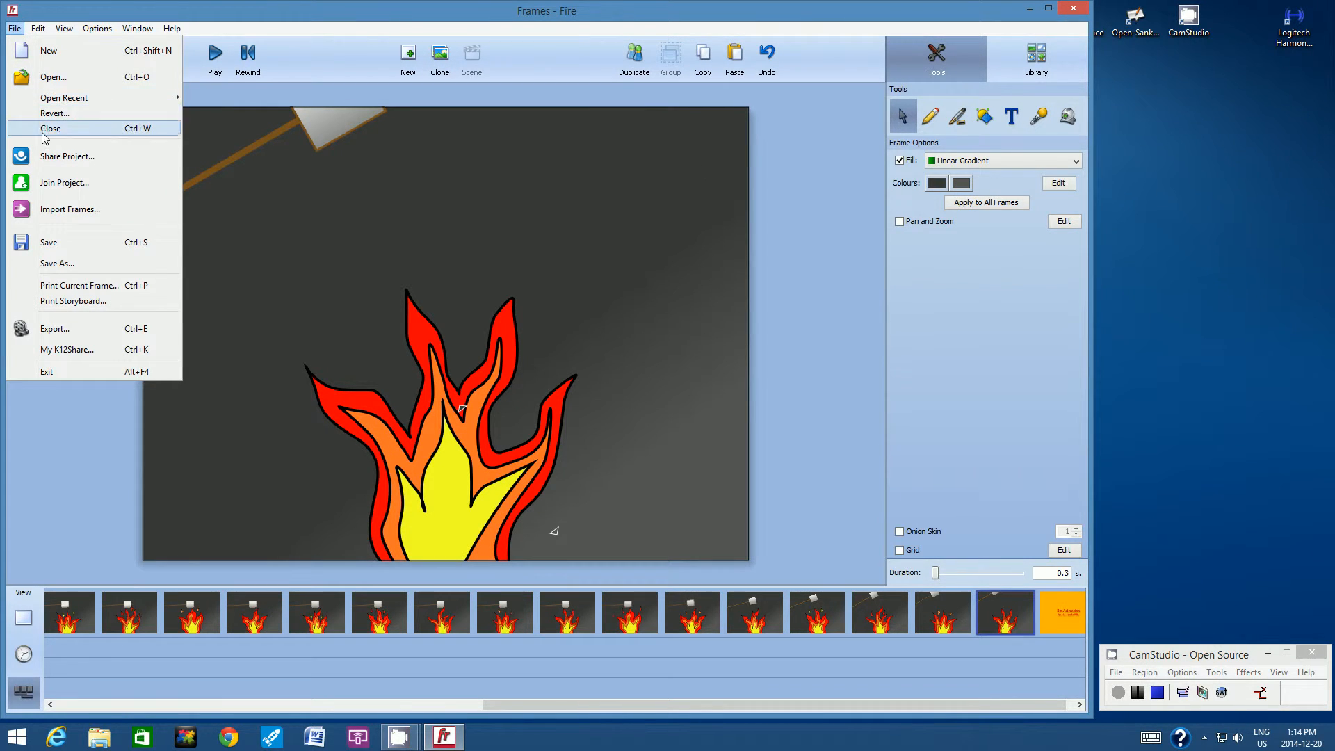
click(42, 242)
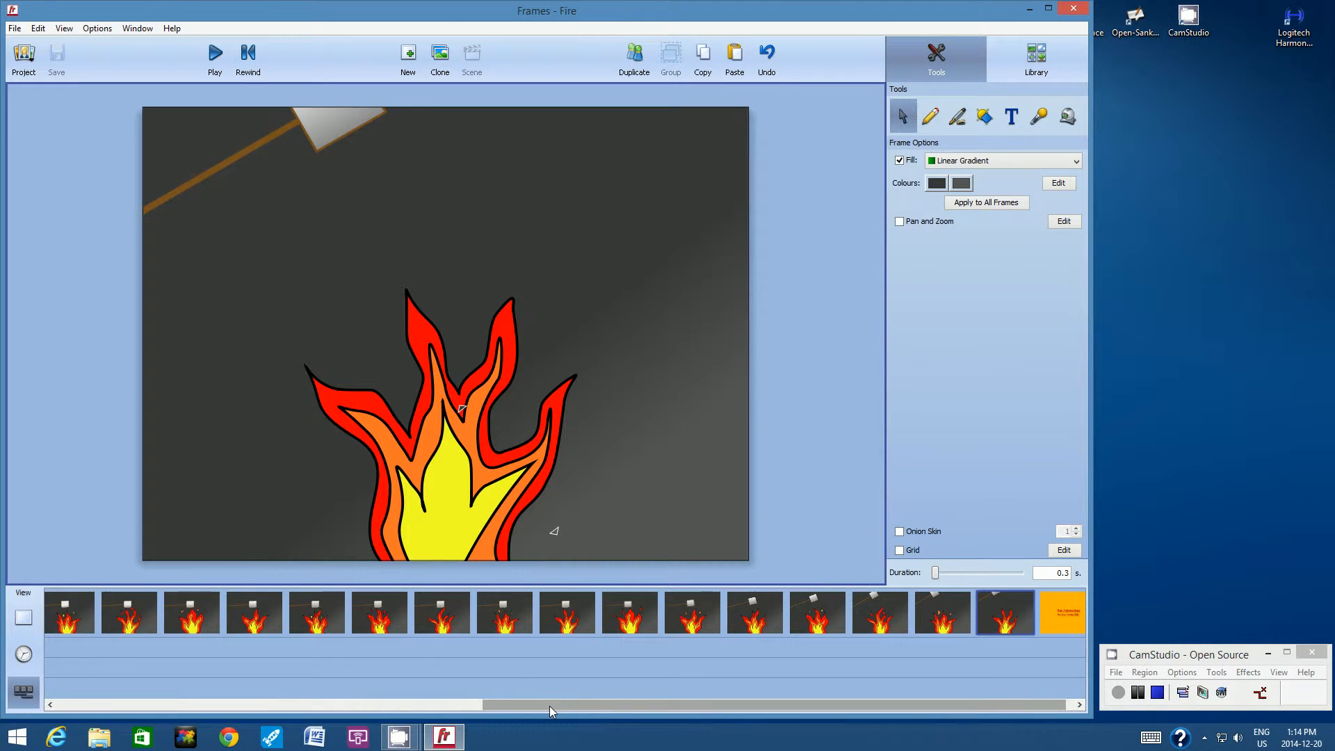
Play the animation from the first frame through to the closing title and stop the preview.
drag(550, 707, 107, 703)
click(66, 604)
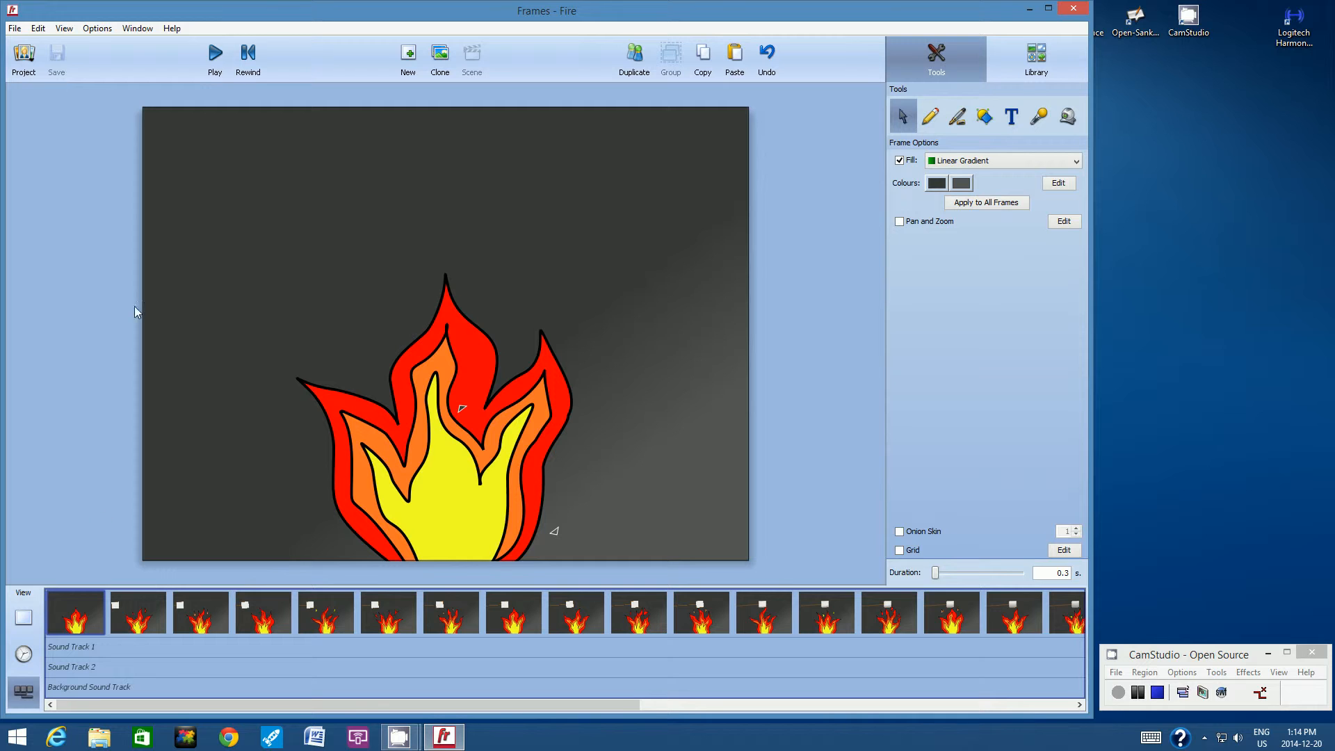
click(214, 55)
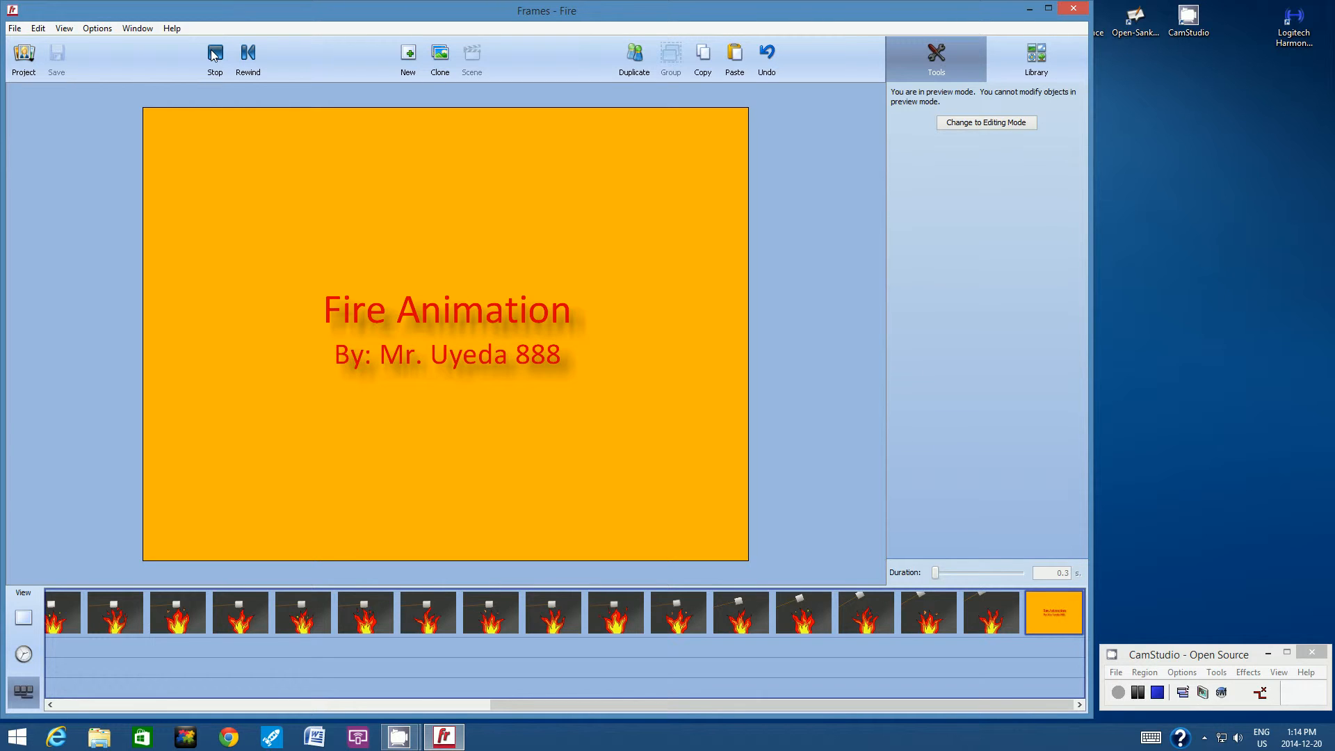
click(214, 56)
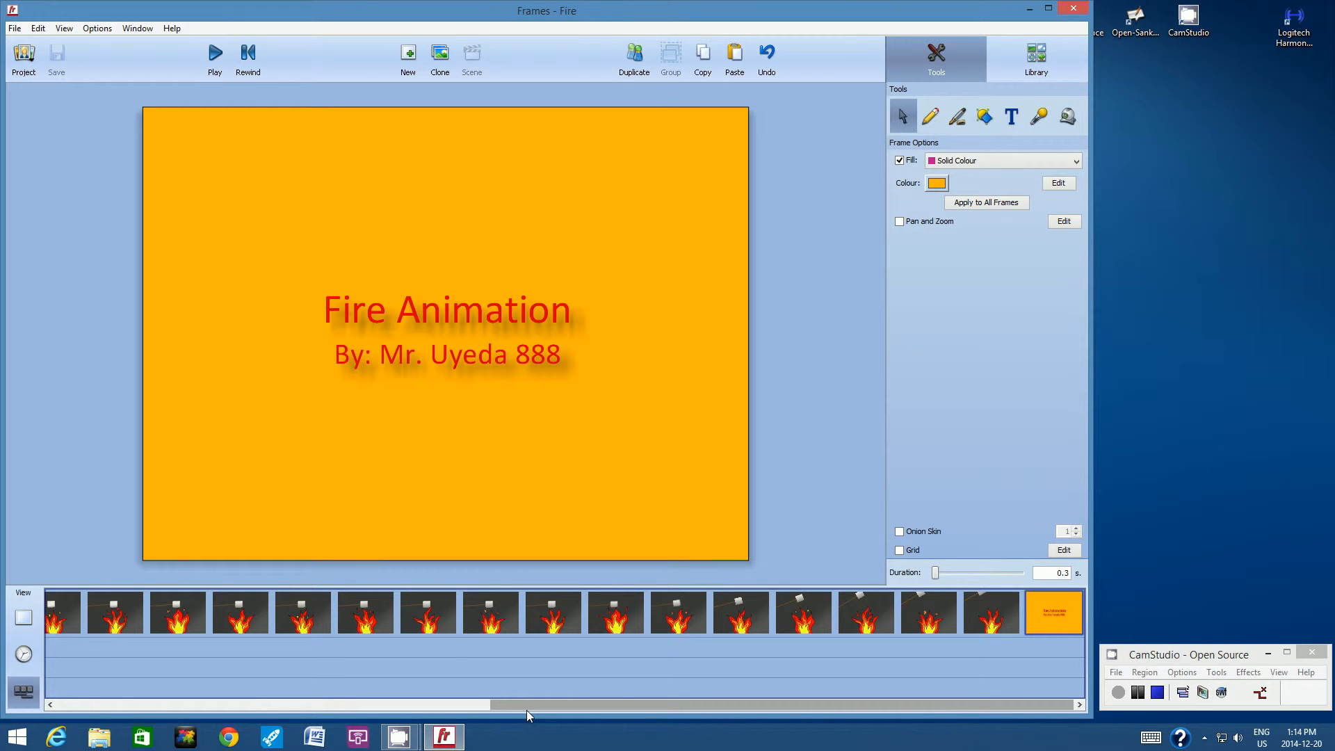
Look through the middle fire frames to choose the one where the marshmallow starts to brown.
drag(537, 707, 463, 708)
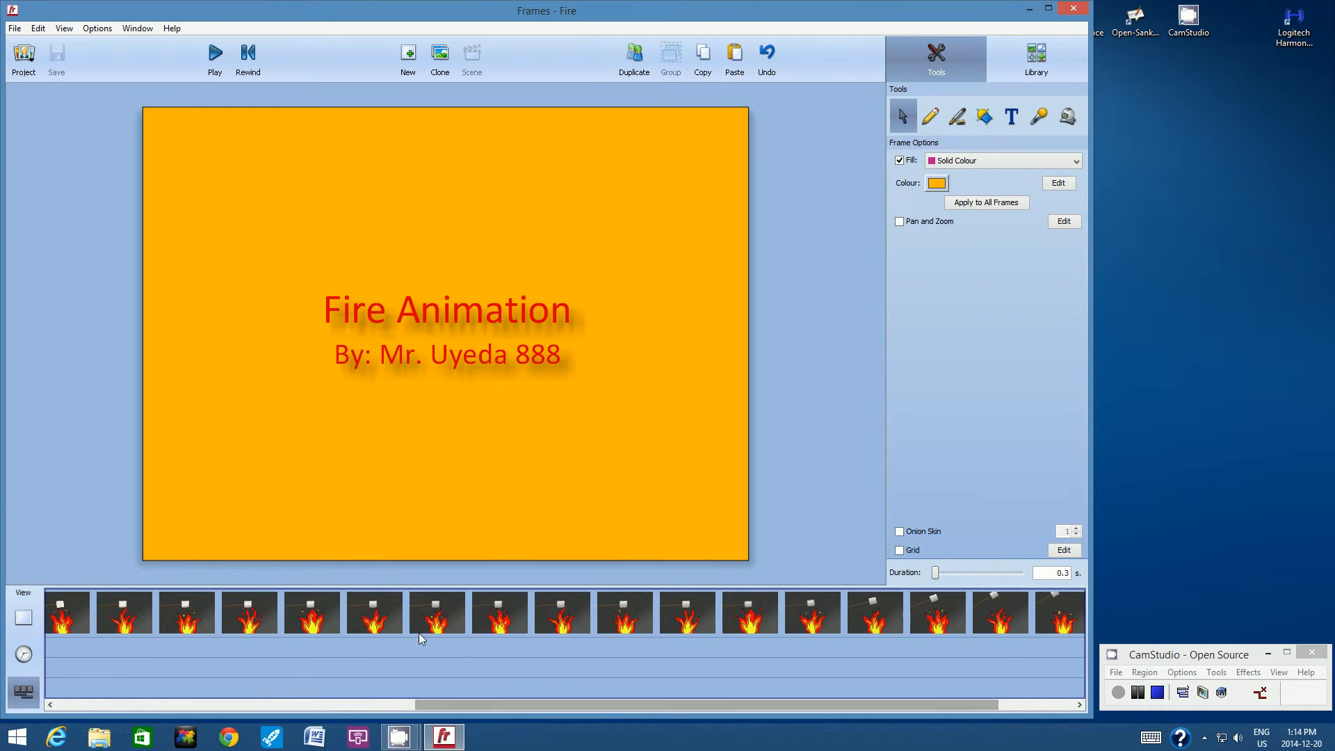
click(384, 611)
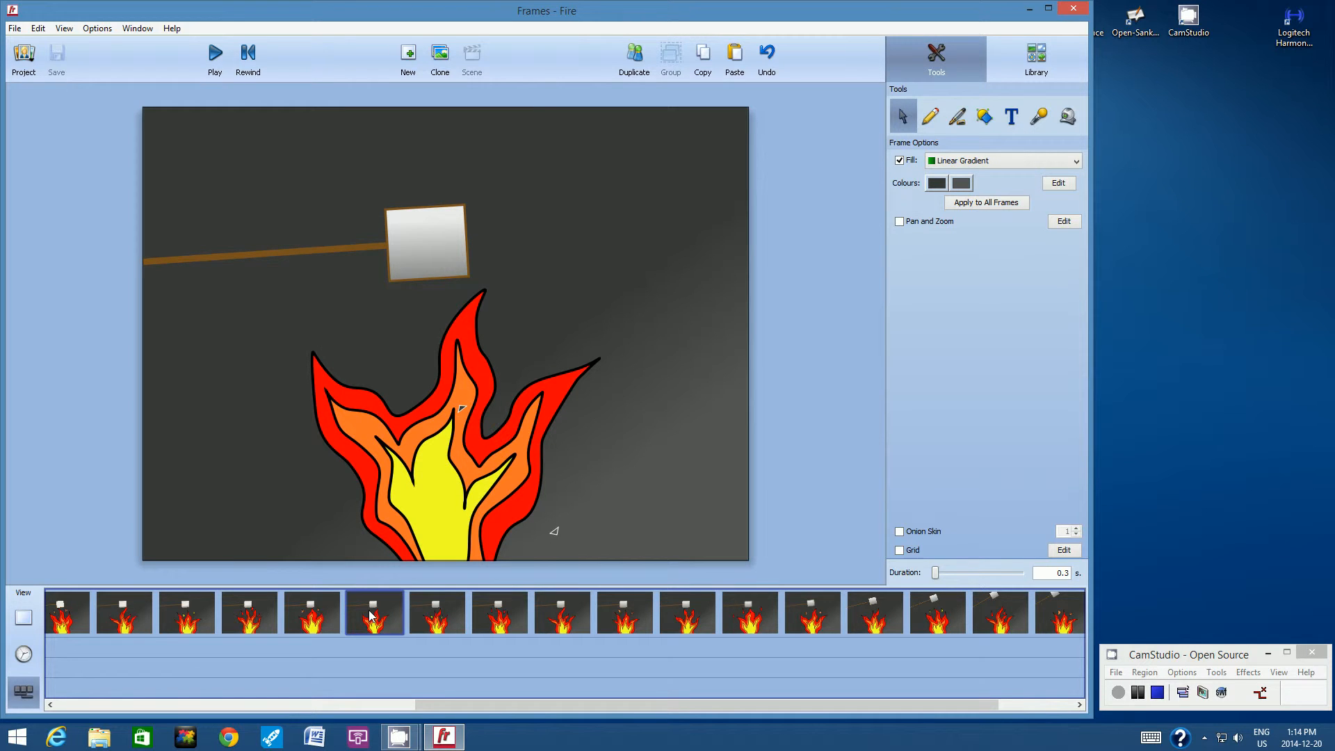
drag(502, 709, 544, 730)
click(439, 602)
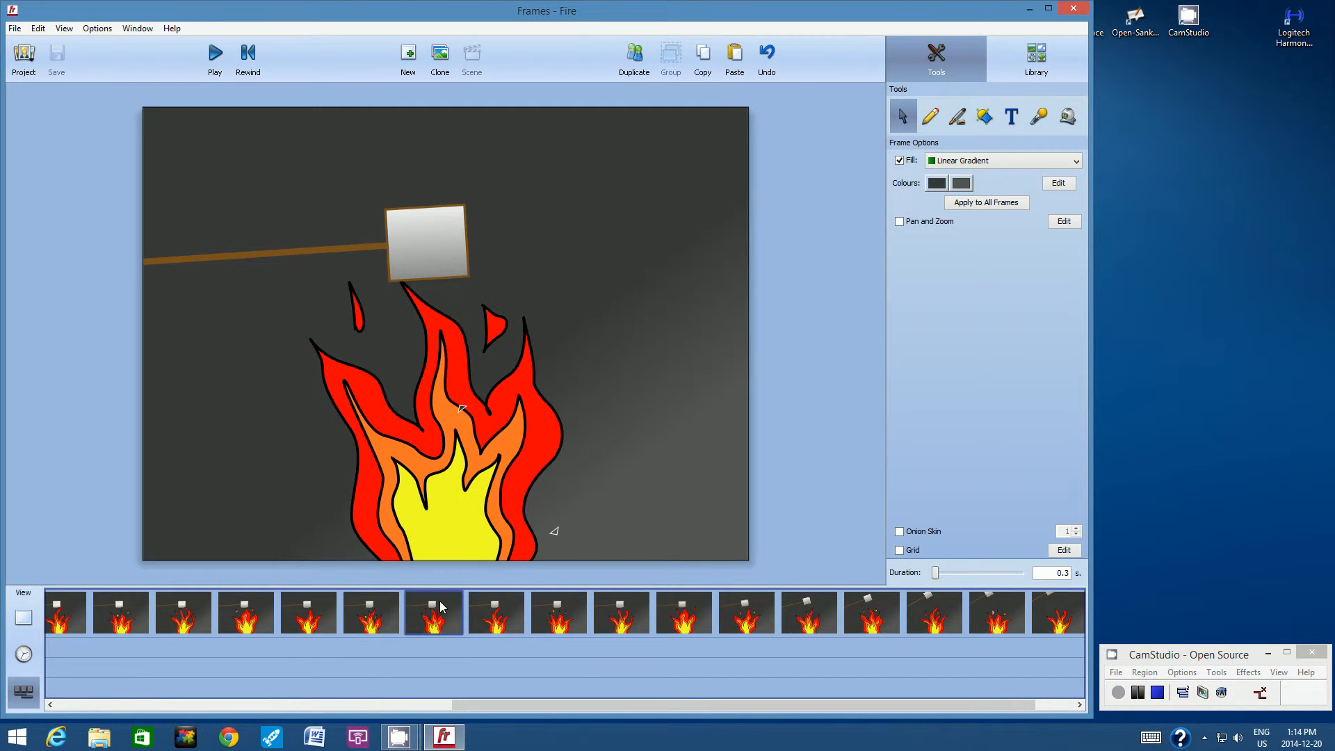
click(382, 605)
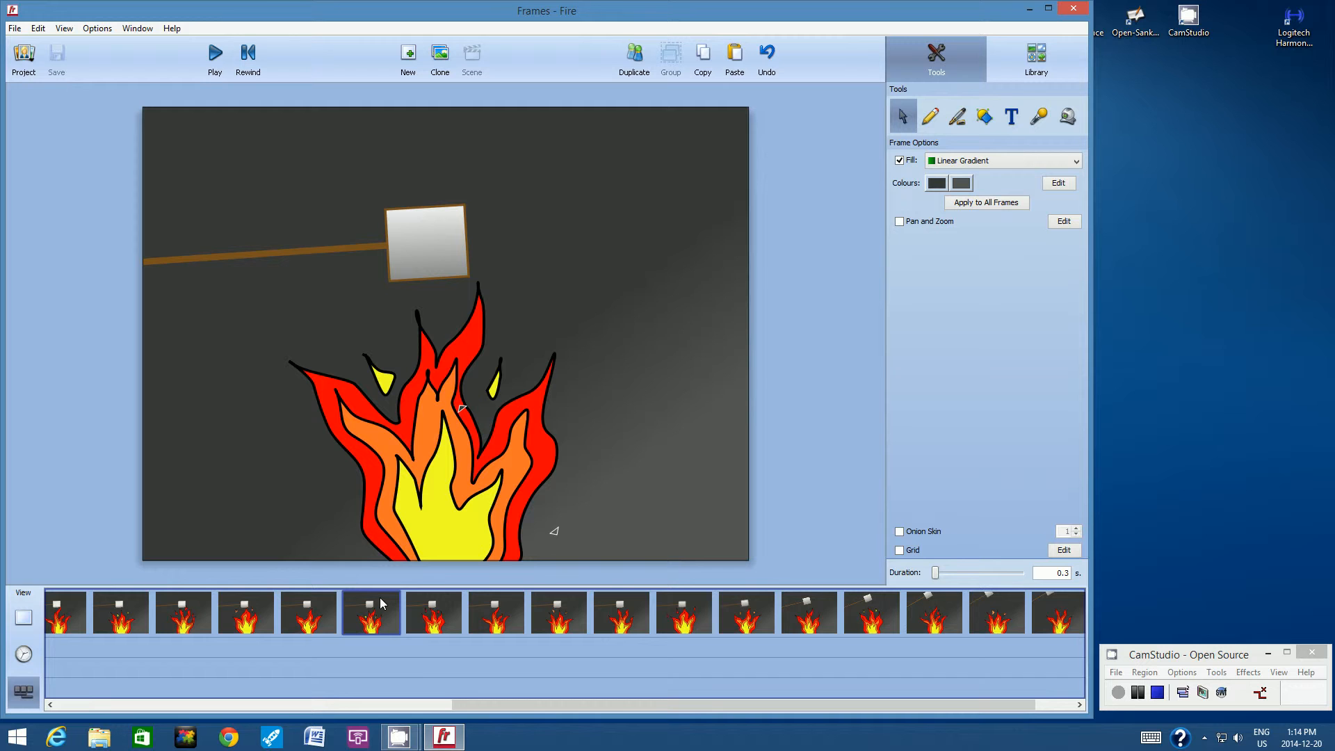
click(310, 601)
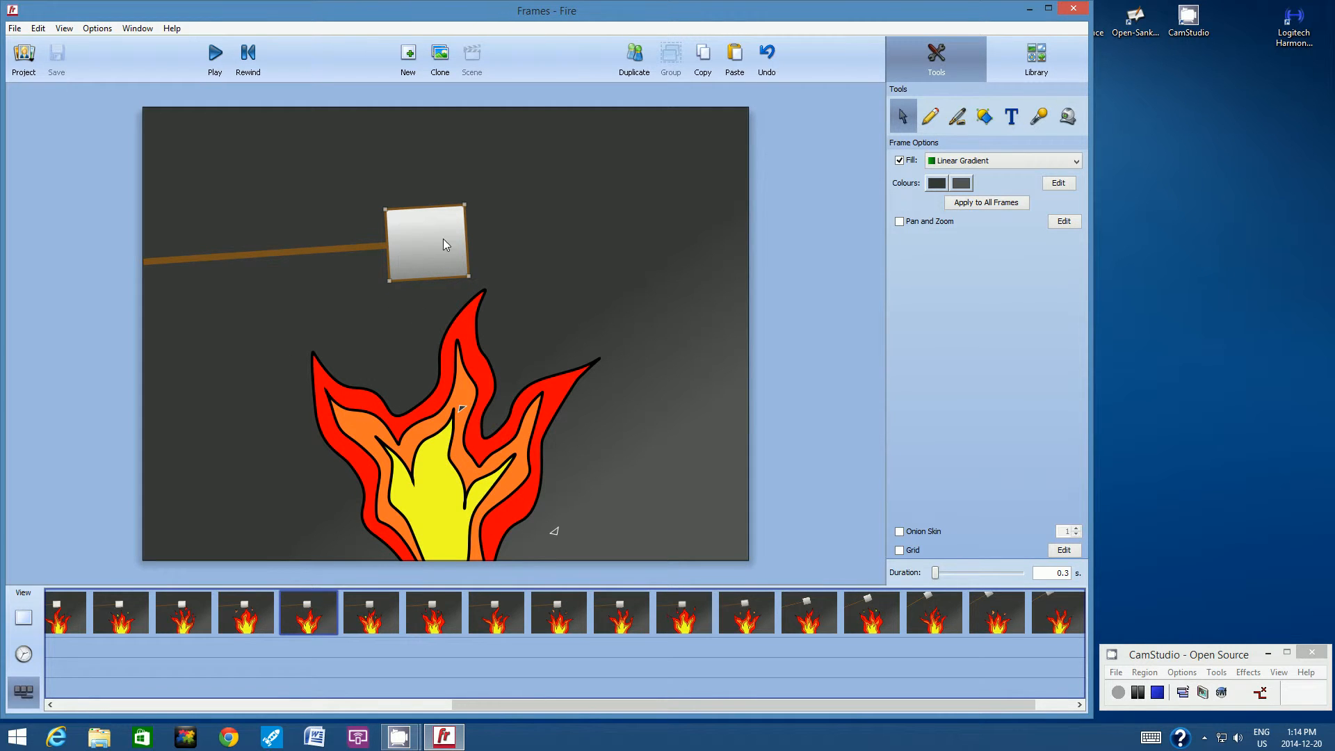
click(247, 616)
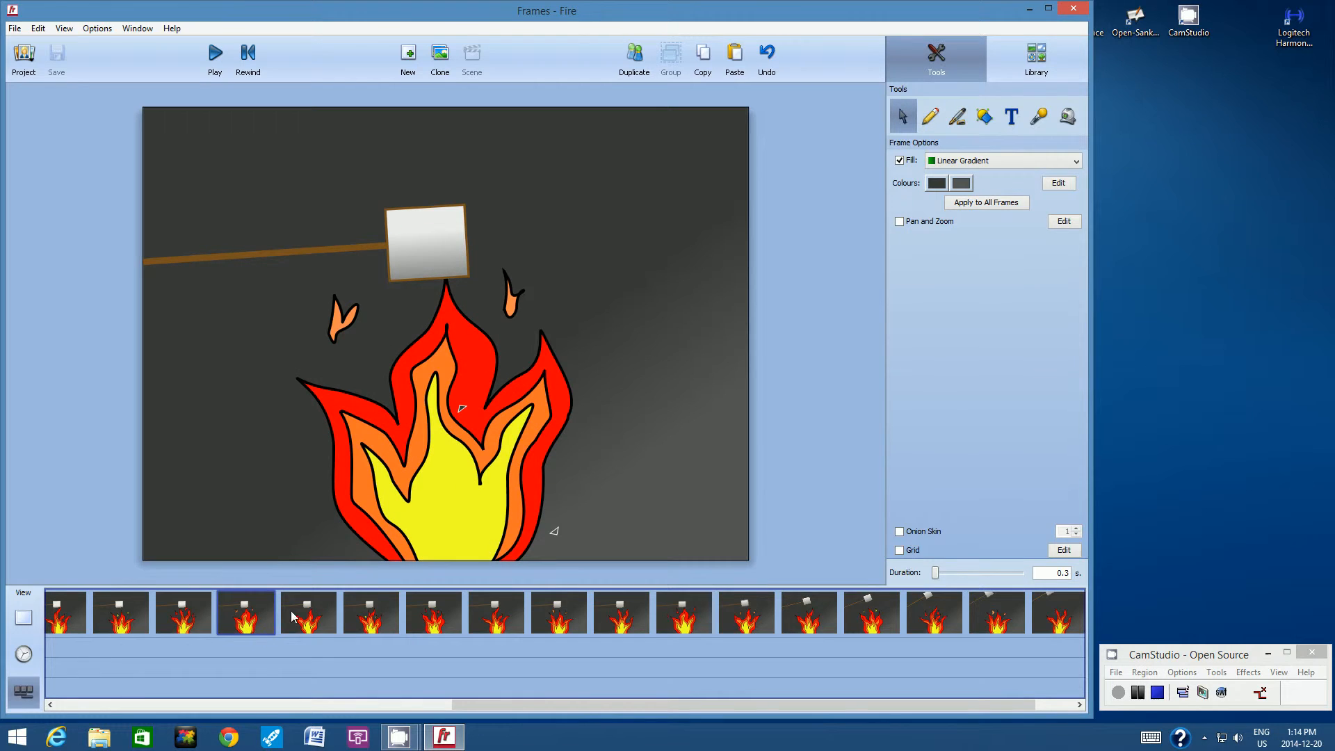
click(367, 610)
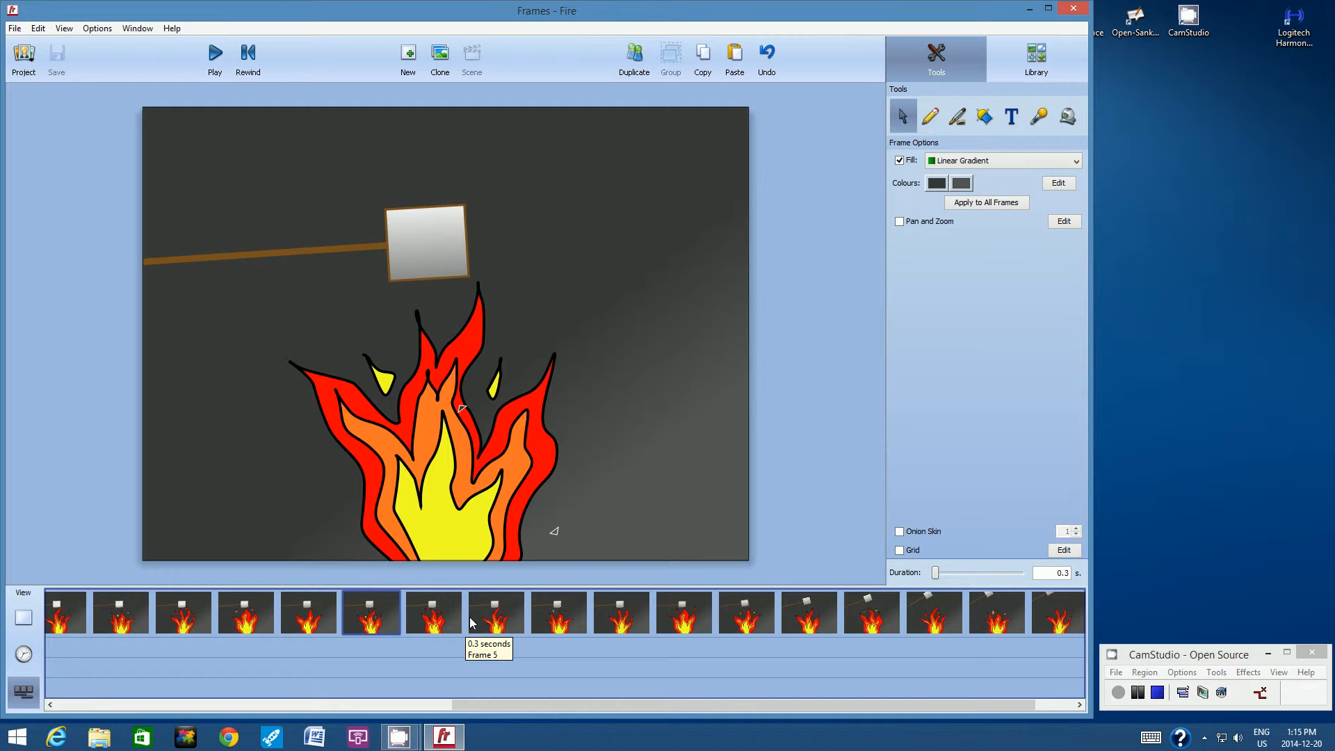
drag(483, 703, 319, 707)
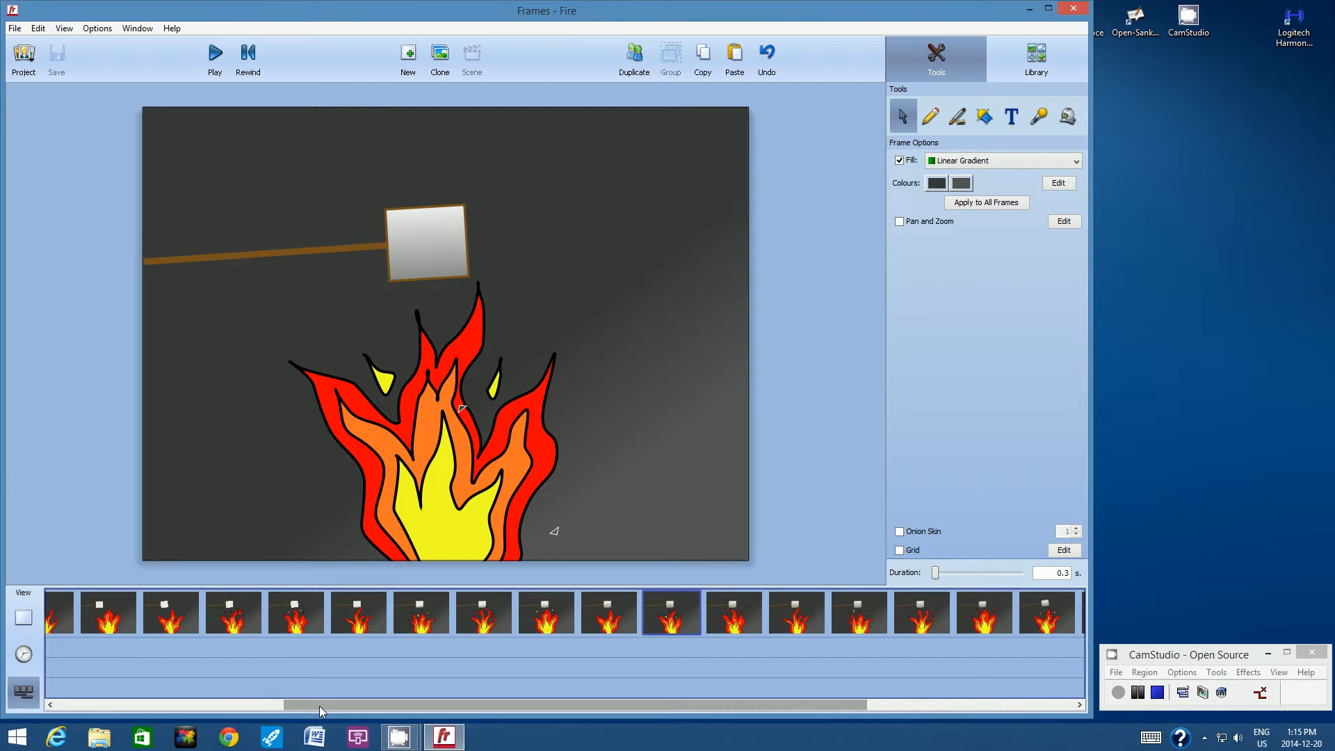
drag(519, 702, 498, 711)
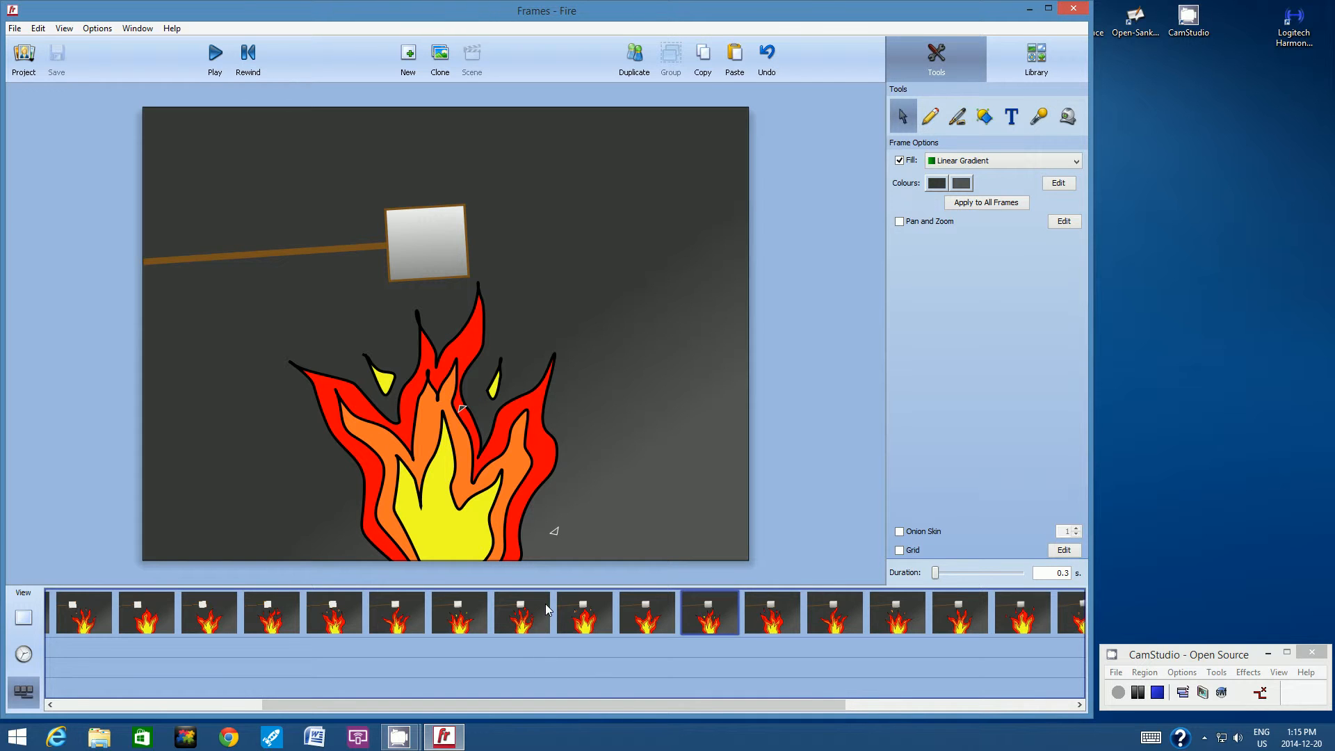
click(571, 611)
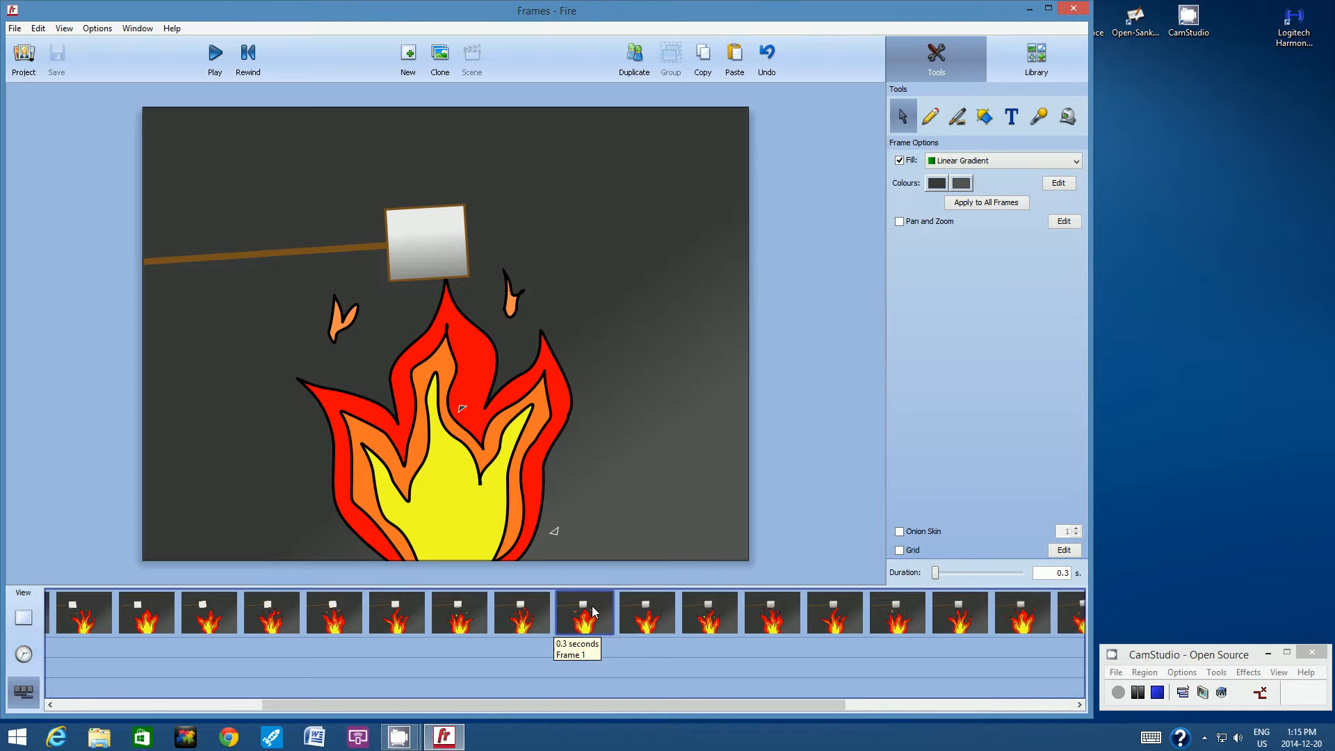
click(652, 611)
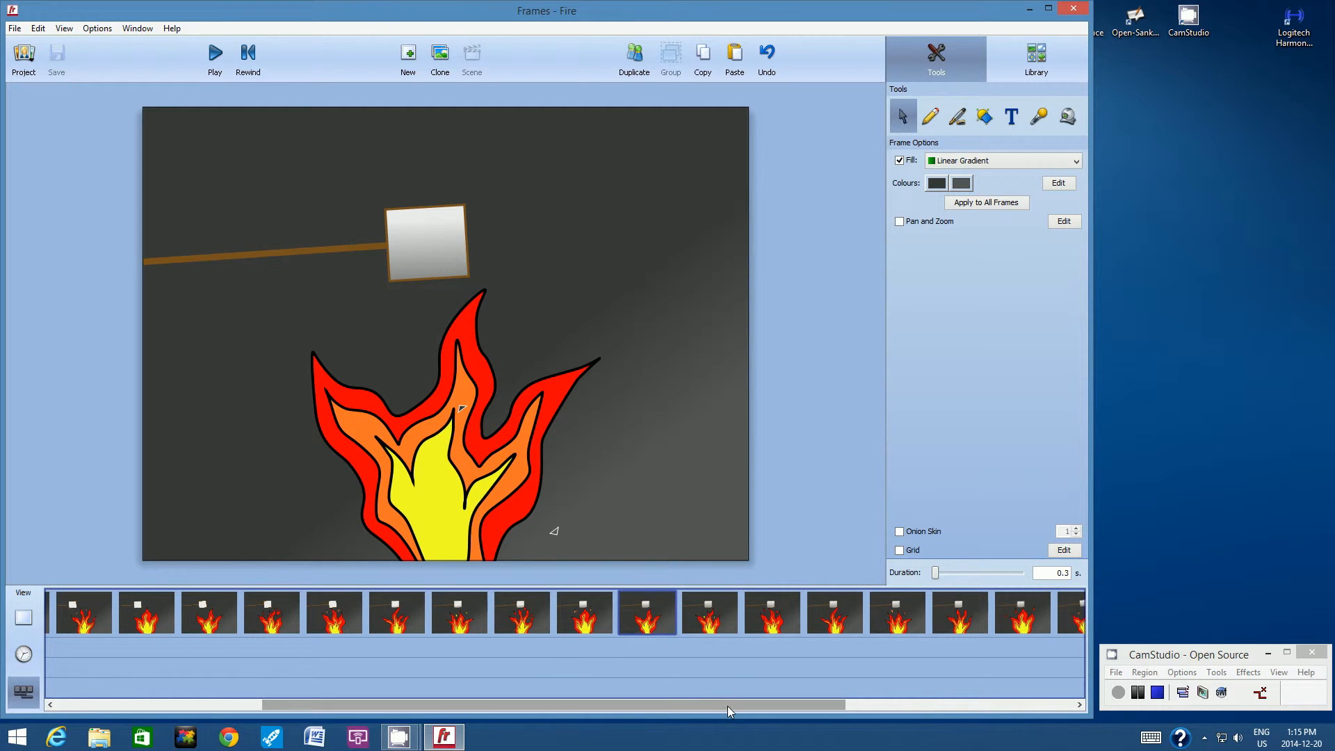
drag(728, 706, 912, 706)
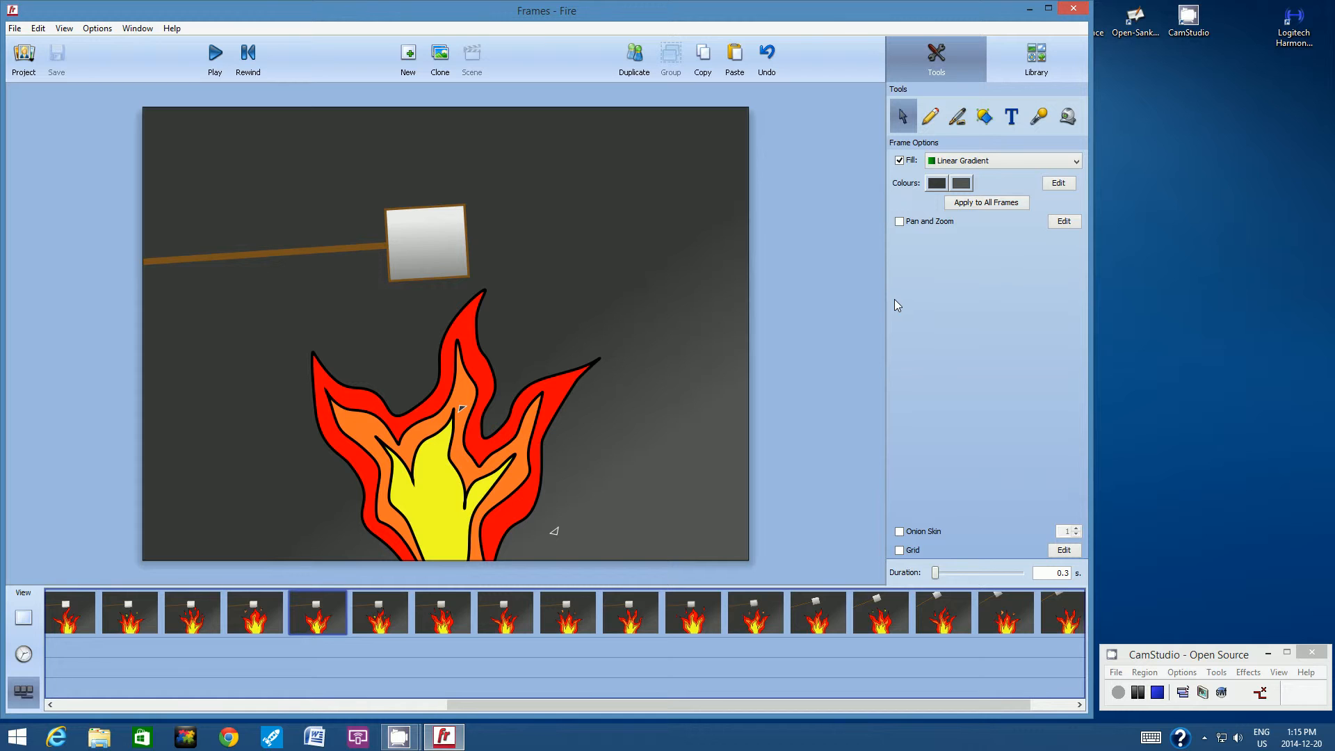
Enable a solid dark brown fill for the Pencil and draw two small toasted patches along the marshmallow's bottom edge.
click(937, 125)
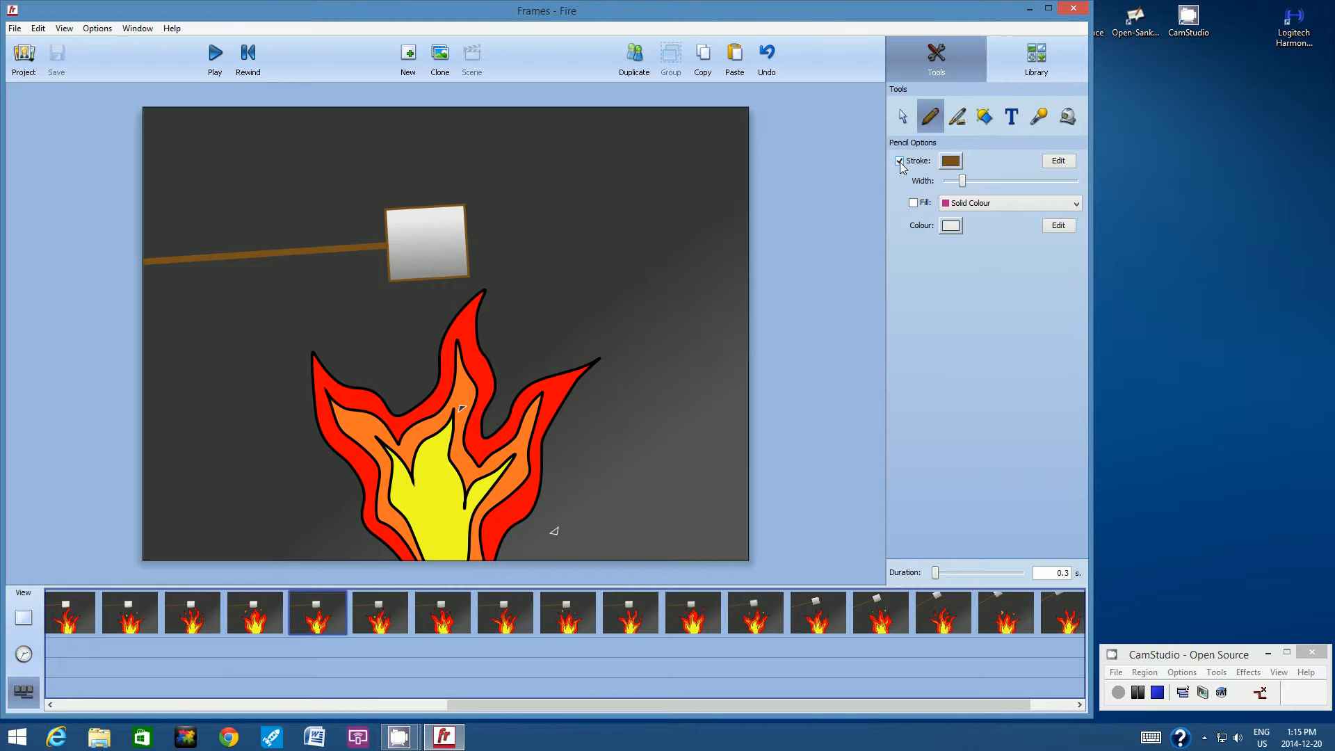
click(913, 203)
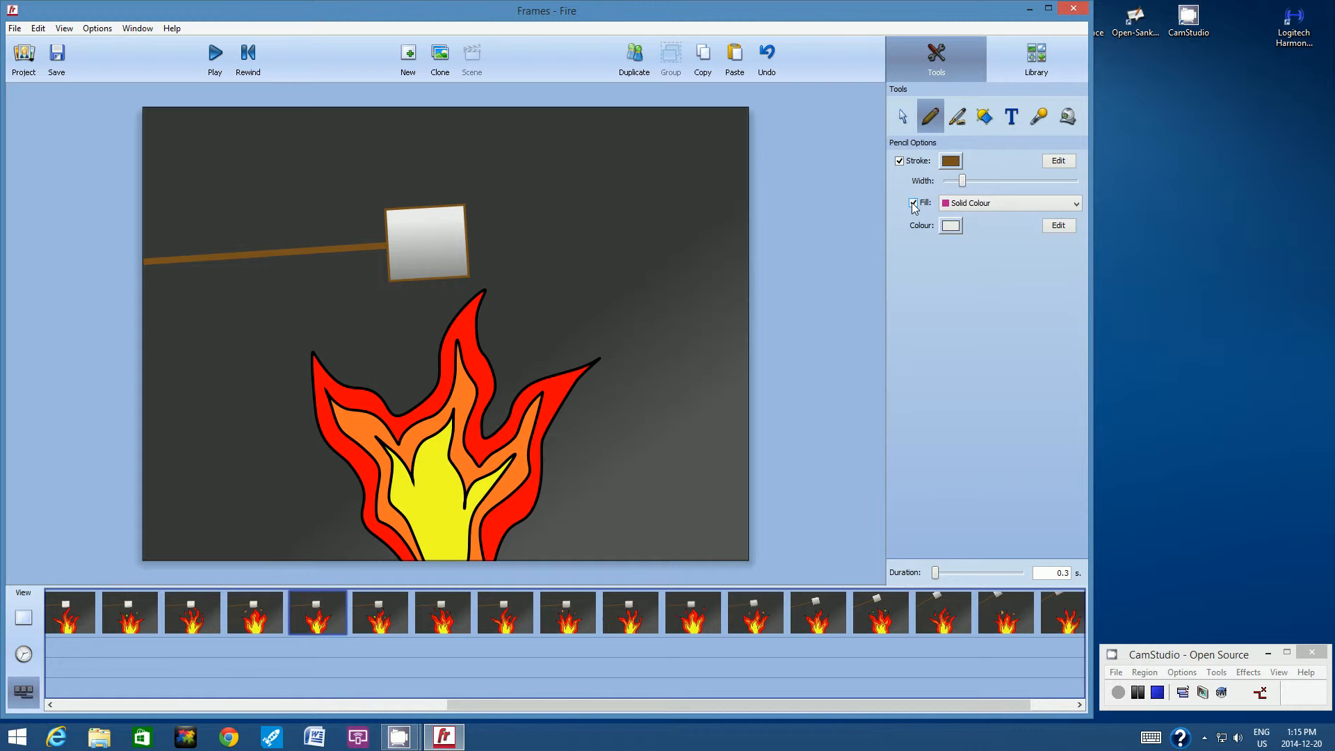
click(958, 228)
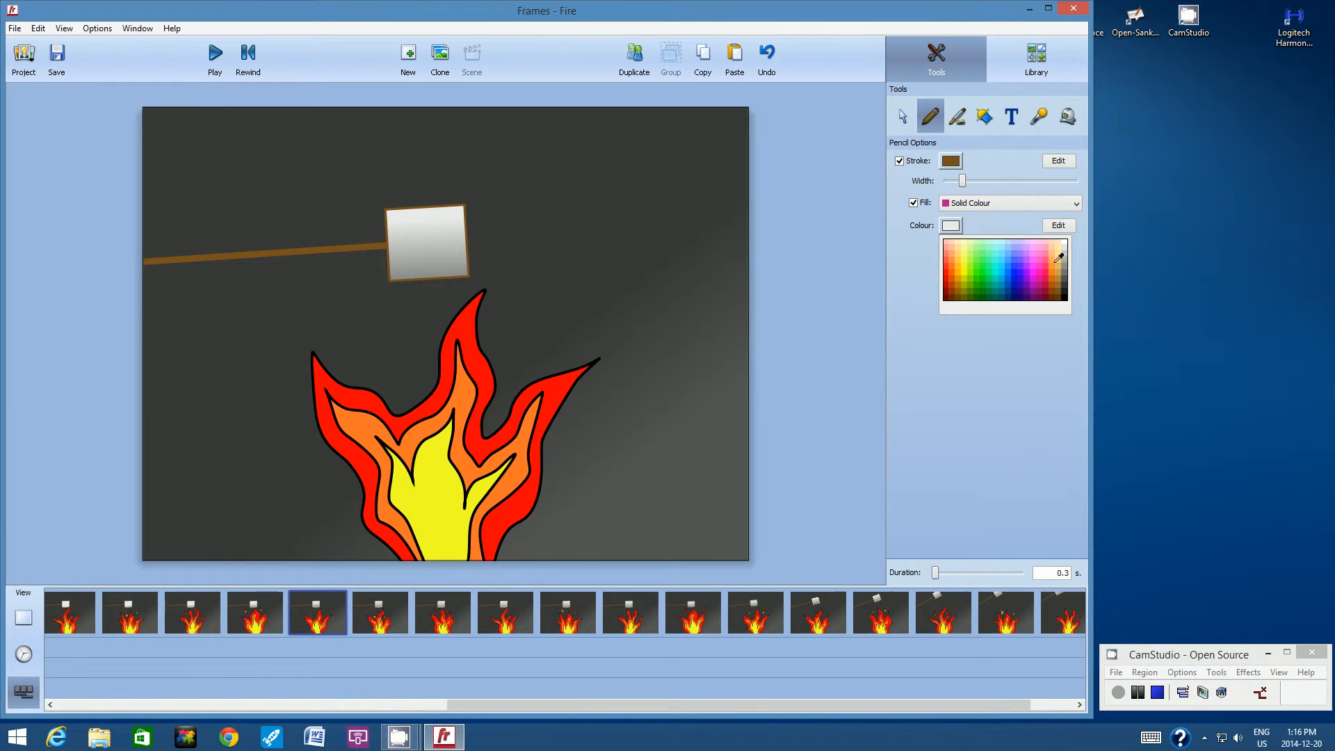
click(1058, 288)
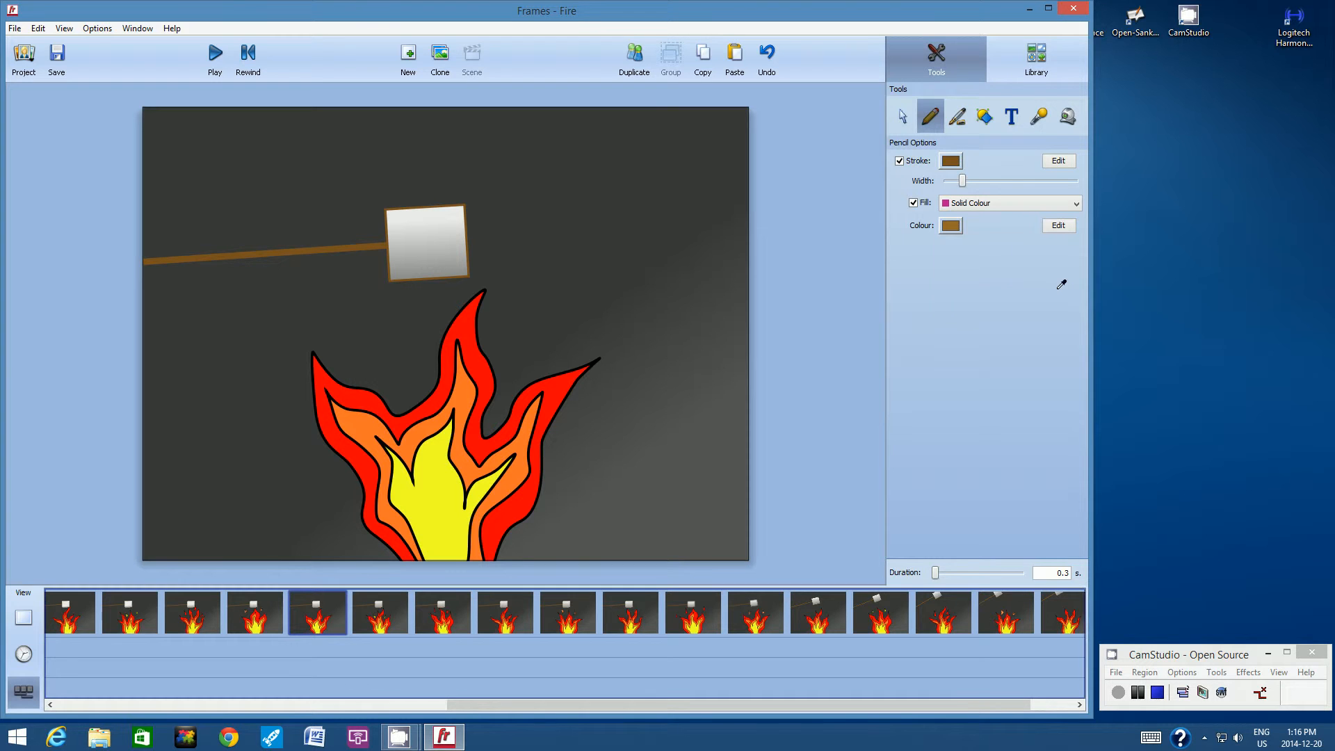
click(954, 228)
click(1062, 298)
click(950, 225)
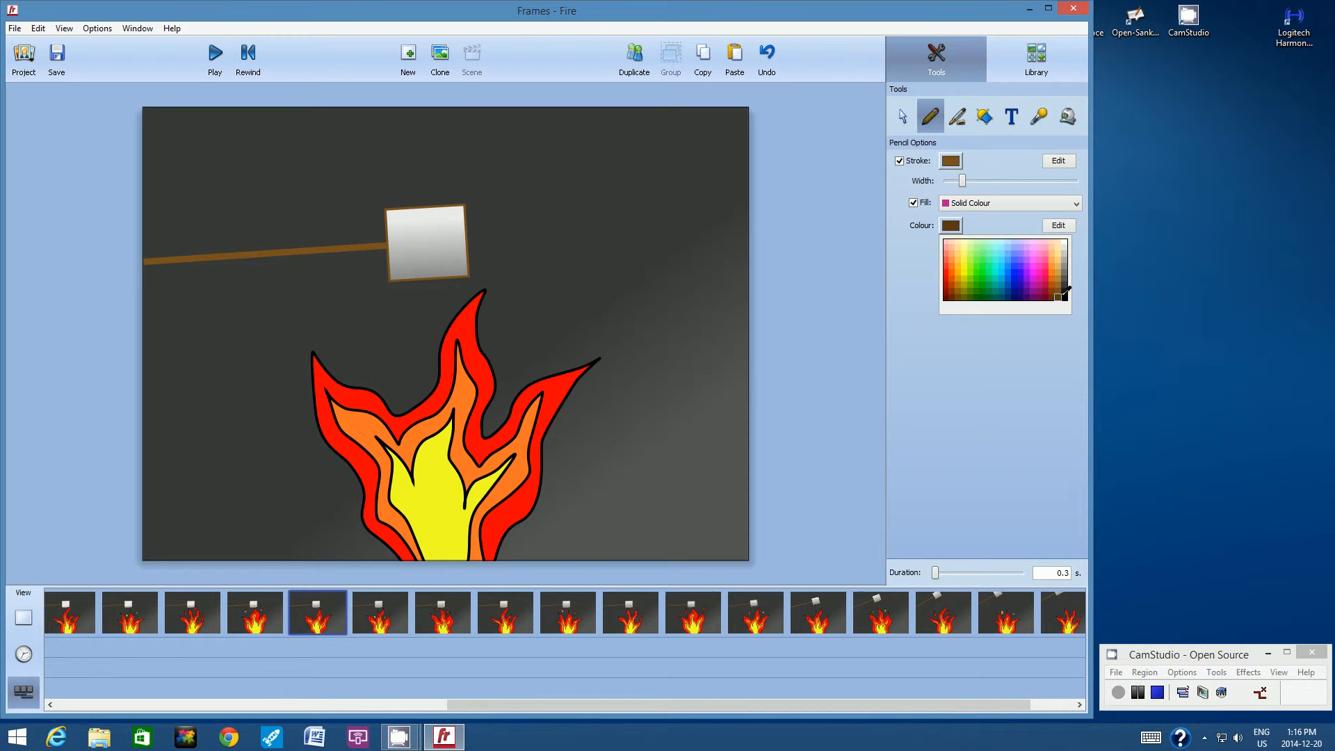
click(1058, 290)
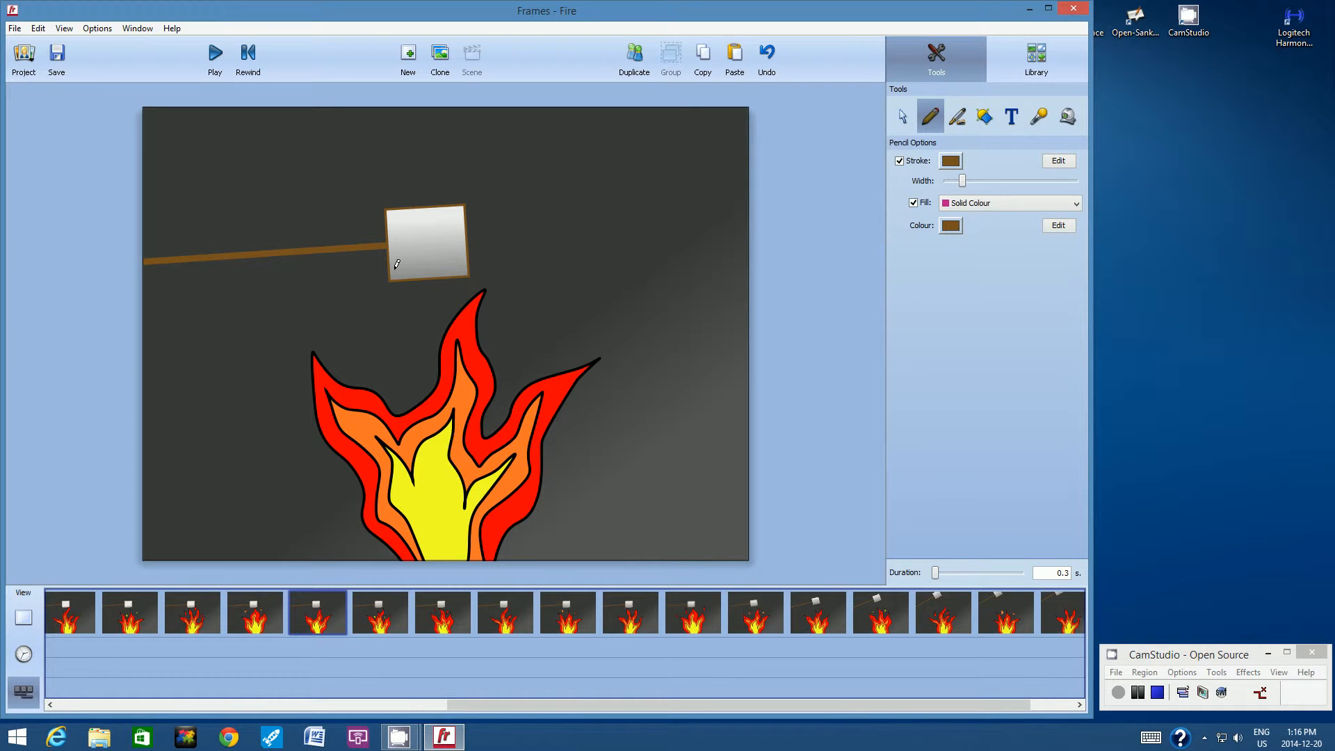
mouse_move(396, 265)
mouse_down()
mouse_move(410, 275)
mouse_move(399, 263)
mouse_up()
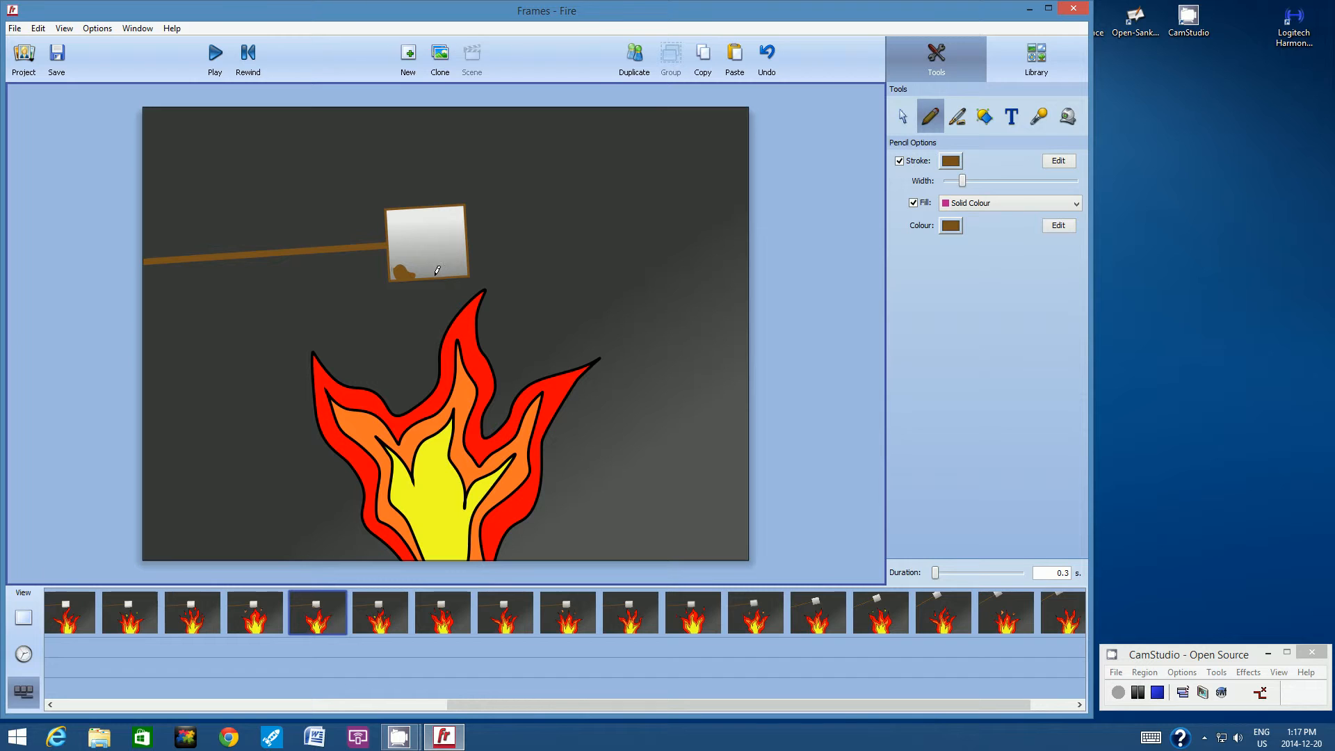
mouse_move(431, 275)
mouse_down()
mouse_move(446, 261)
mouse_move(455, 271)
mouse_move(431, 274)
mouse_up()
In the following frame, draw slightly larger brown patches across the marshmallow's bottom using Onion Skin as a guide, and turn it off.
click(400, 598)
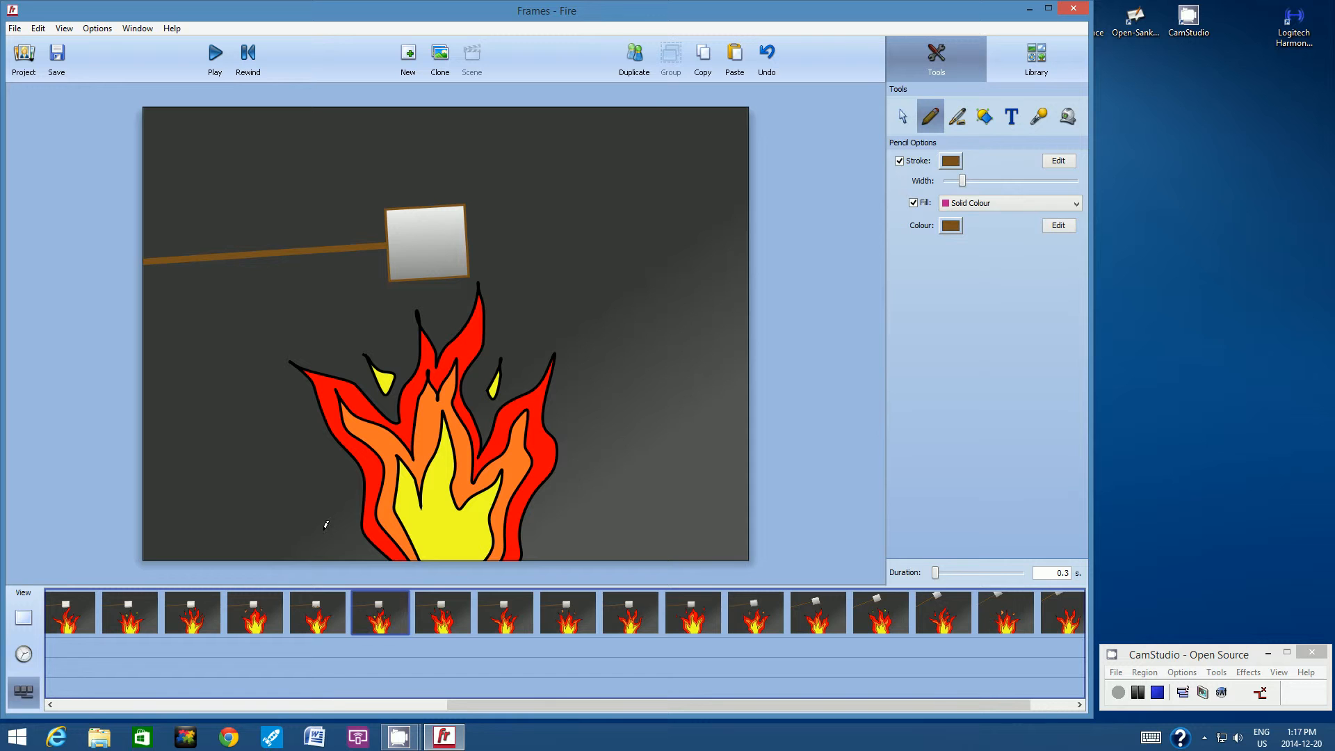
click(66, 27)
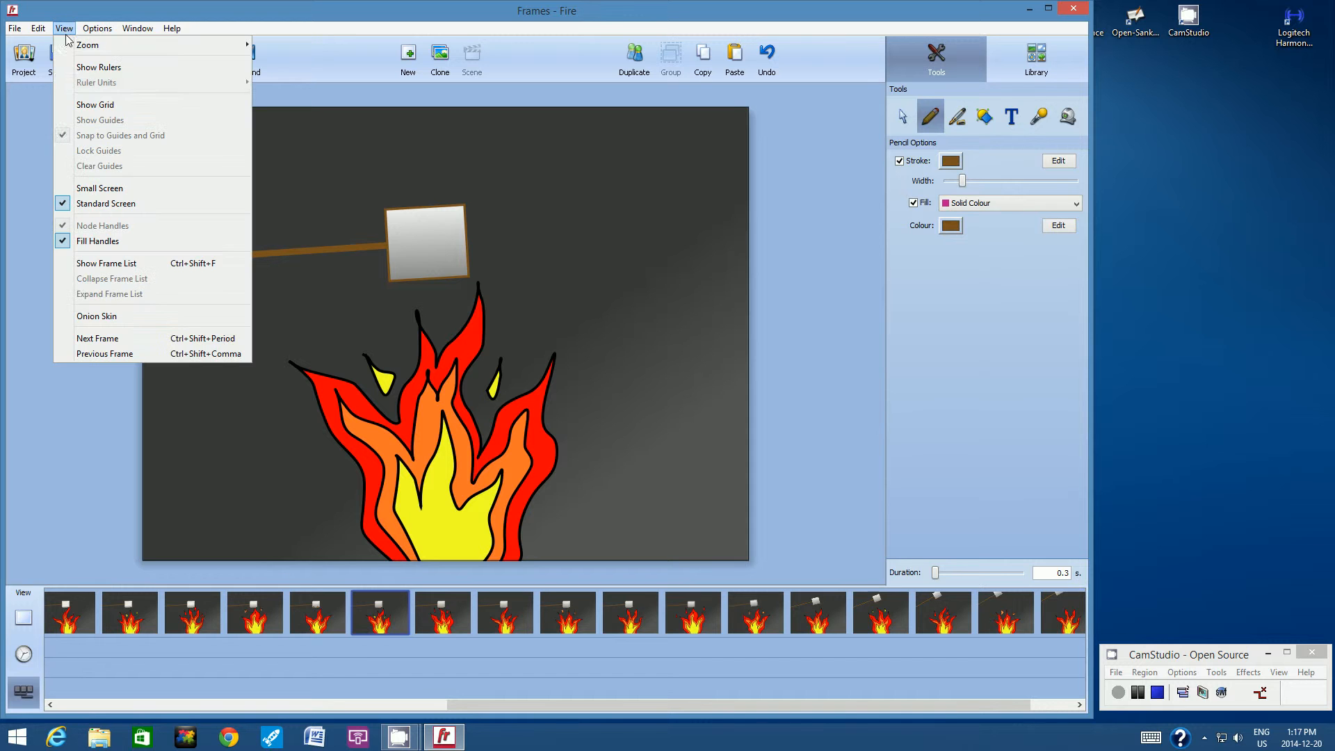
click(98, 318)
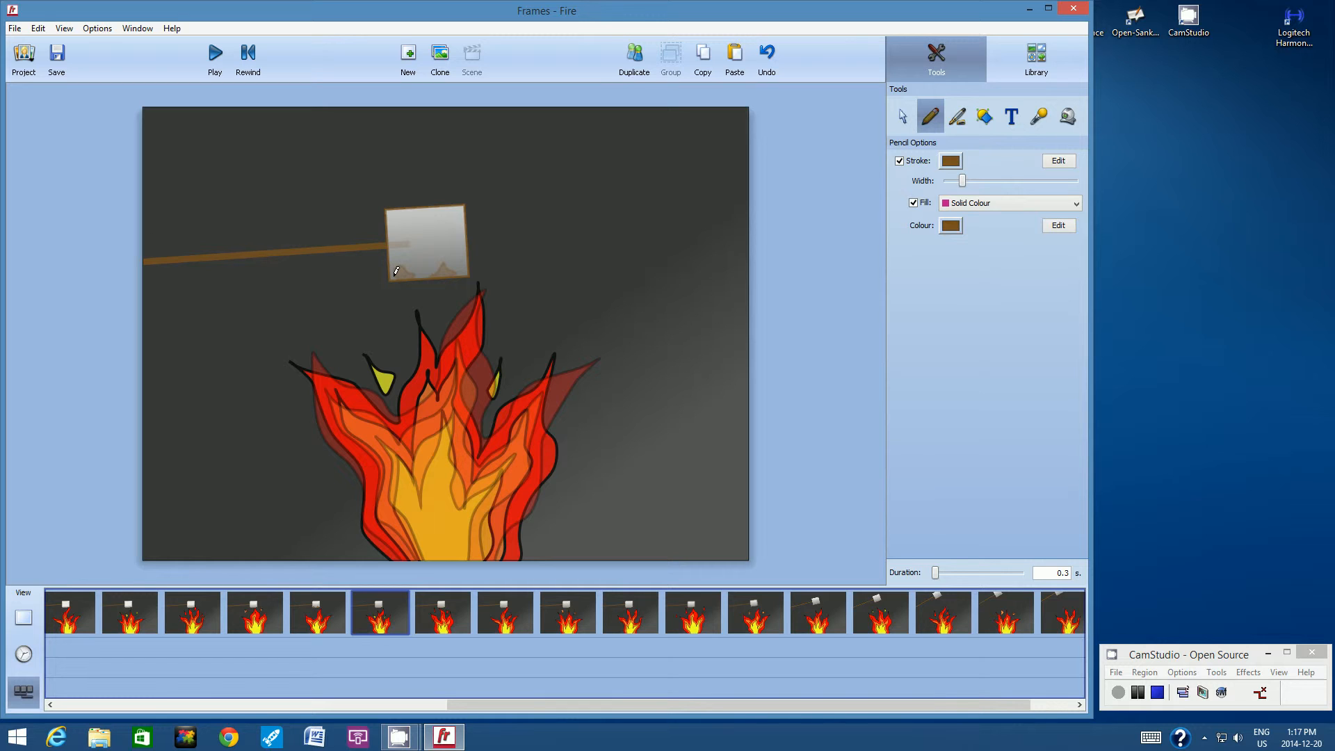
mouse_move(390, 267)
mouse_down()
mouse_move(418, 274)
mouse_move(392, 278)
mouse_move(393, 256)
mouse_move(425, 272)
mouse_move(447, 256)
mouse_move(460, 267)
mouse_move(423, 268)
mouse_up()
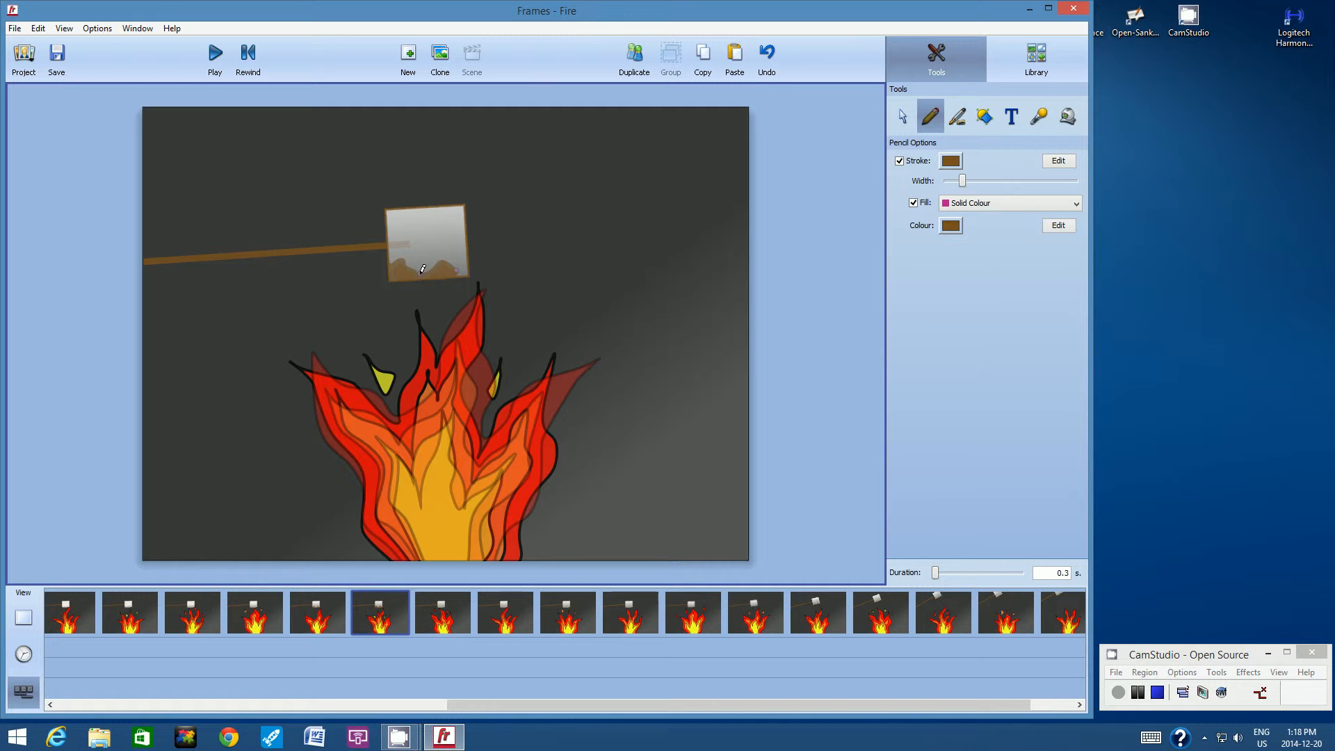
click(61, 28)
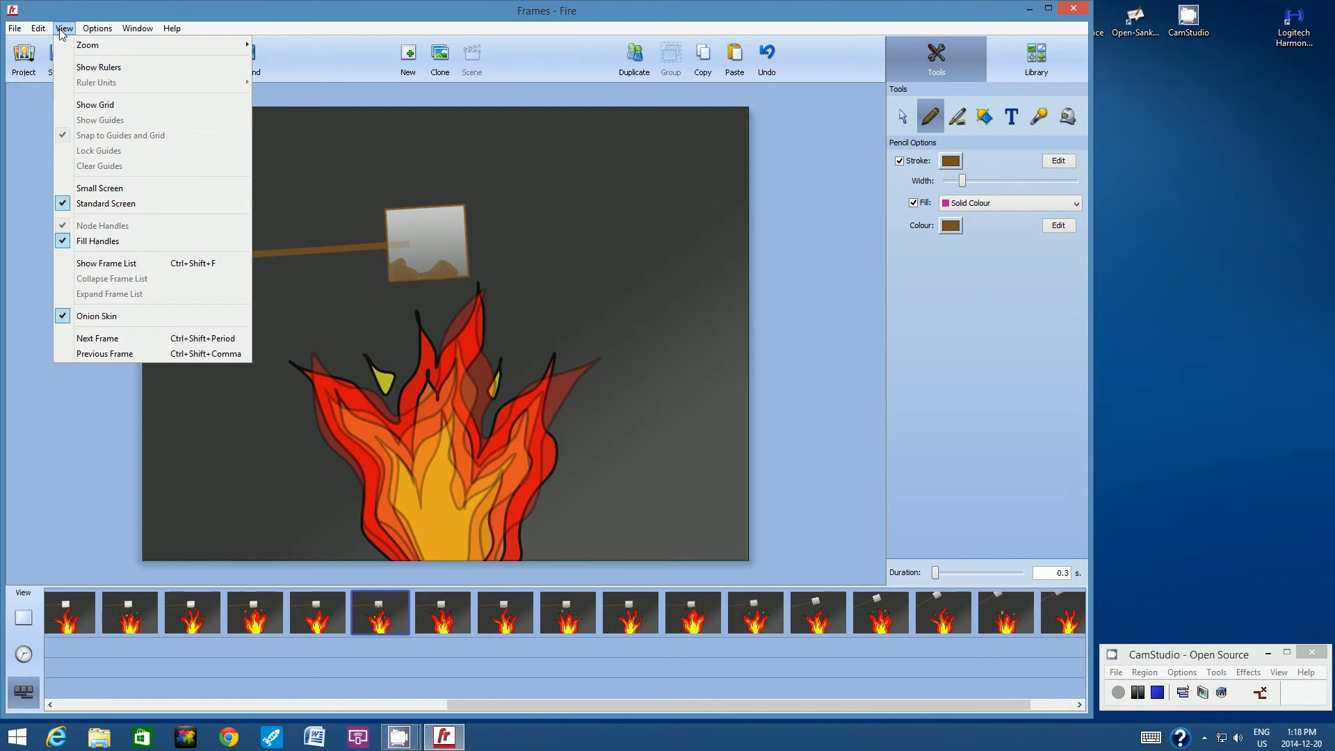
click(115, 317)
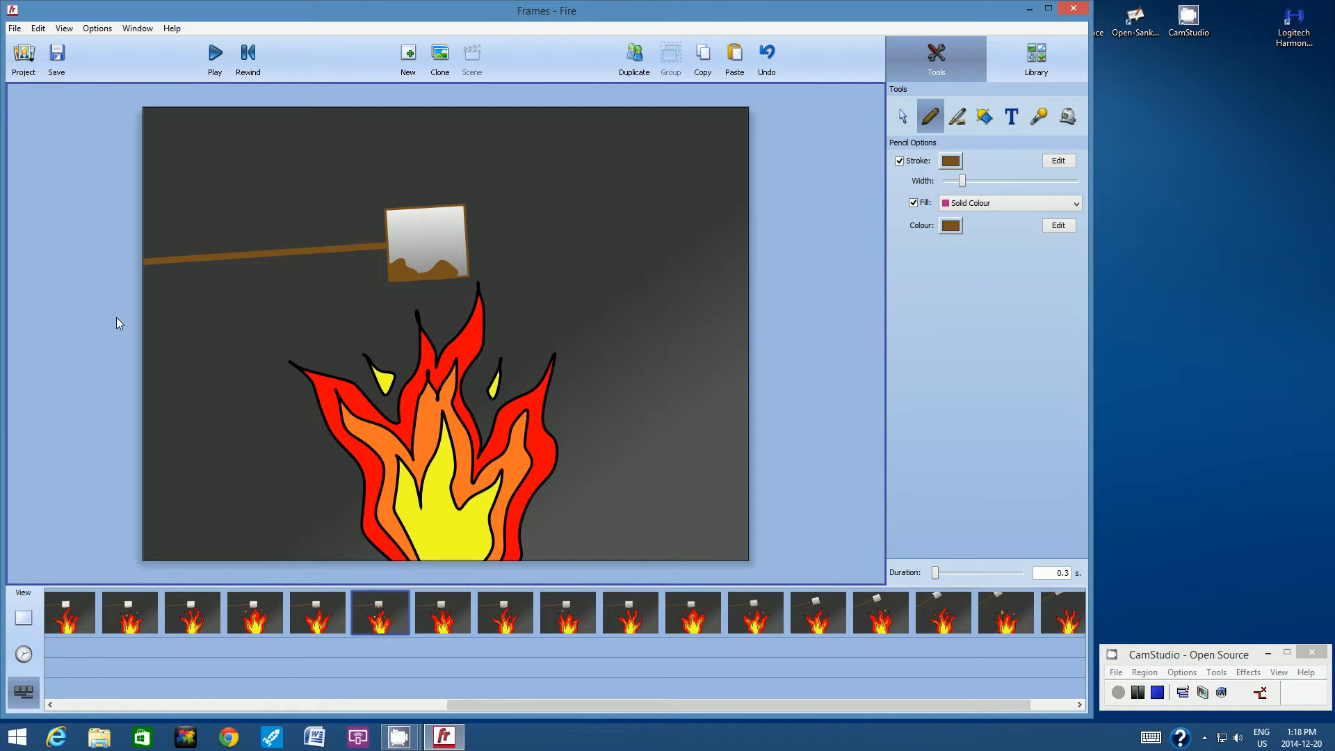
One frame further, draw a taller wavy brown area at the marshmallow's base with Onion Skin, and add a small spot near its upper right.
click(452, 607)
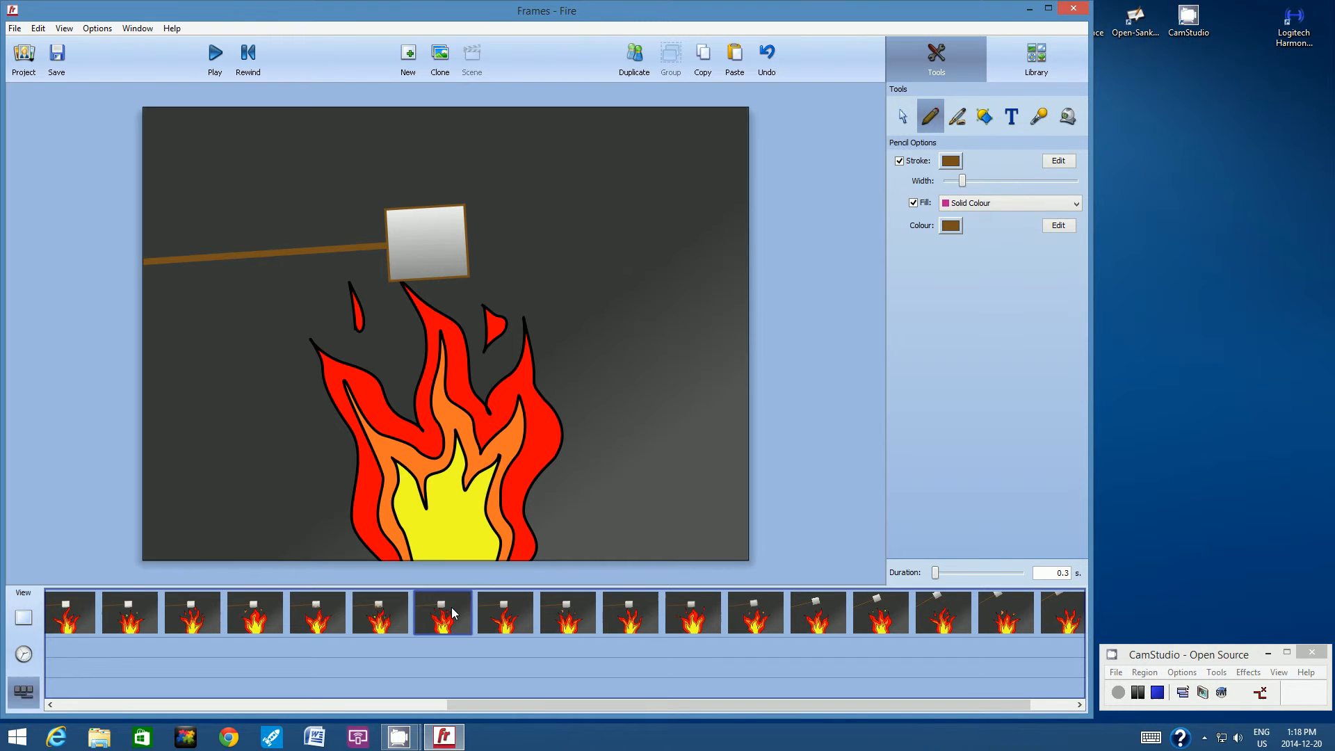
click(65, 28)
click(110, 317)
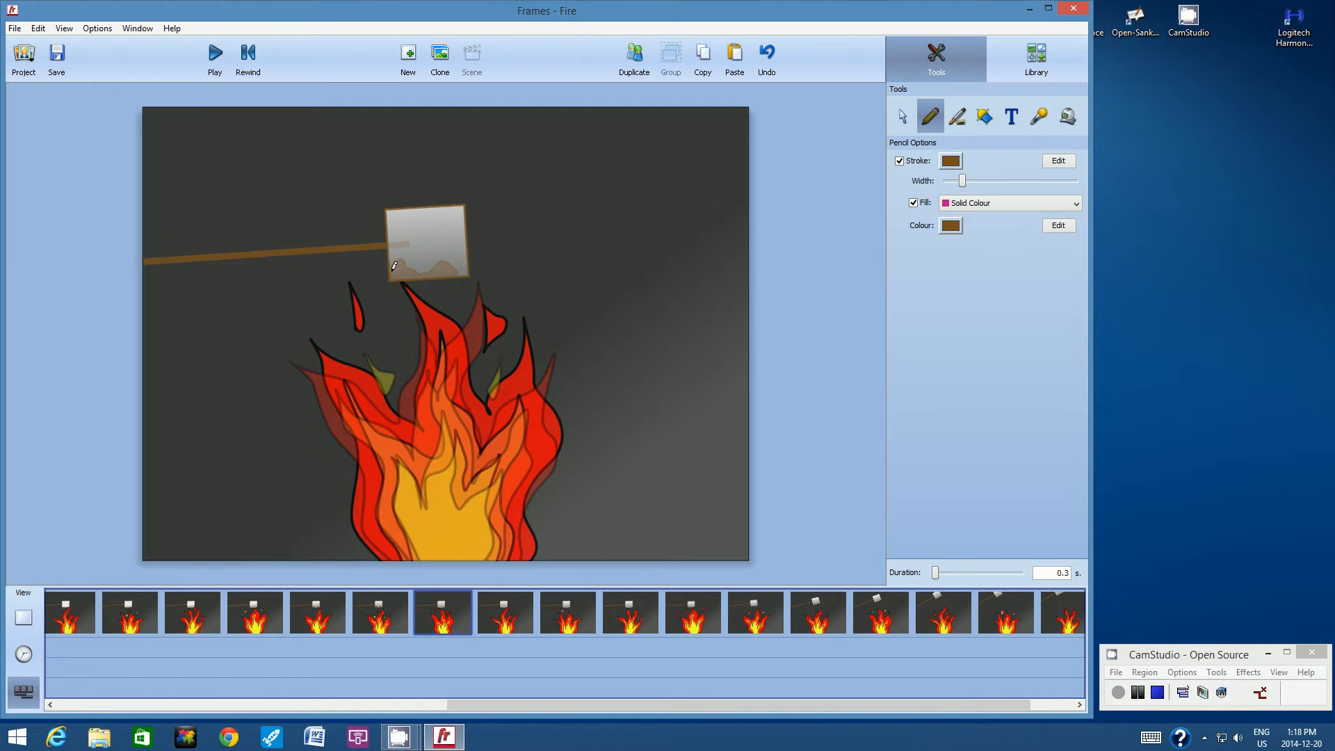
mouse_move(389, 261)
mouse_down()
mouse_move(391, 279)
mouse_move(465, 257)
mouse_move(432, 249)
mouse_move(423, 269)
mouse_move(393, 258)
mouse_up()
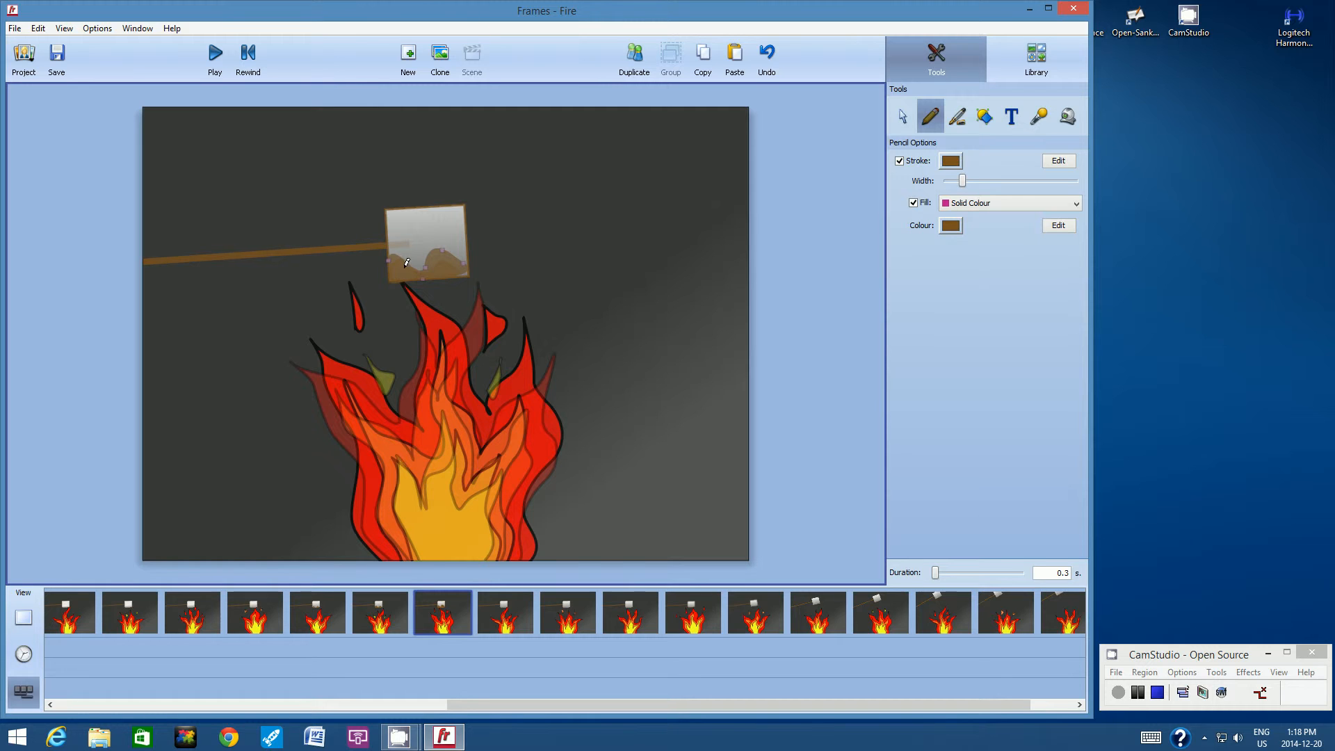
click(64, 29)
click(108, 316)
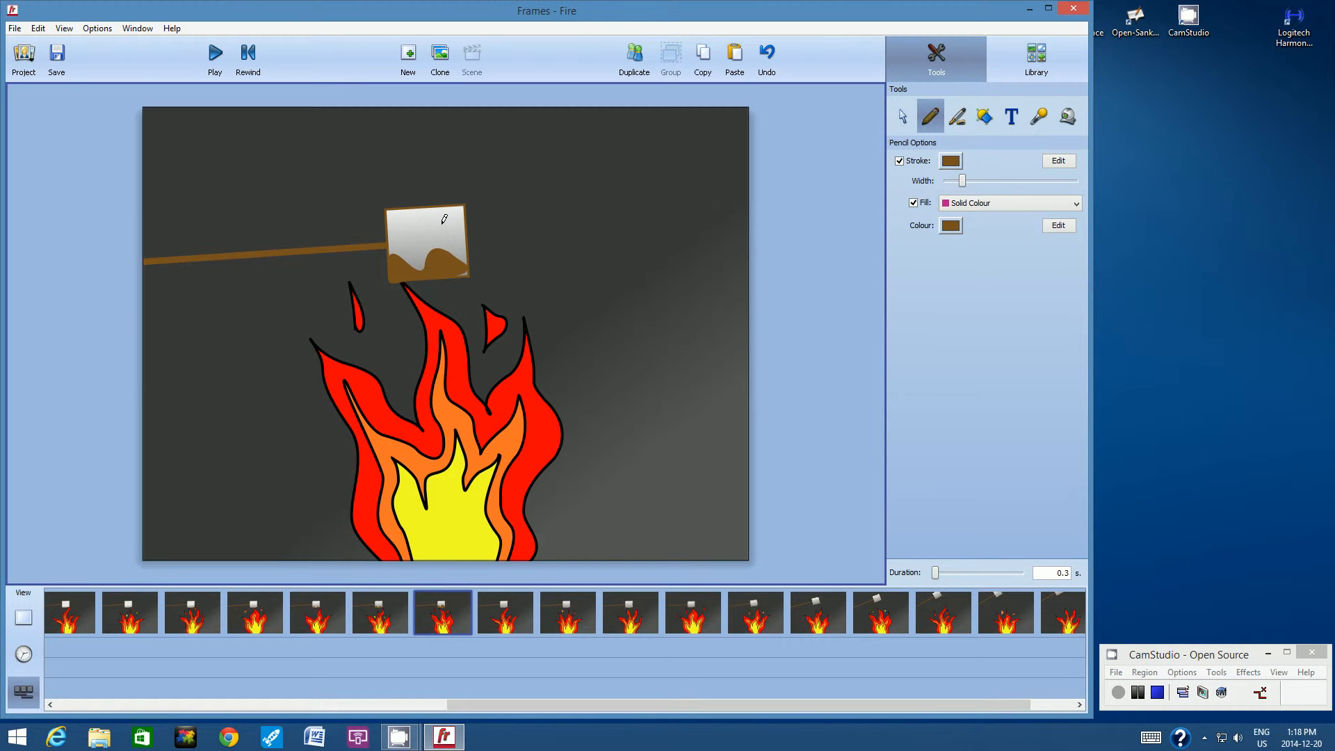
mouse_move(439, 222)
mouse_down()
mouse_move(443, 240)
mouse_move(458, 228)
mouse_move(445, 220)
mouse_up()
In the frame after that, use Onion Skin to draw a still higher brown base and an enlarged upper-right spot, and turn it off.
click(525, 601)
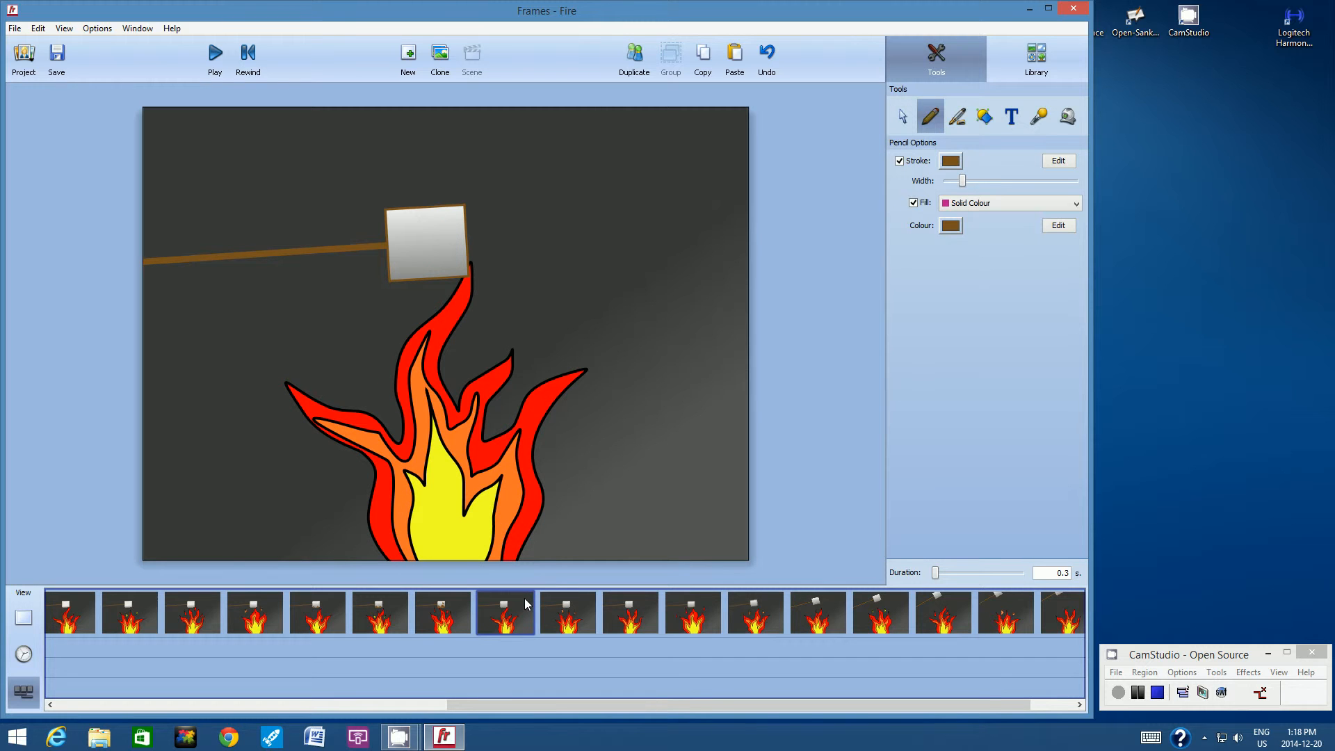
click(64, 29)
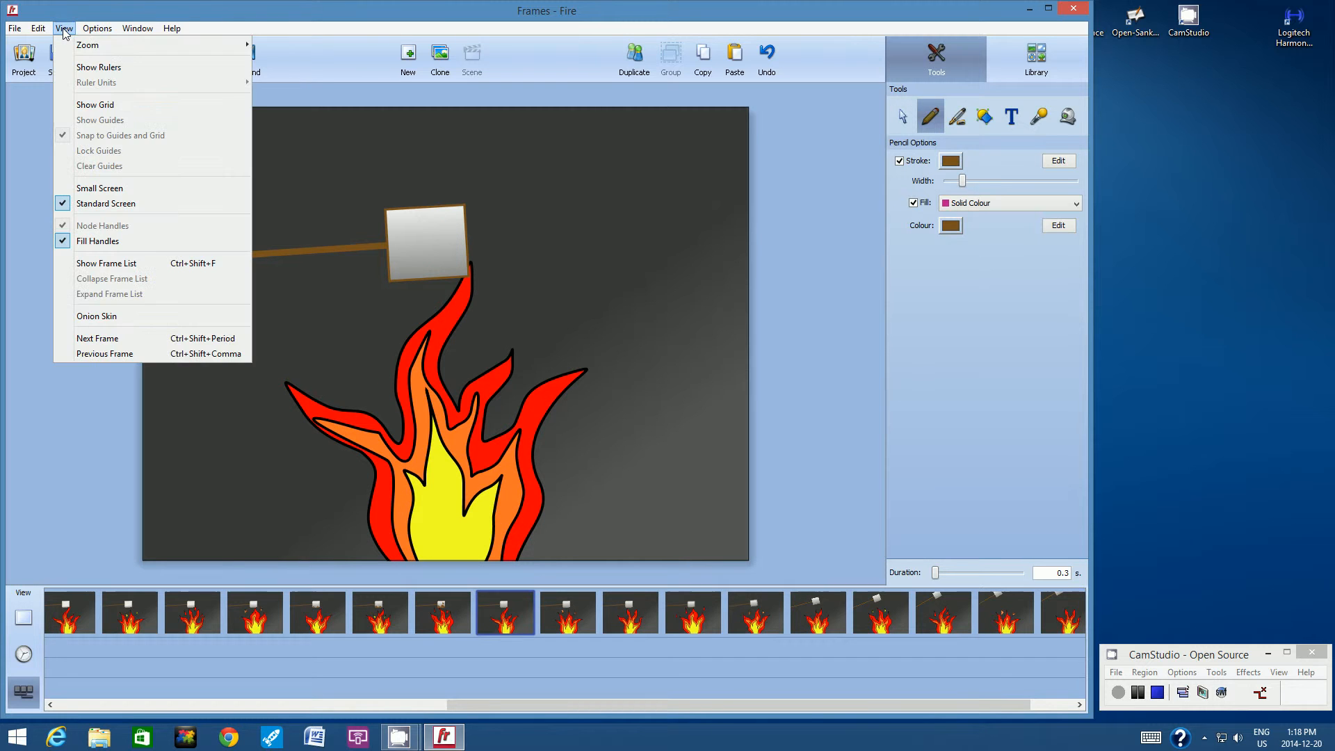
click(117, 316)
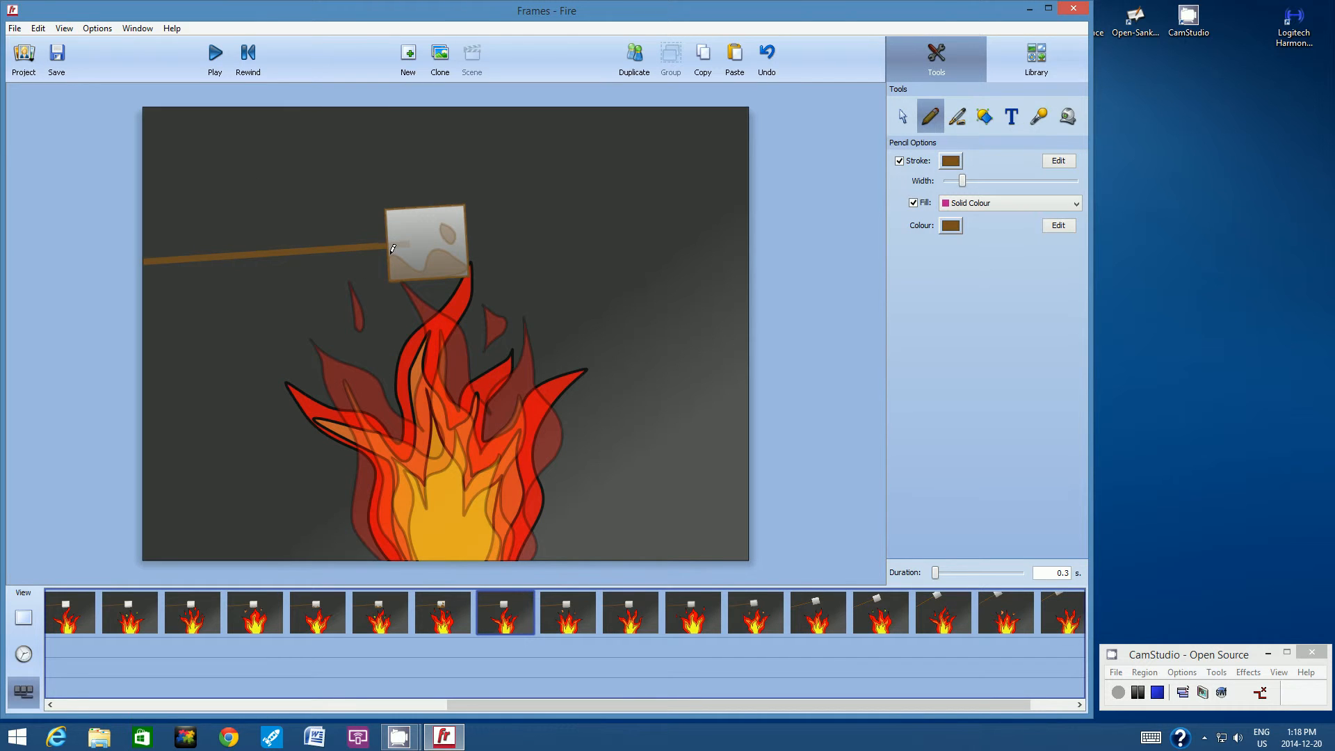
mouse_move(389, 251)
mouse_down()
mouse_move(463, 247)
mouse_move(464, 273)
mouse_move(393, 271)
mouse_move(391, 245)
mouse_move(452, 244)
mouse_move(462, 228)
mouse_move(437, 208)
mouse_move(444, 218)
mouse_up()
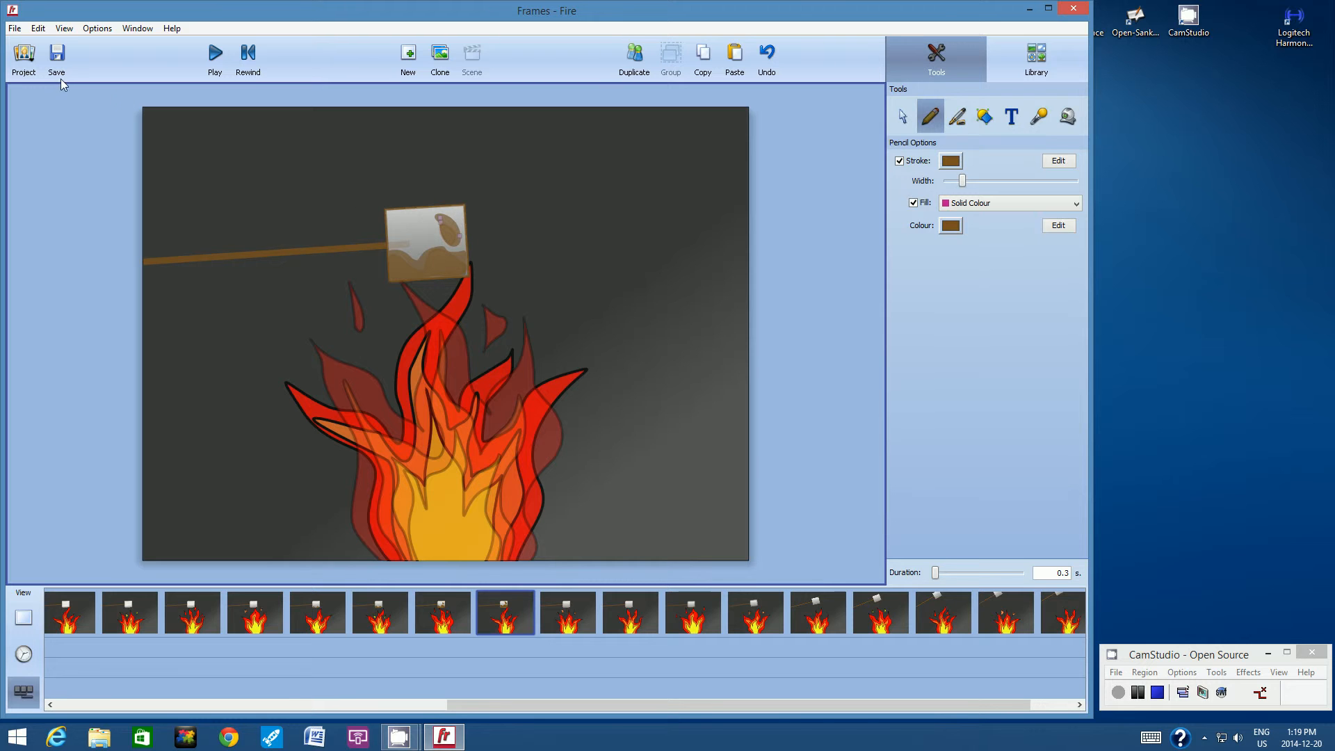
click(61, 31)
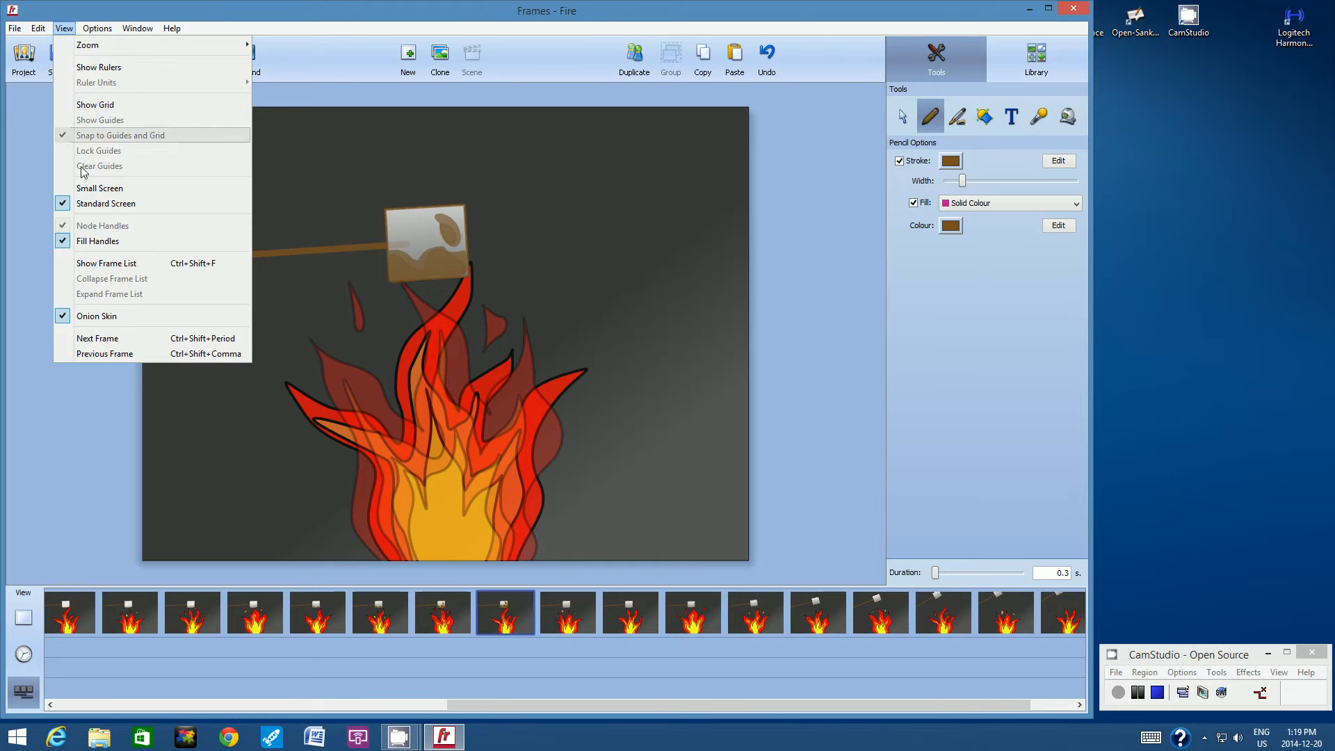
click(115, 317)
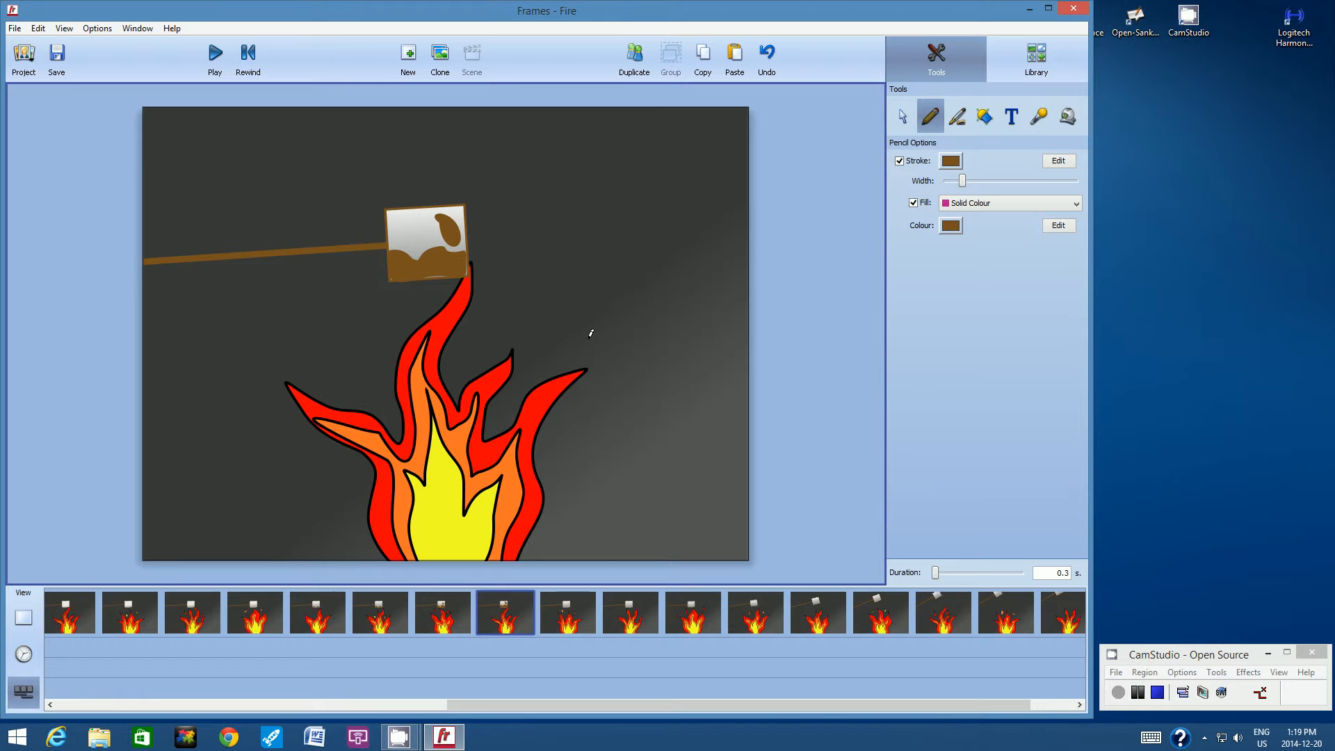
In the following frame, use Onion Skin to draw one brown area joining the marshmallow's wavy base and upper-right spot, and turn it off.
click(593, 607)
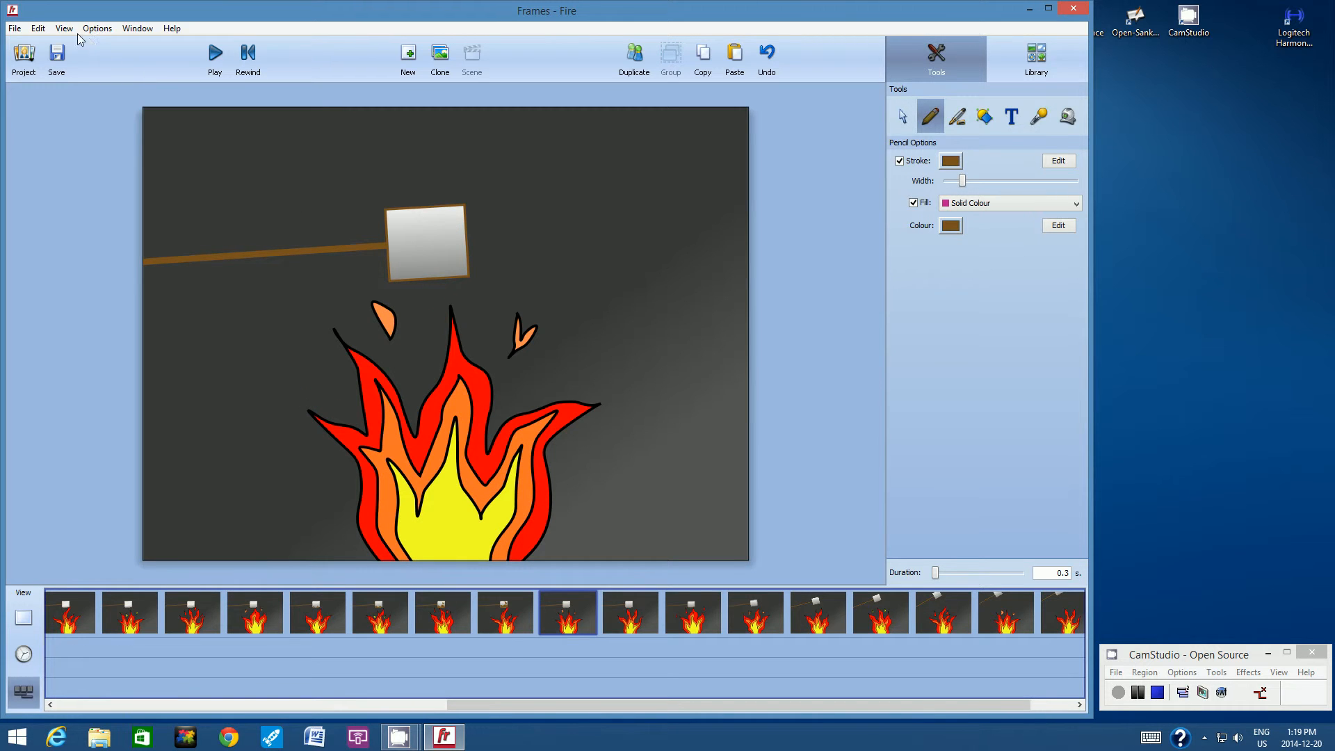
click(60, 29)
click(101, 318)
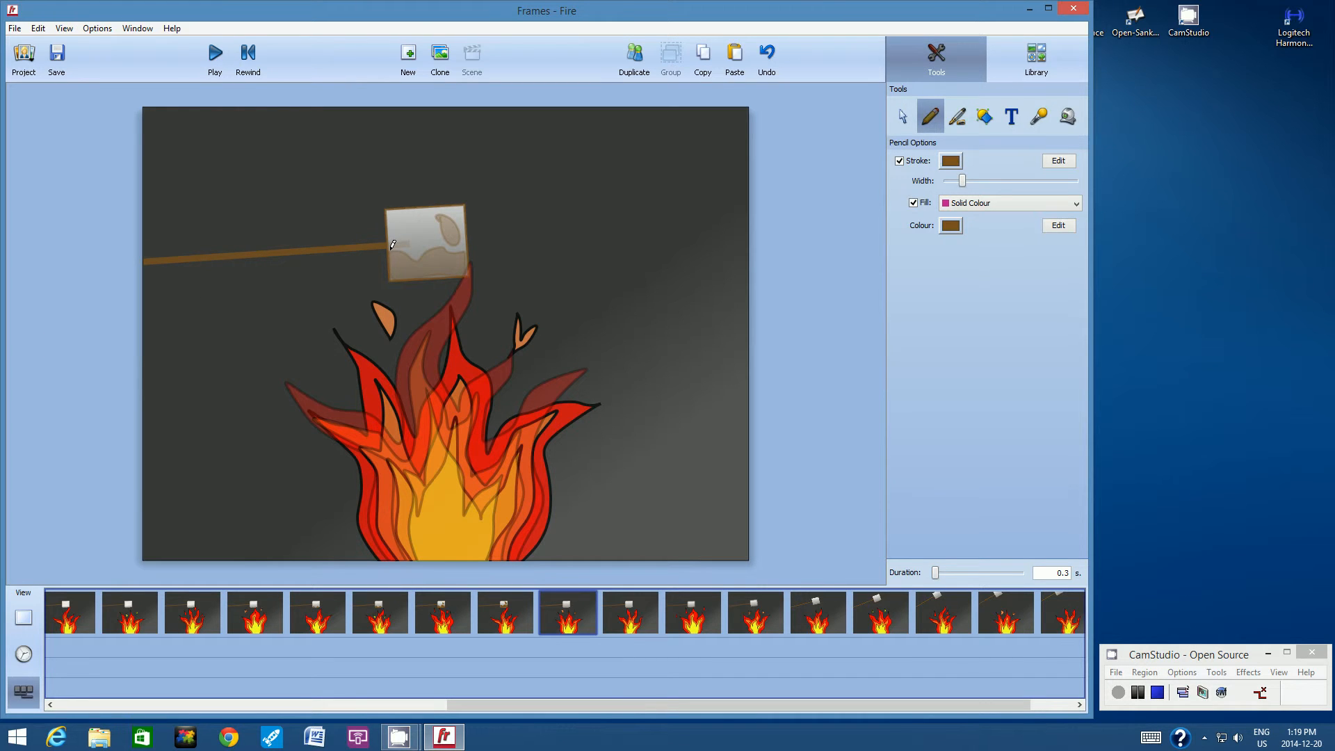
mouse_move(393, 245)
mouse_down()
mouse_move(421, 256)
mouse_move(449, 244)
mouse_move(443, 215)
mouse_move(457, 217)
mouse_move(468, 263)
mouse_move(401, 274)
mouse_move(393, 242)
mouse_up()
click(63, 29)
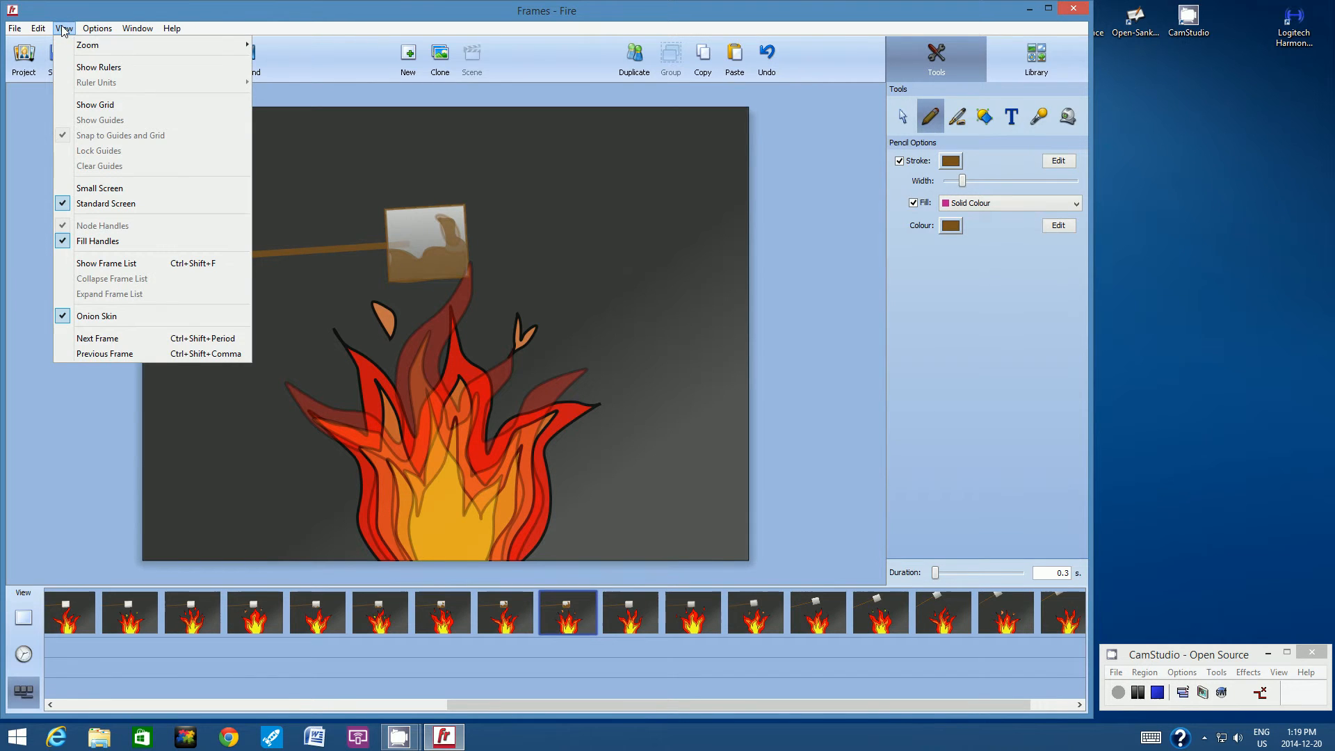
click(110, 316)
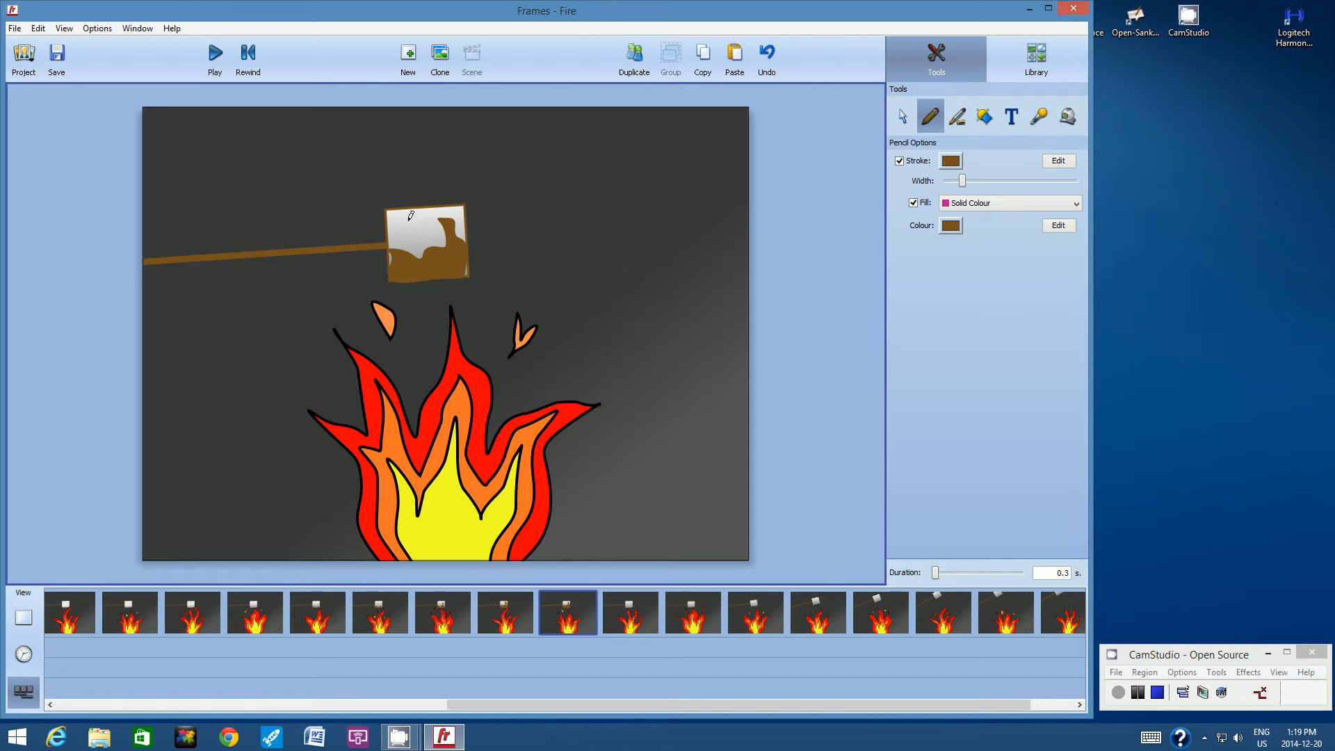
One frame further, trace with Onion Skin a brown area that fills the dips and rises slightly higher at the stick side, and turn it off.
click(653, 602)
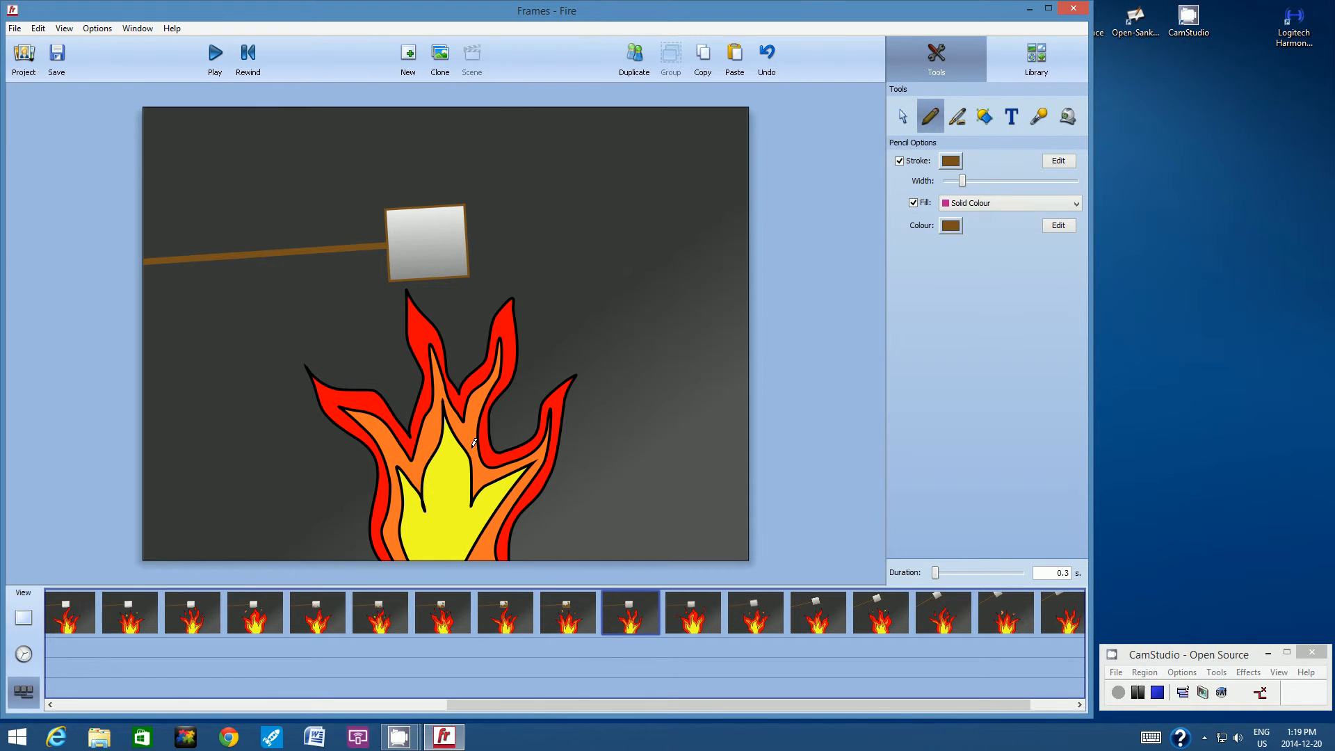
click(63, 27)
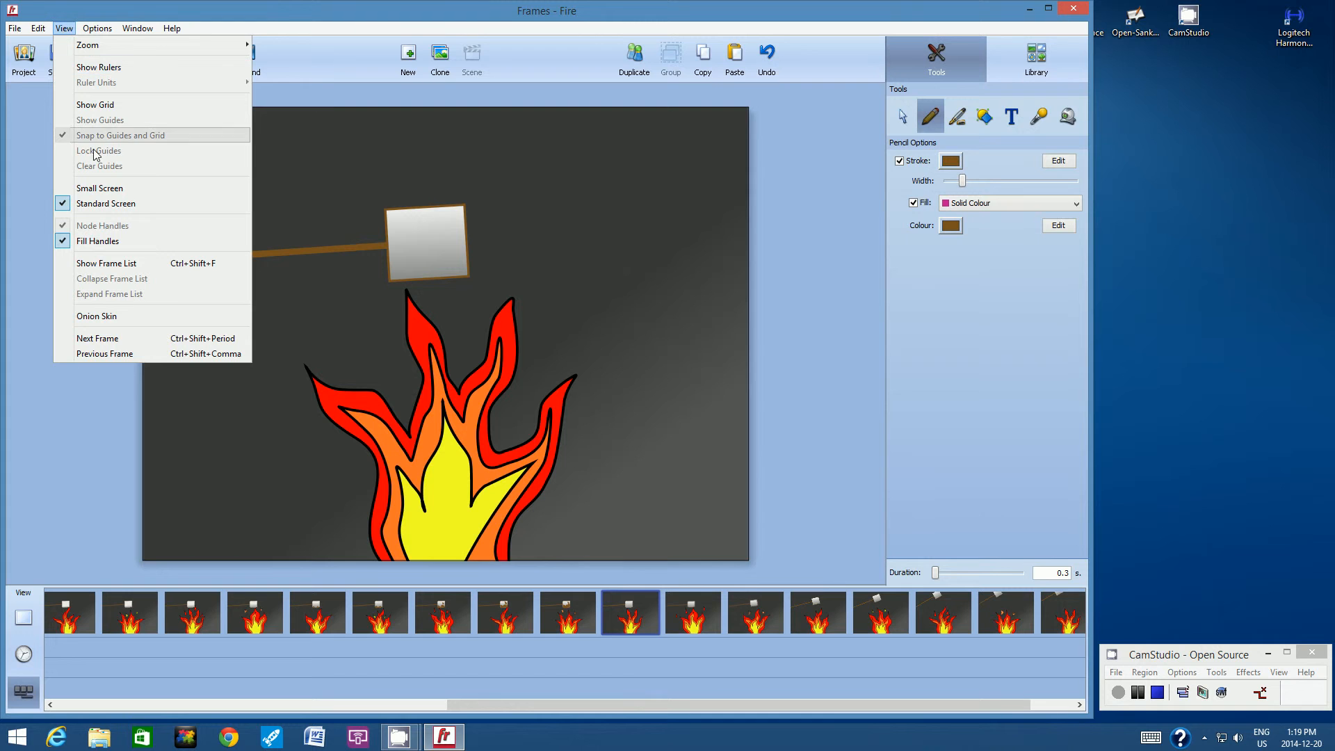
click(116, 317)
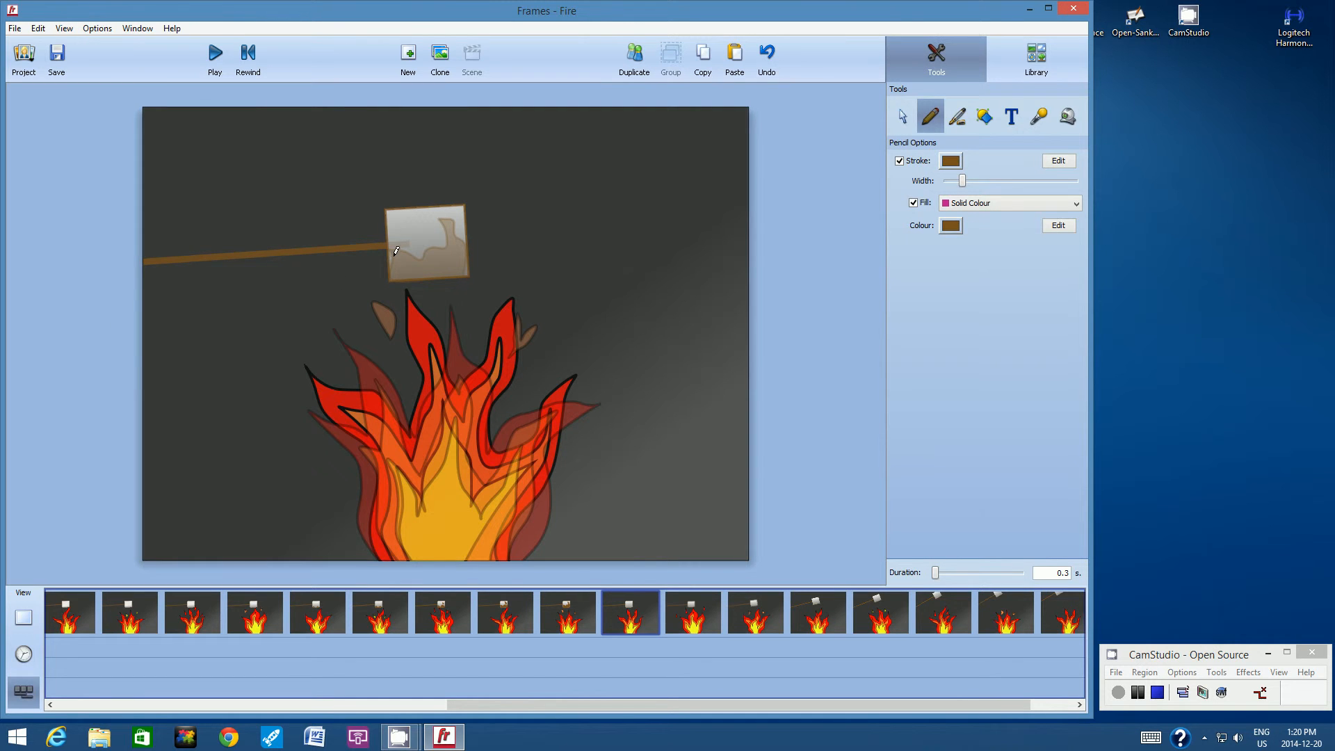
mouse_move(391, 242)
mouse_down()
mouse_move(427, 243)
mouse_move(452, 220)
mouse_move(467, 251)
mouse_up()
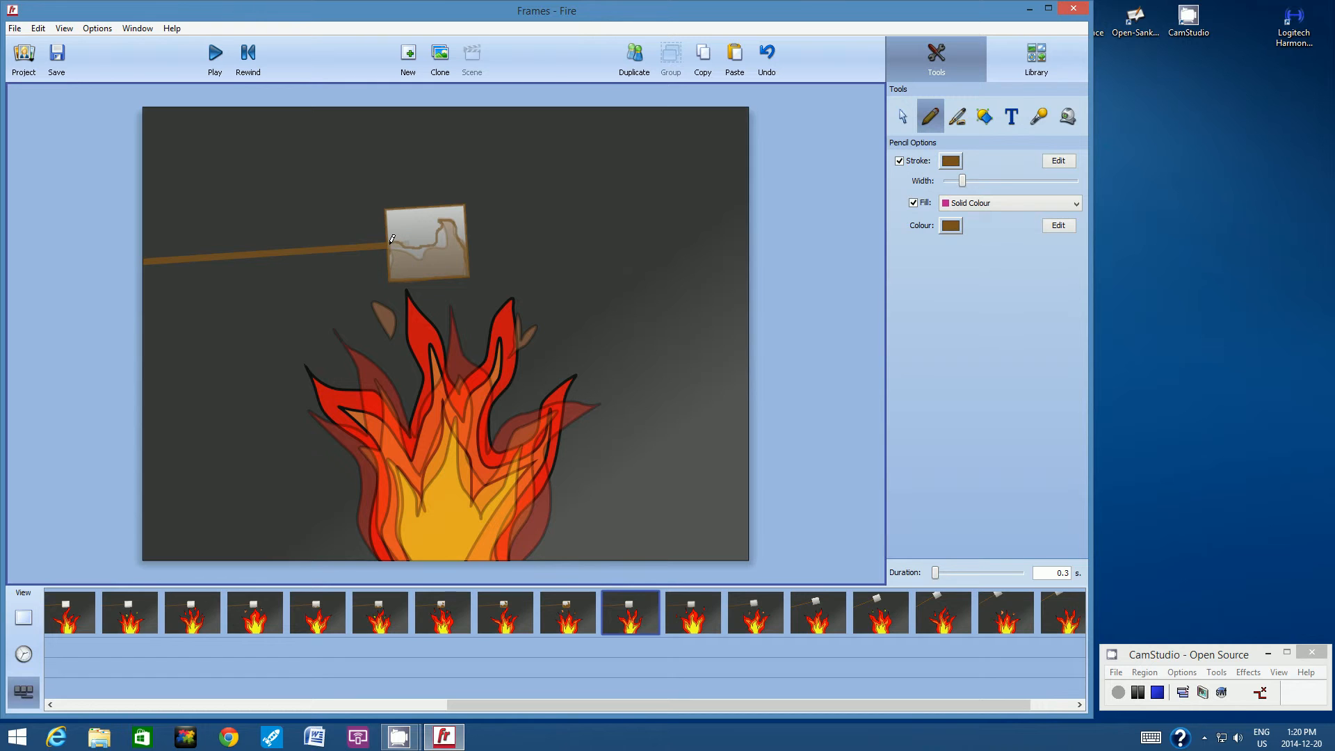
drag(392, 240, 392, 239)
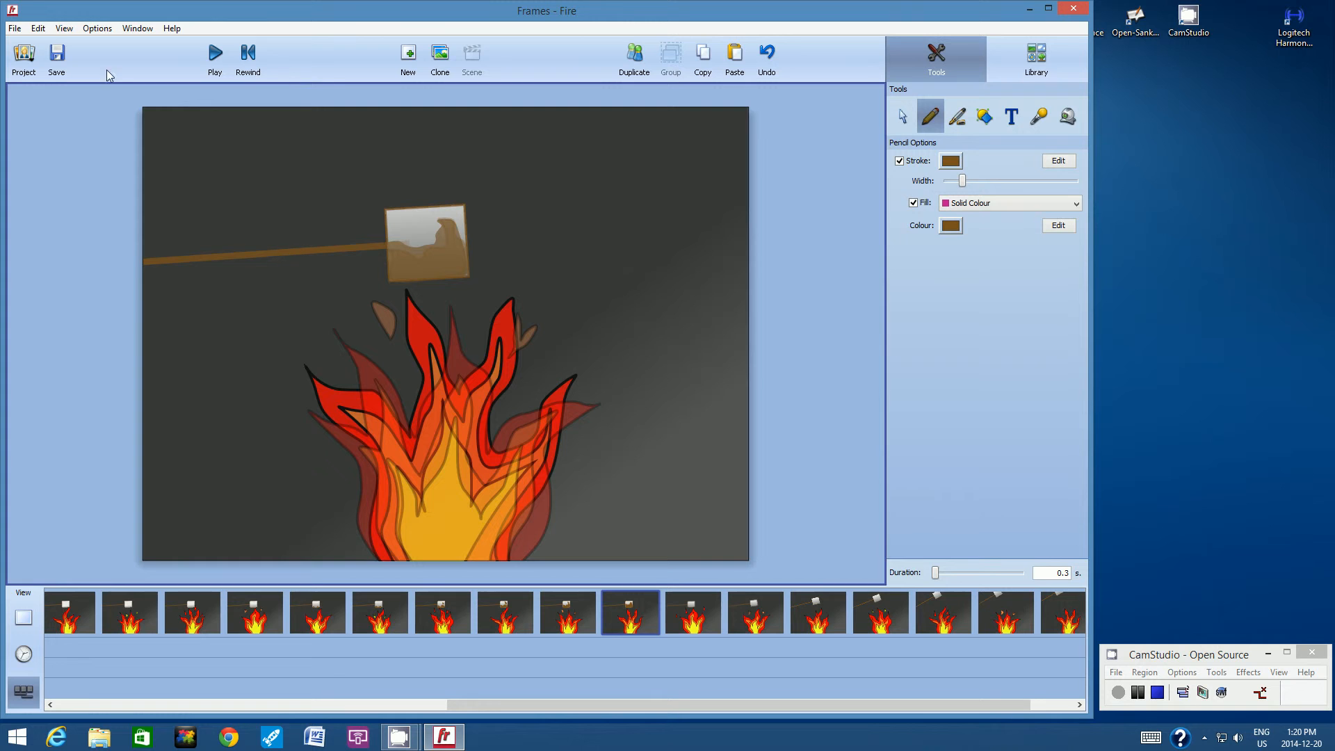
click(64, 28)
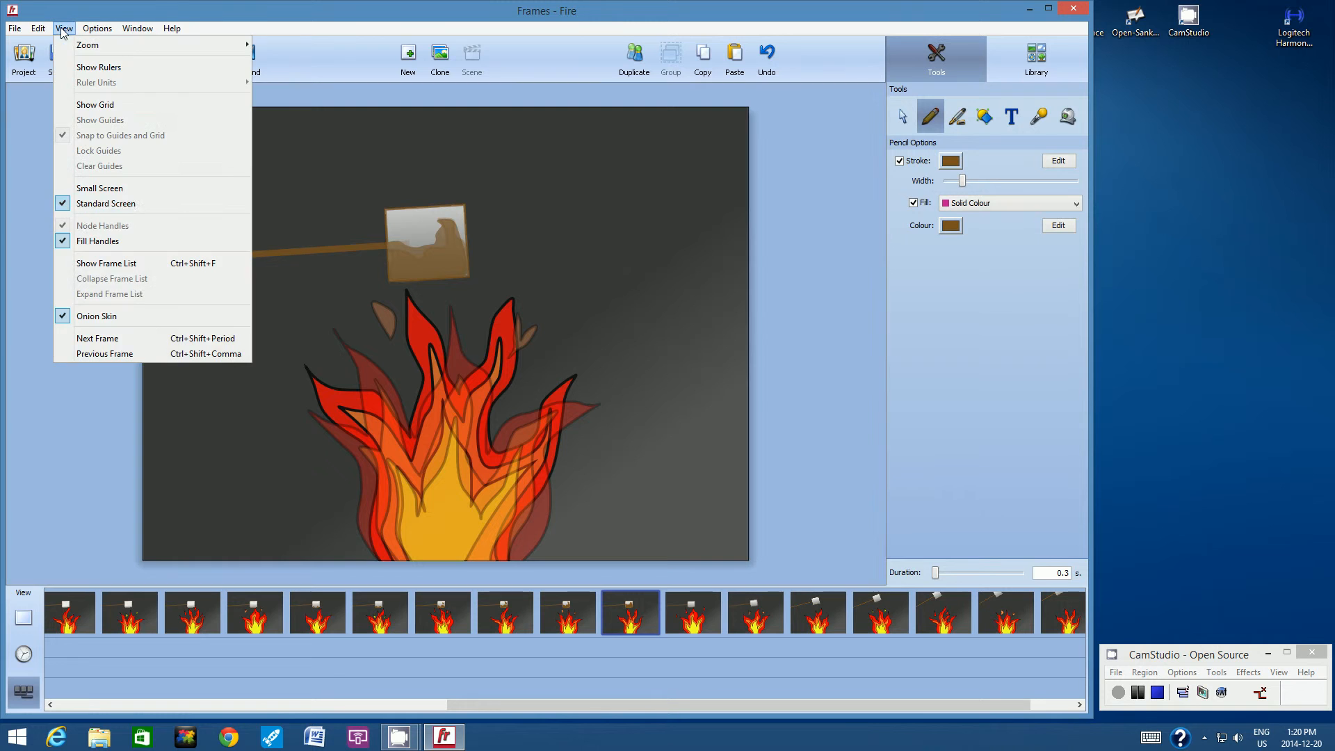
click(103, 317)
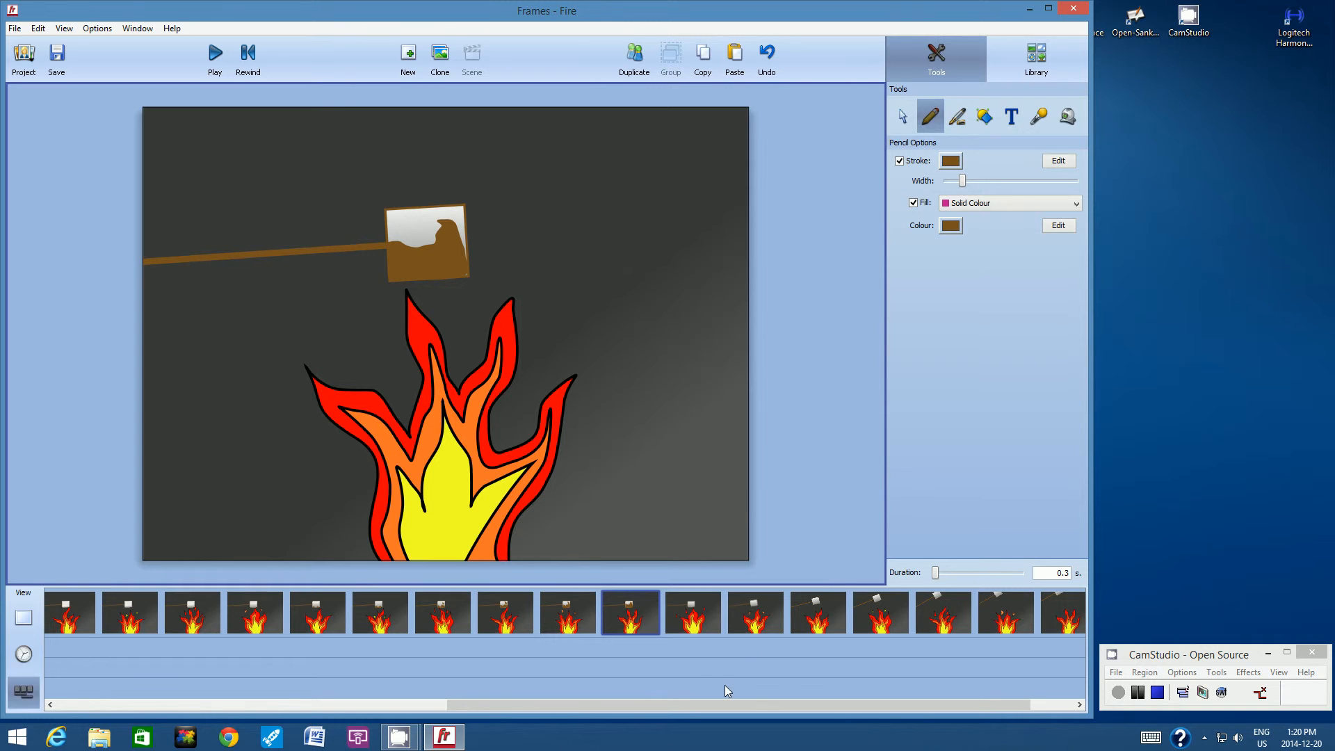
In the frame after that, use Onion Skin to draw a smoother, higher brown area over the marshmallow's lower two thirds, and turn it off.
click(714, 599)
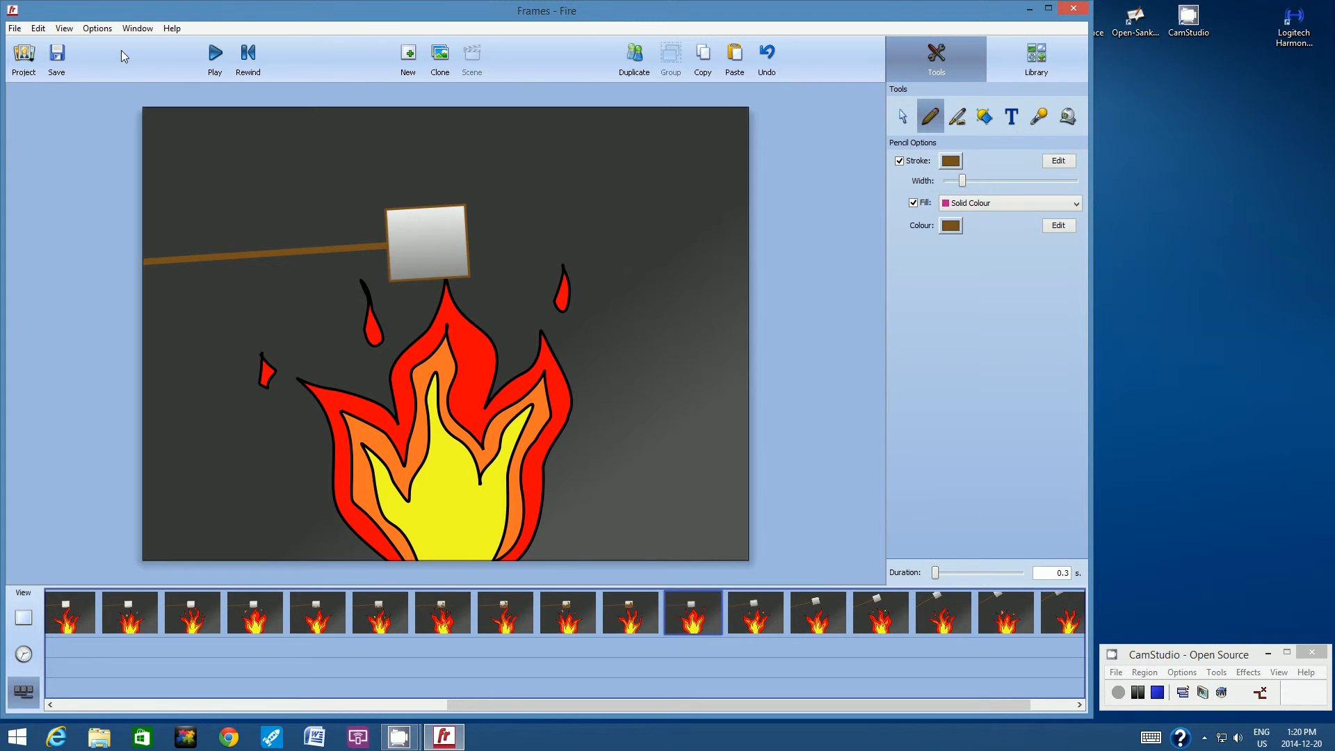
click(64, 31)
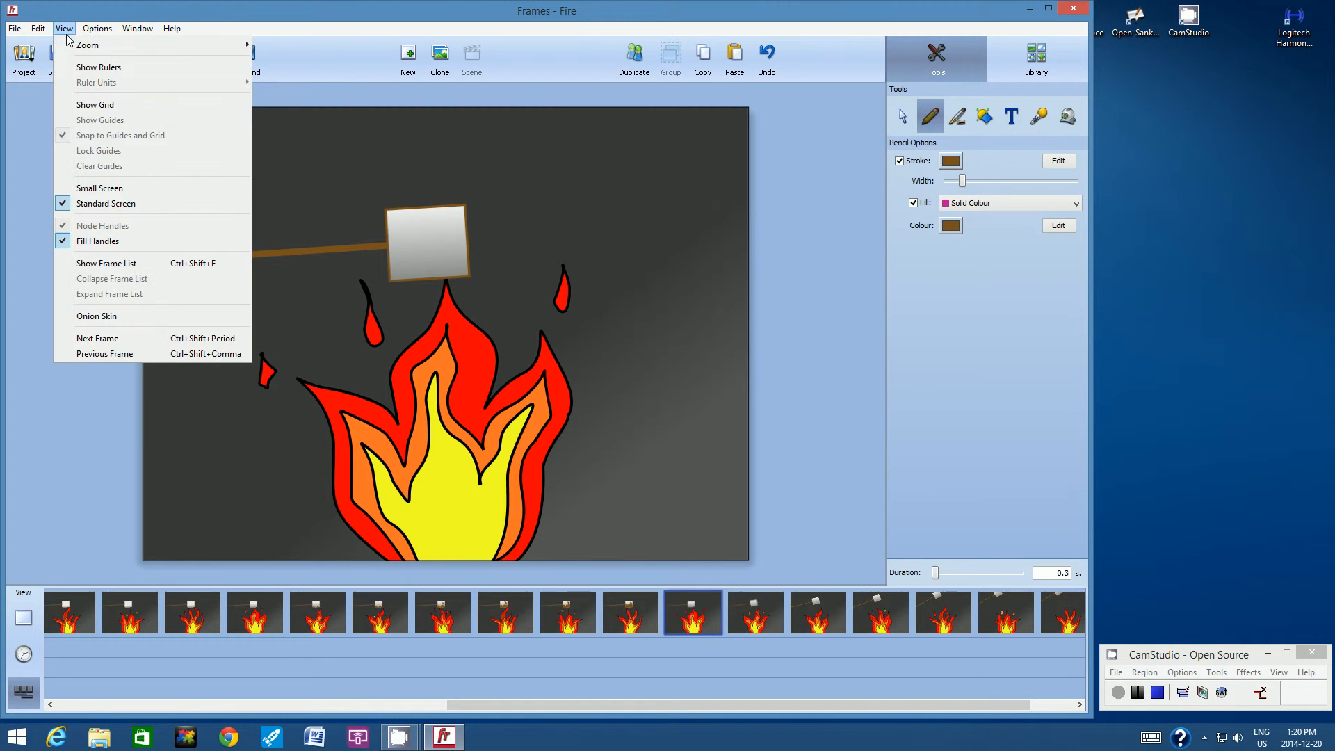
click(99, 319)
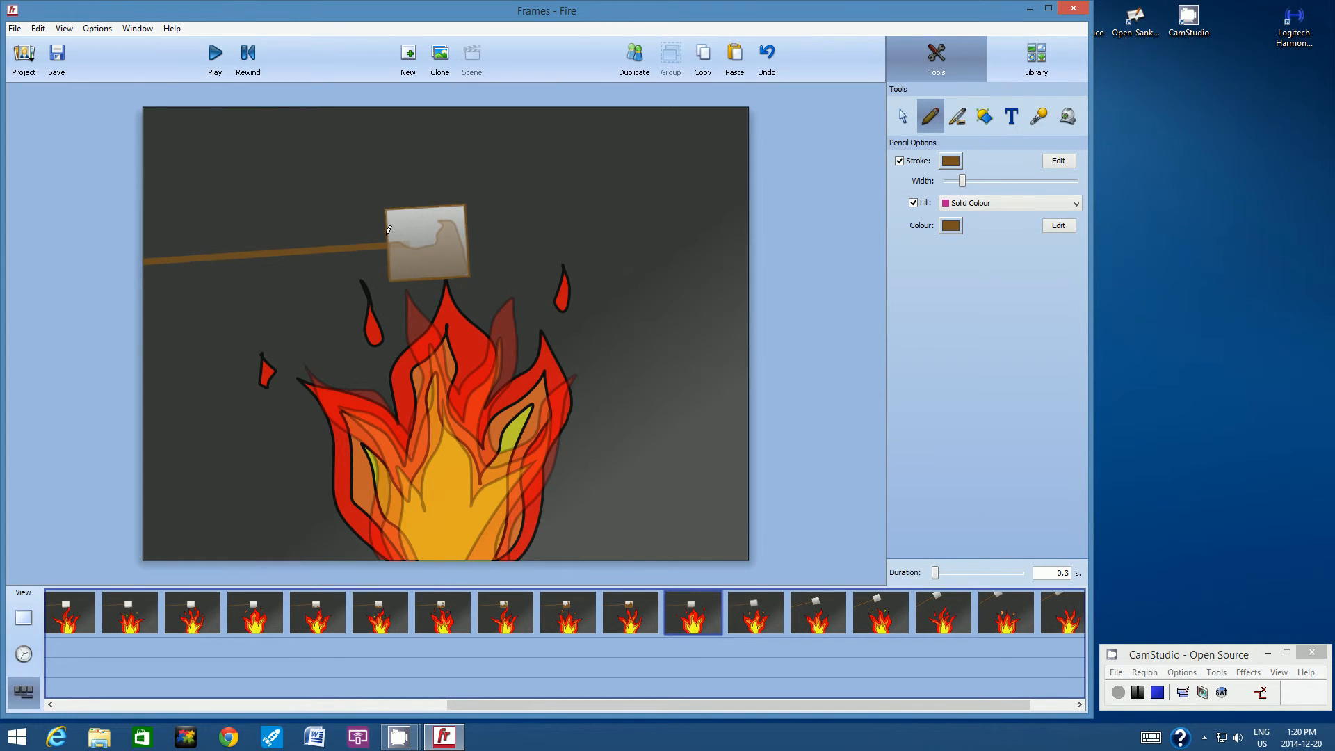
mouse_move(387, 234)
mouse_down()
mouse_move(424, 239)
mouse_move(463, 221)
mouse_move(465, 279)
mouse_move(399, 275)
mouse_move(394, 230)
mouse_up()
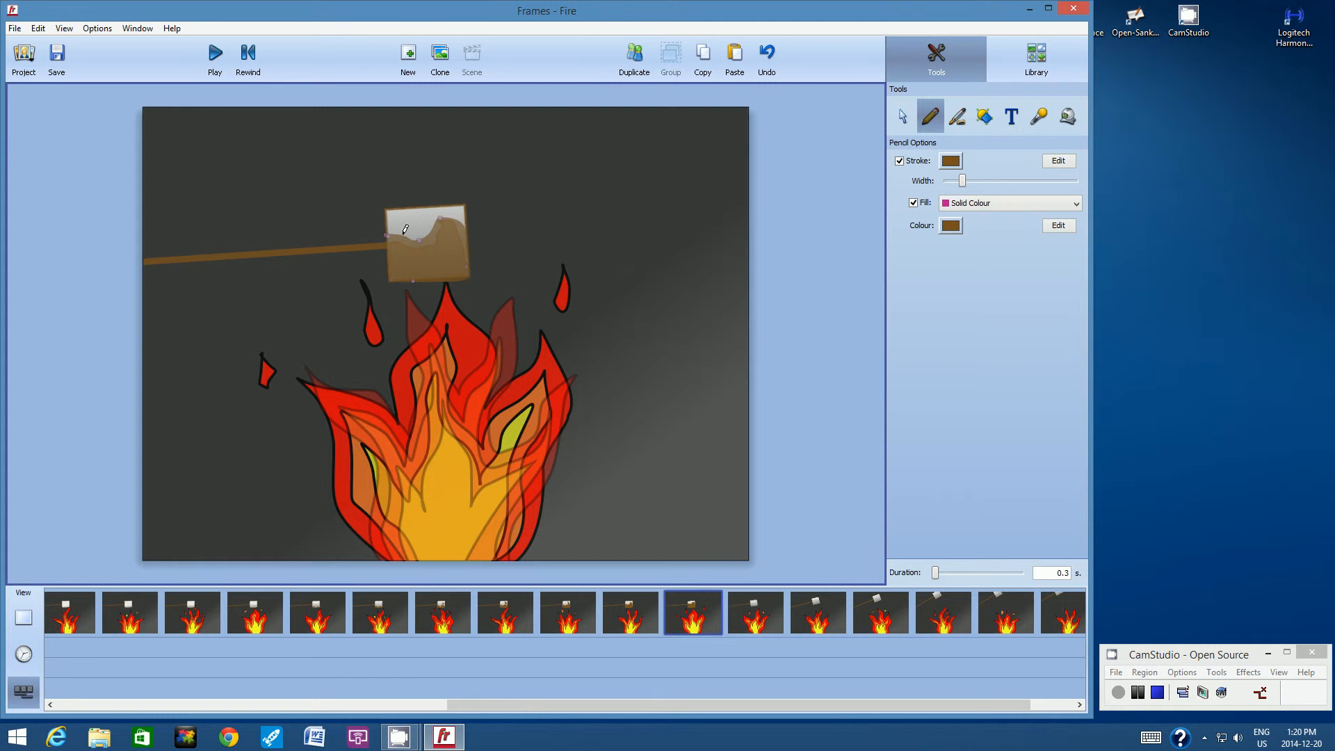
click(64, 27)
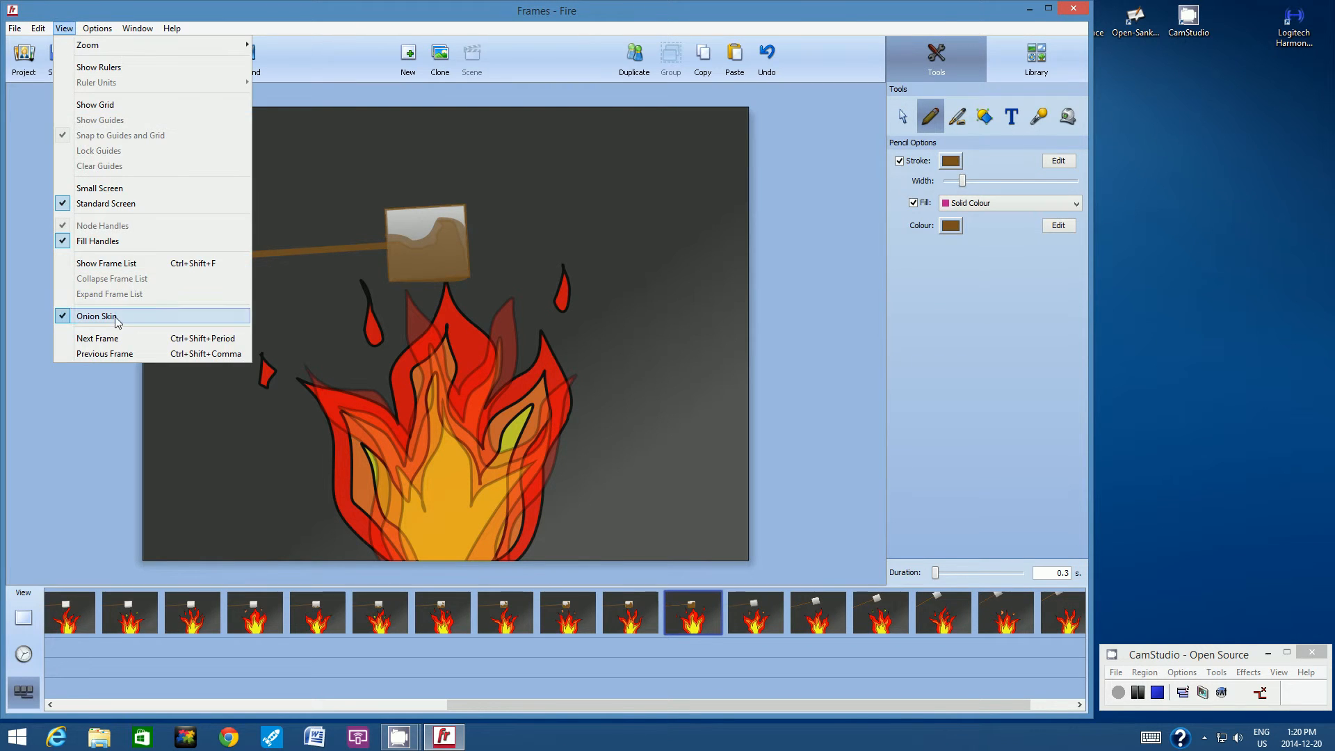
click(70, 316)
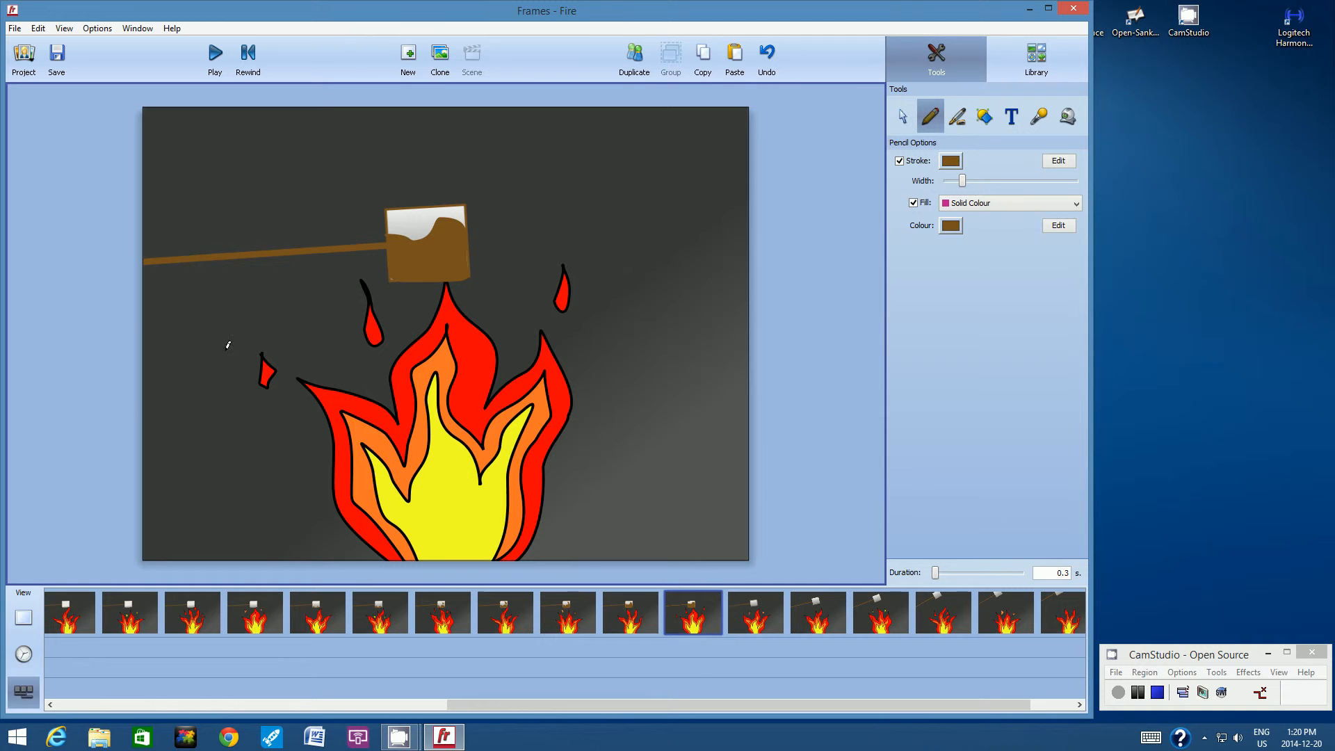
Compare the first slightly raised marshmallow frame with the previous one using Onion Skin, turn it off, and draw a wavy brown area below its top edge.
click(756, 612)
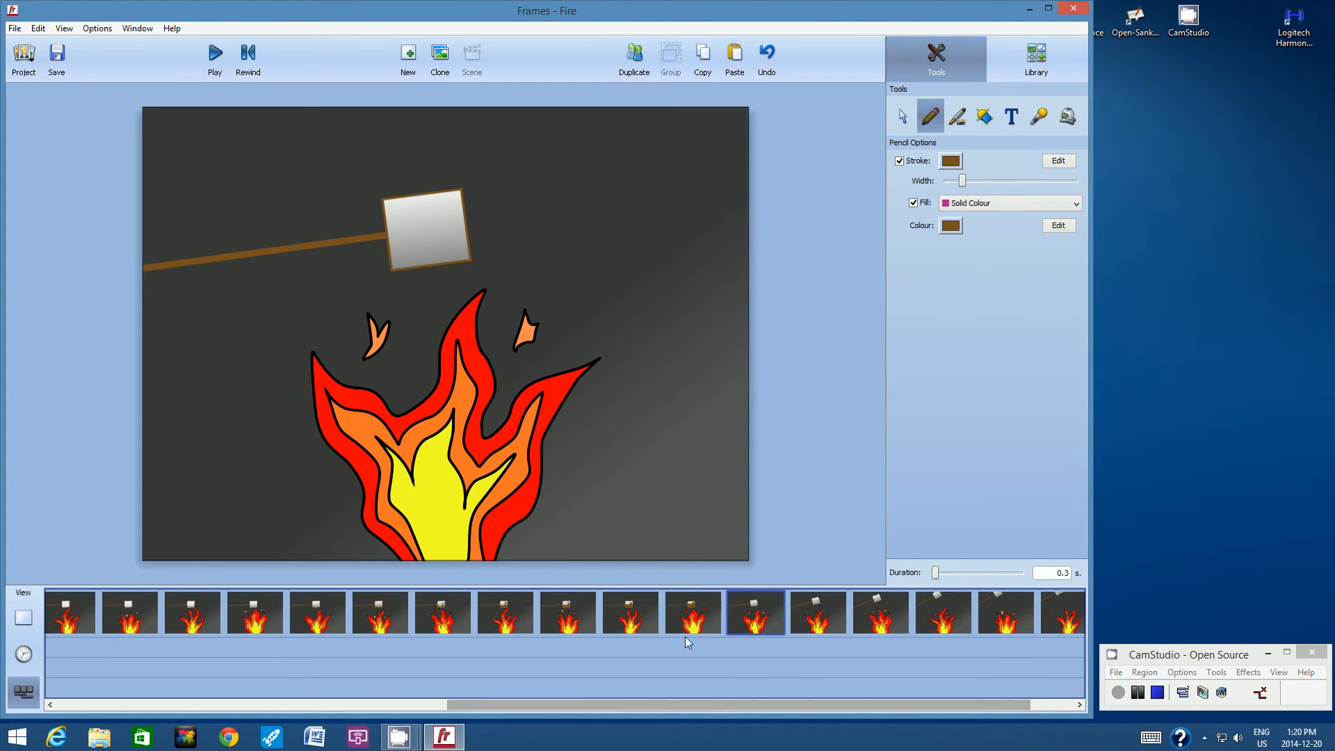
click(703, 607)
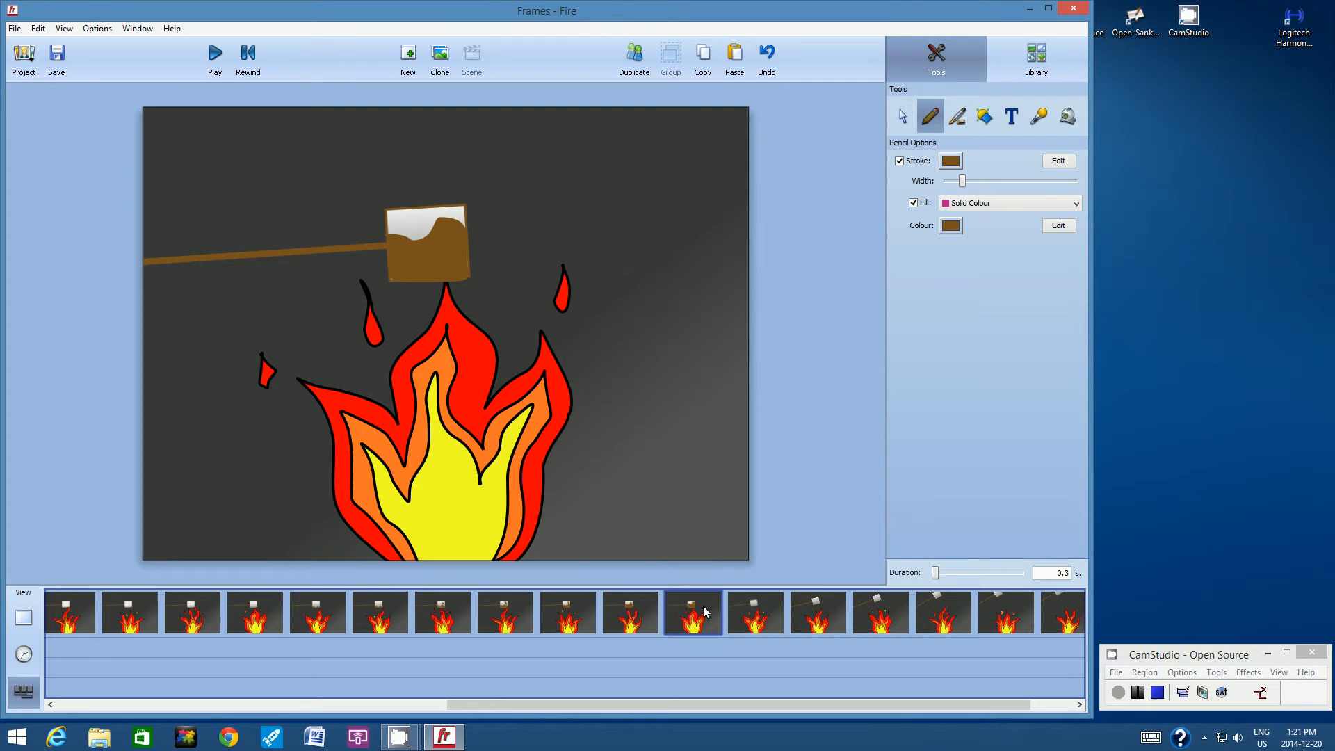
click(758, 601)
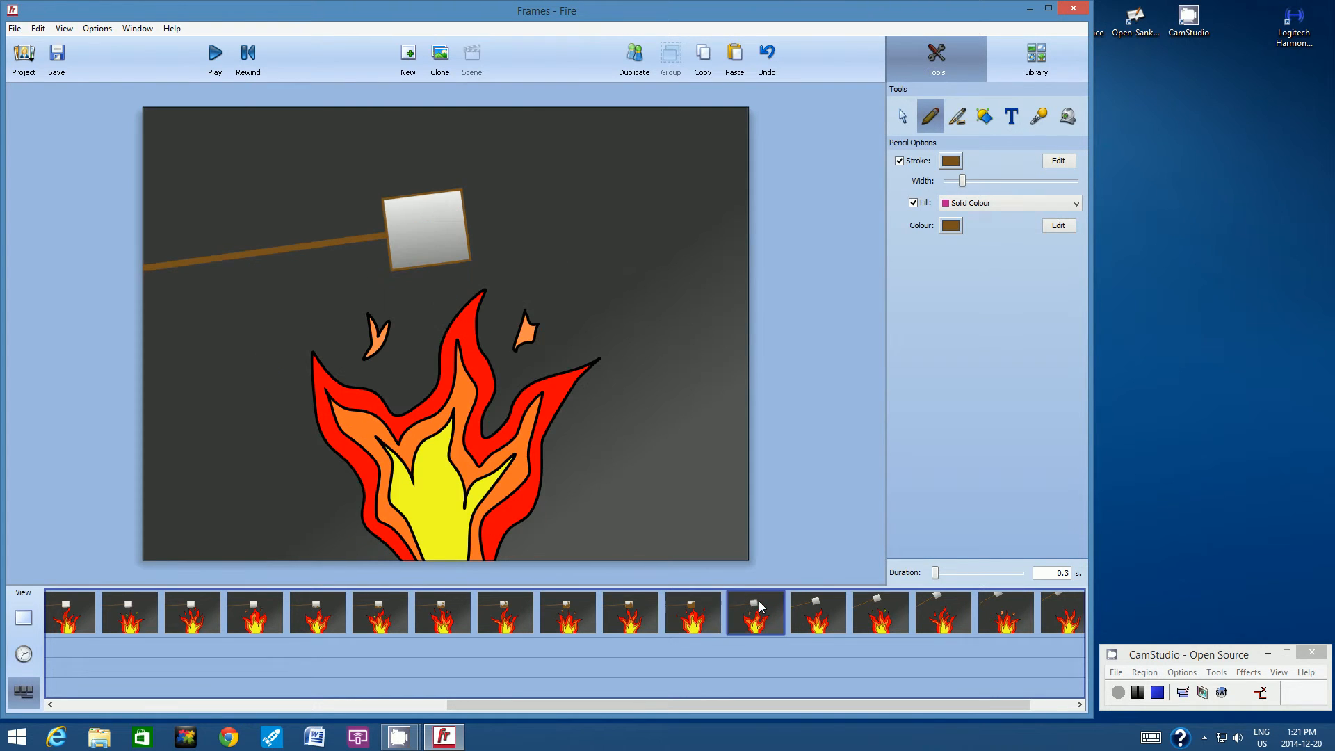
click(64, 28)
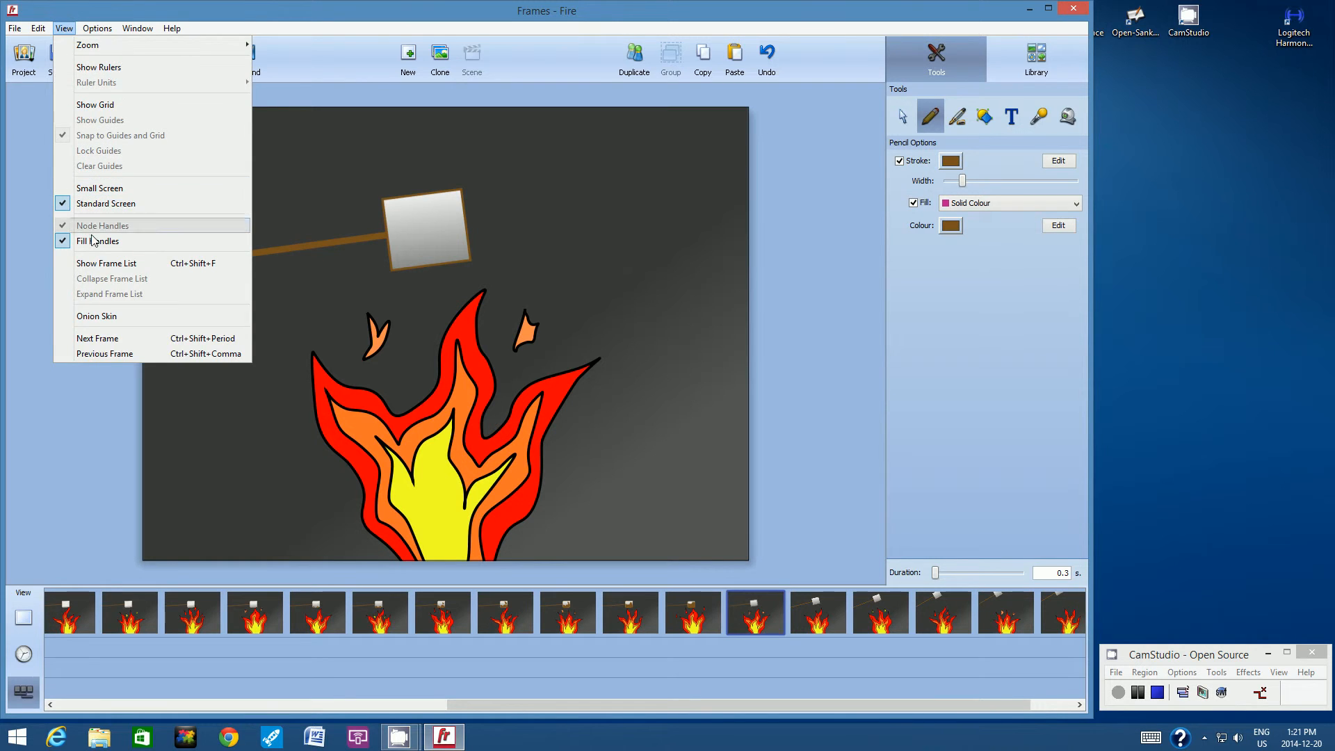
click(82, 316)
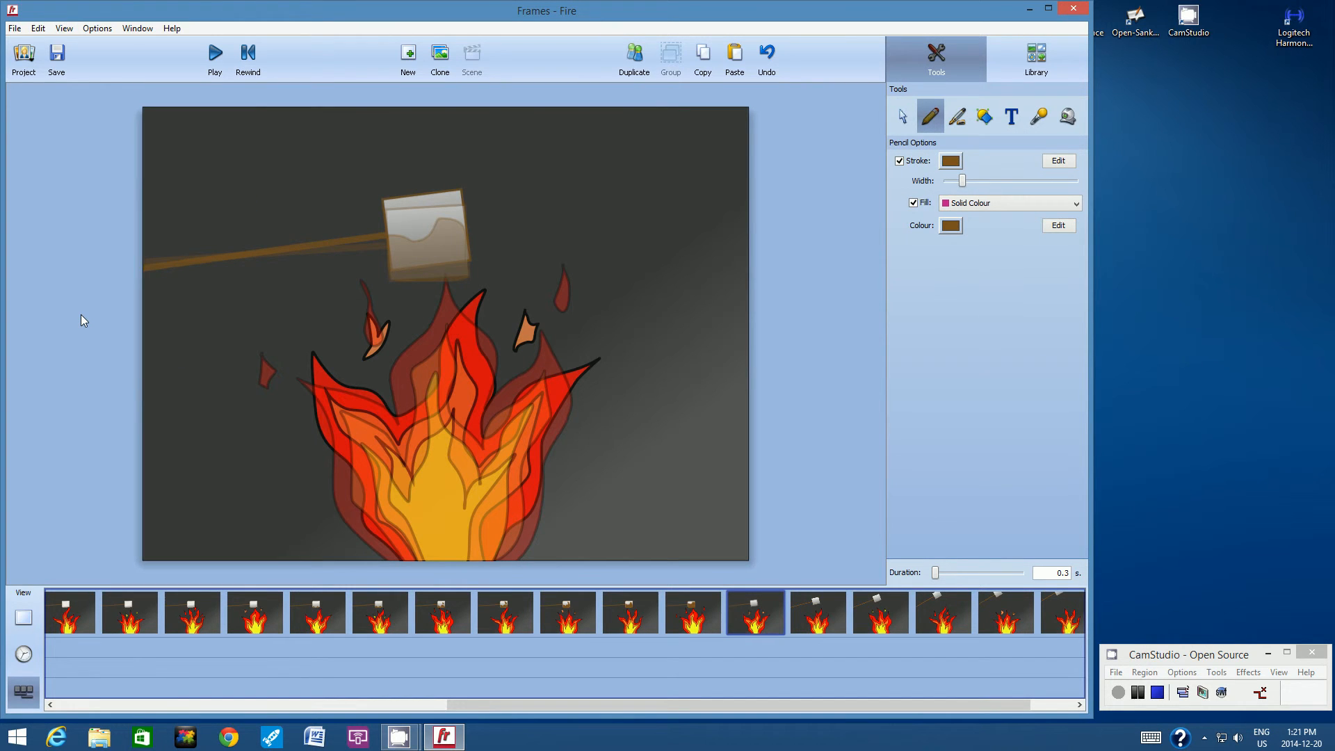
click(65, 31)
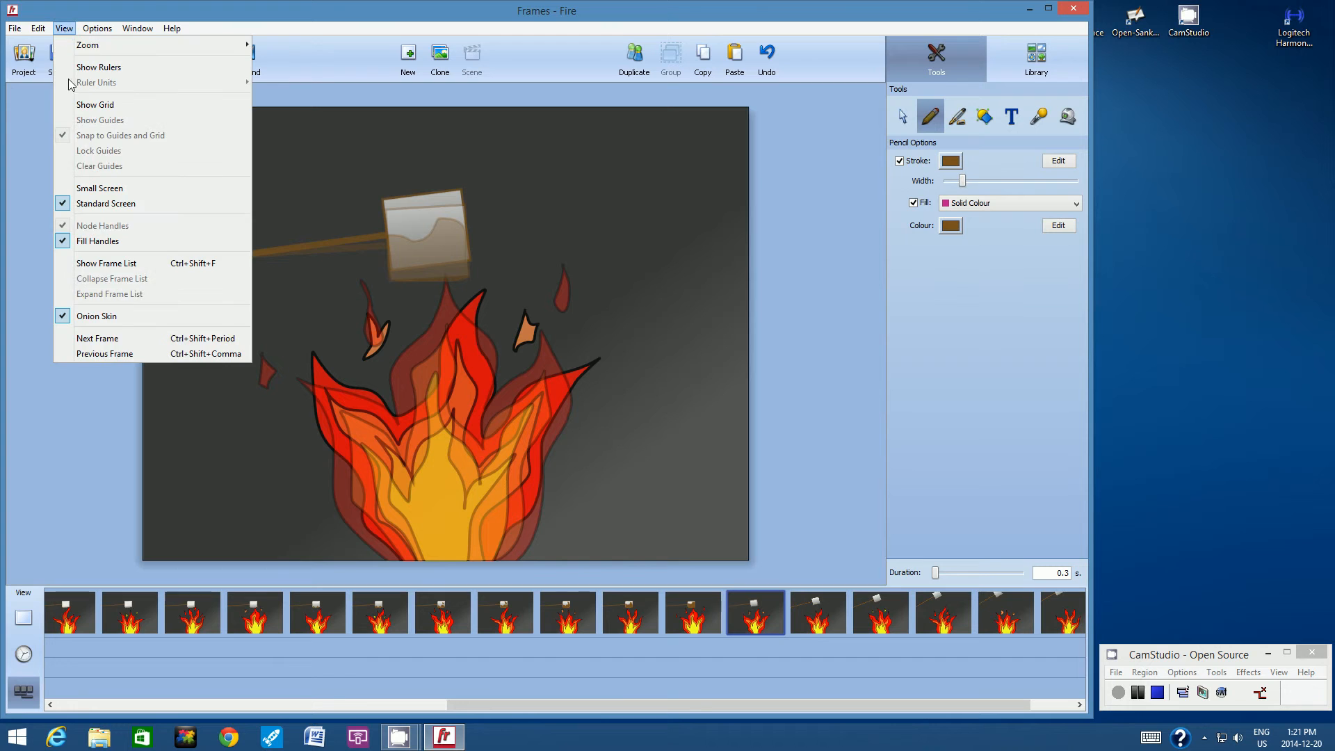
click(106, 316)
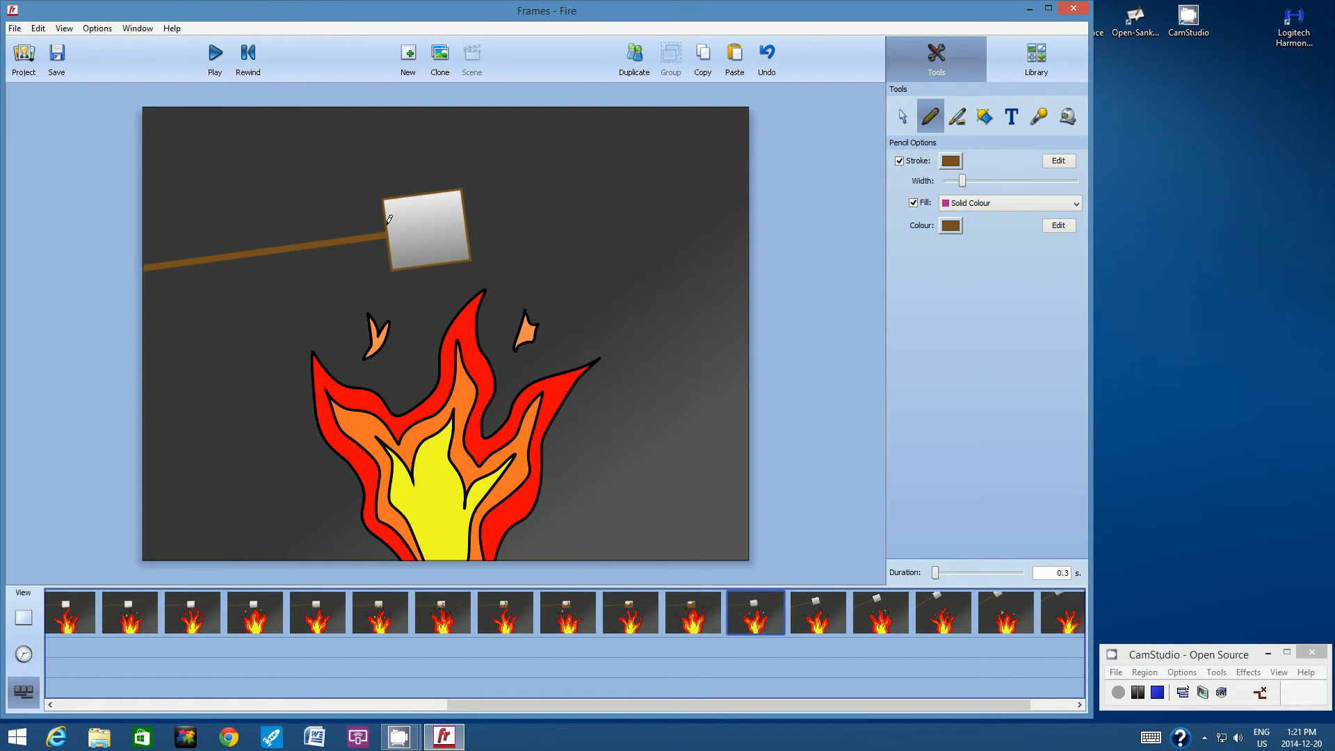
mouse_move(386, 224)
mouse_down()
mouse_move(389, 268)
mouse_move(471, 253)
mouse_move(461, 210)
mouse_move(386, 224)
mouse_up()
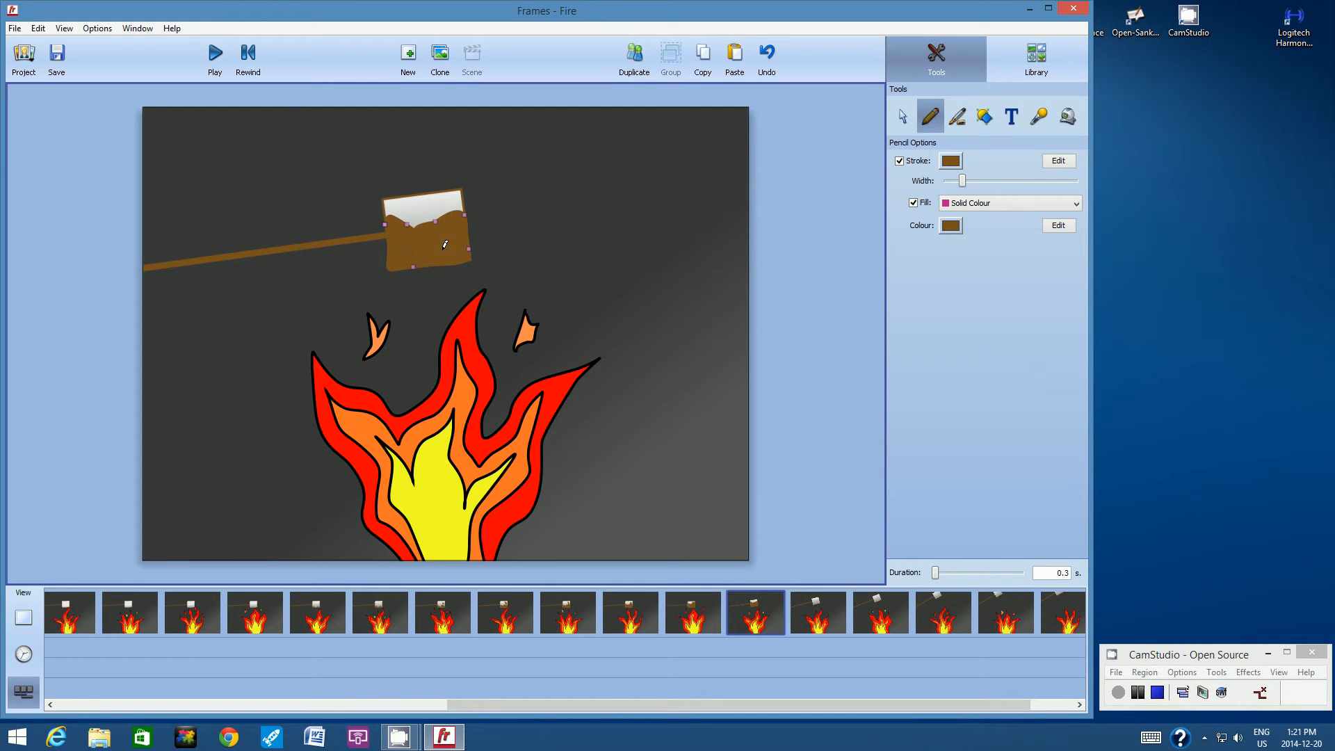
In the next two frames of the rising, tilting marshmallow, draw a wavy brown area leaving only a pale strip along its top edge.
click(811, 612)
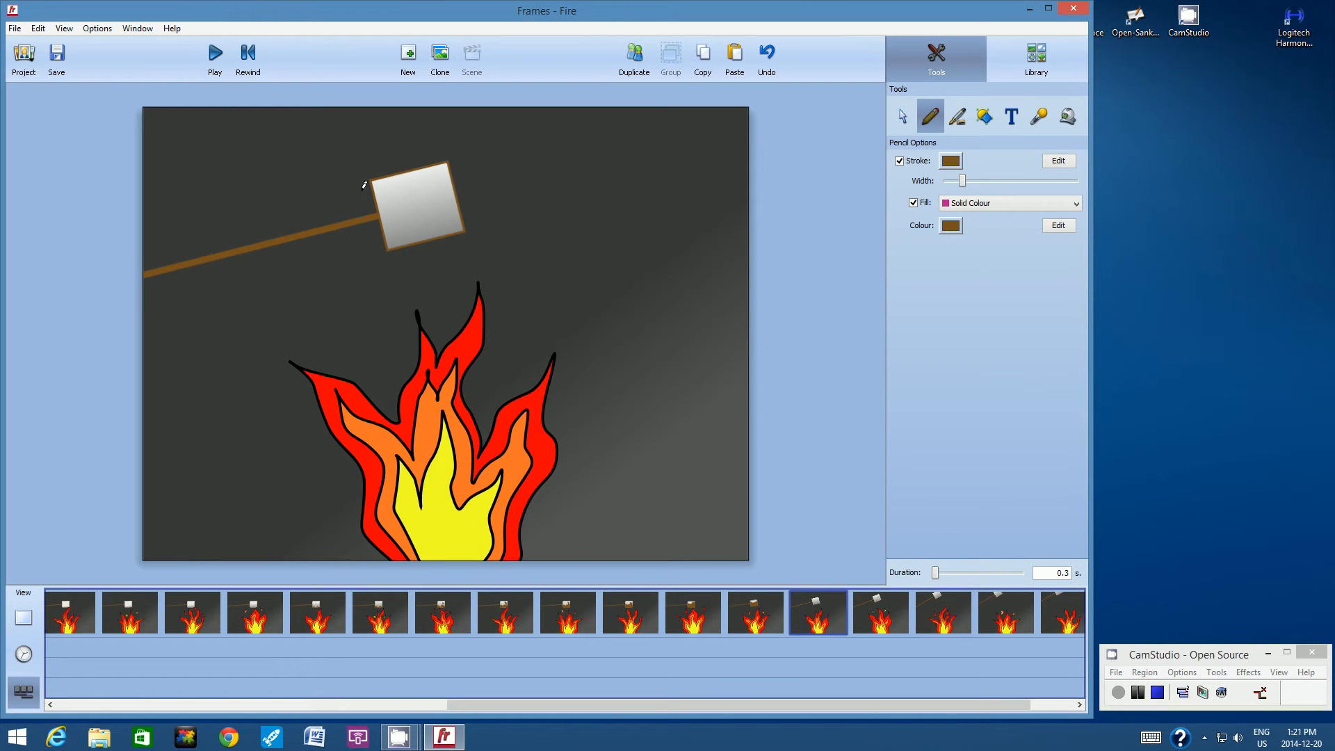
mouse_move(377, 200)
mouse_down()
mouse_move(391, 243)
mouse_move(461, 219)
mouse_move(457, 184)
mouse_move(376, 200)
mouse_up()
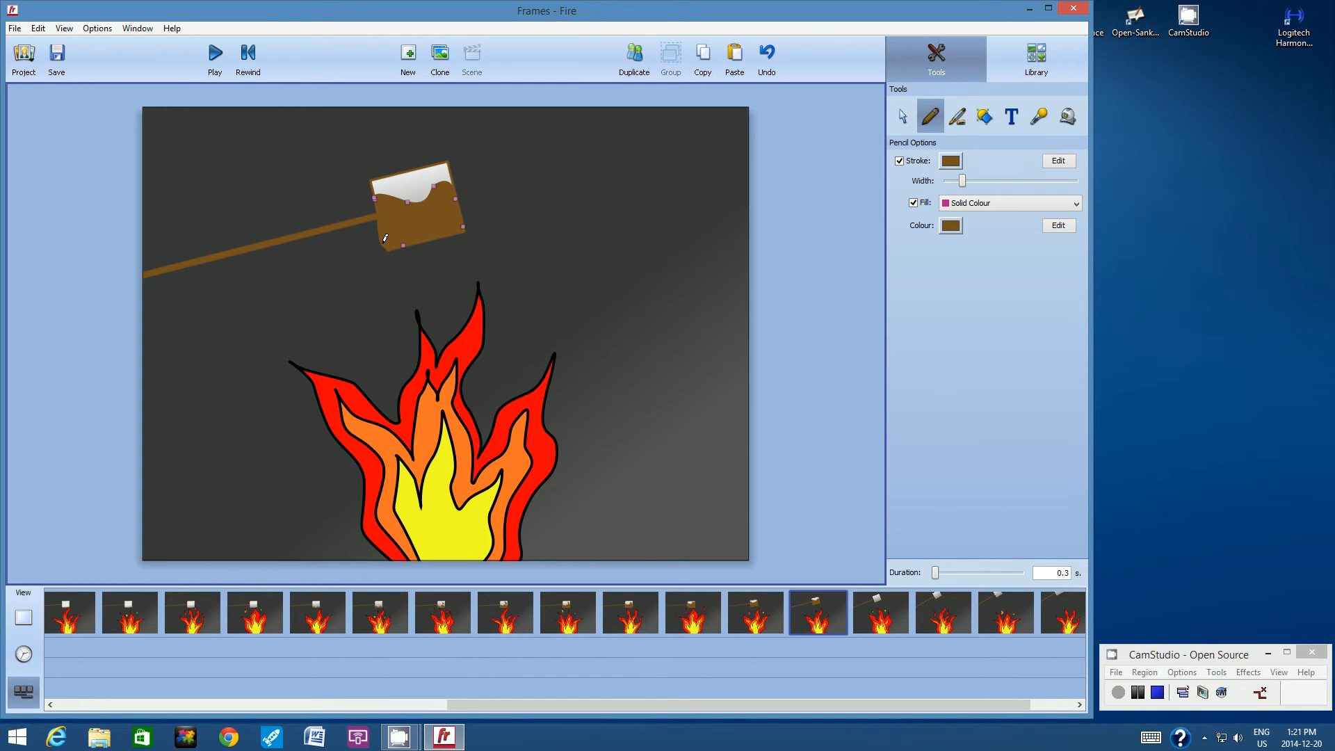
click(895, 600)
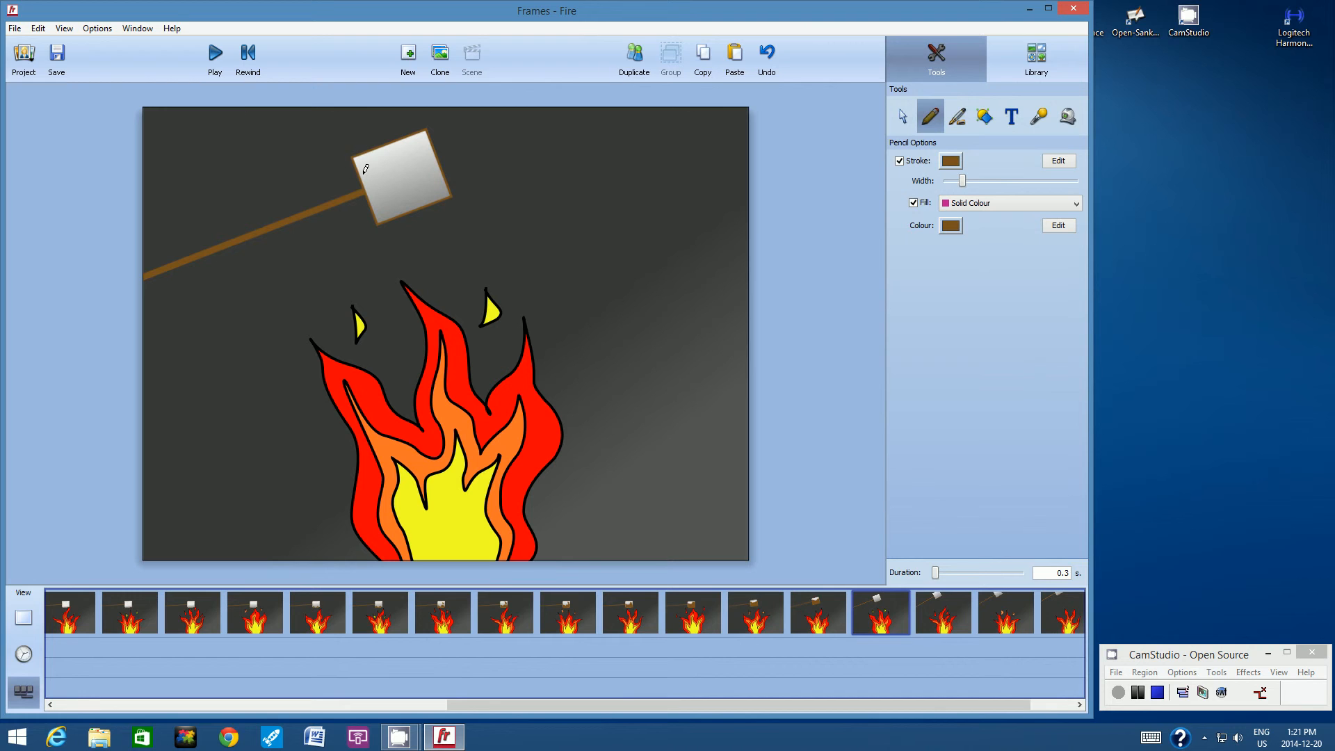
mouse_move(361, 173)
mouse_down()
mouse_move(377, 217)
mouse_move(451, 190)
mouse_move(438, 148)
mouse_move(363, 174)
mouse_up()
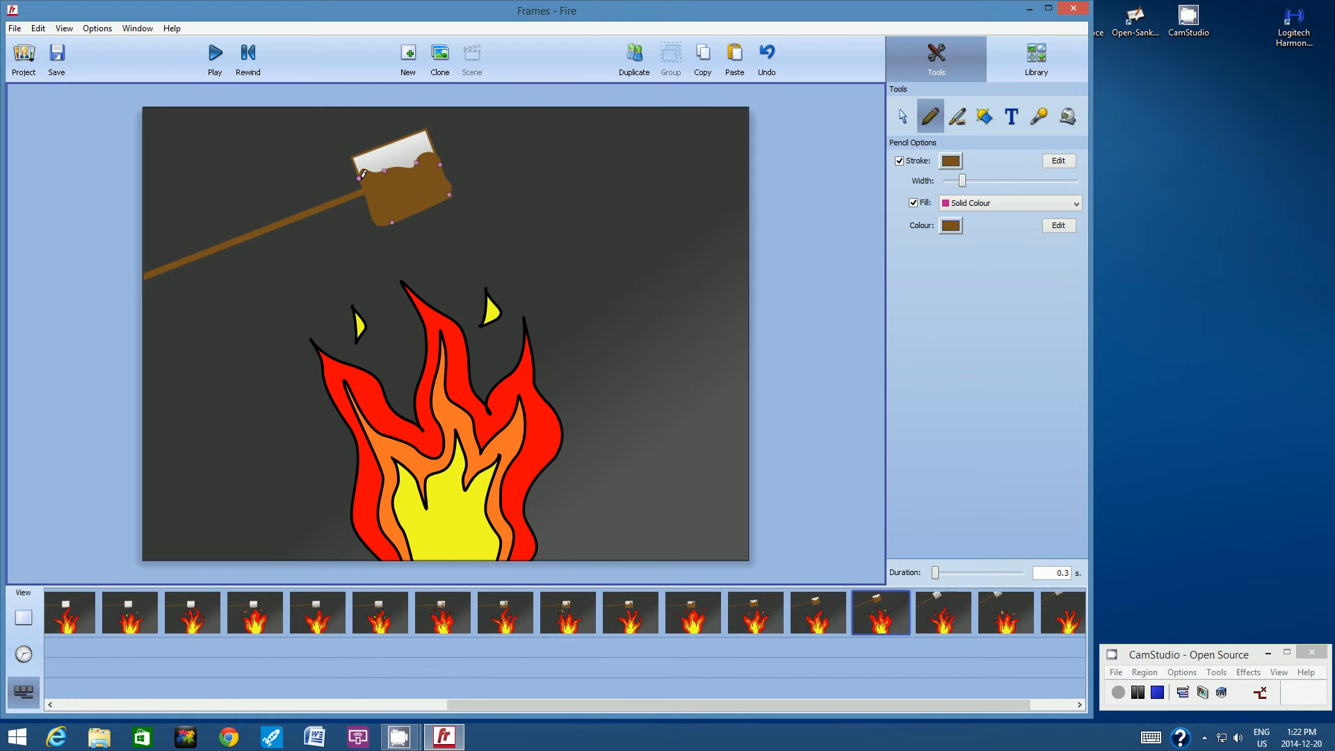
In the three frames where the marshmallow leaves the top of the canvas, draw the brown toasted area over its visible part.
click(939, 611)
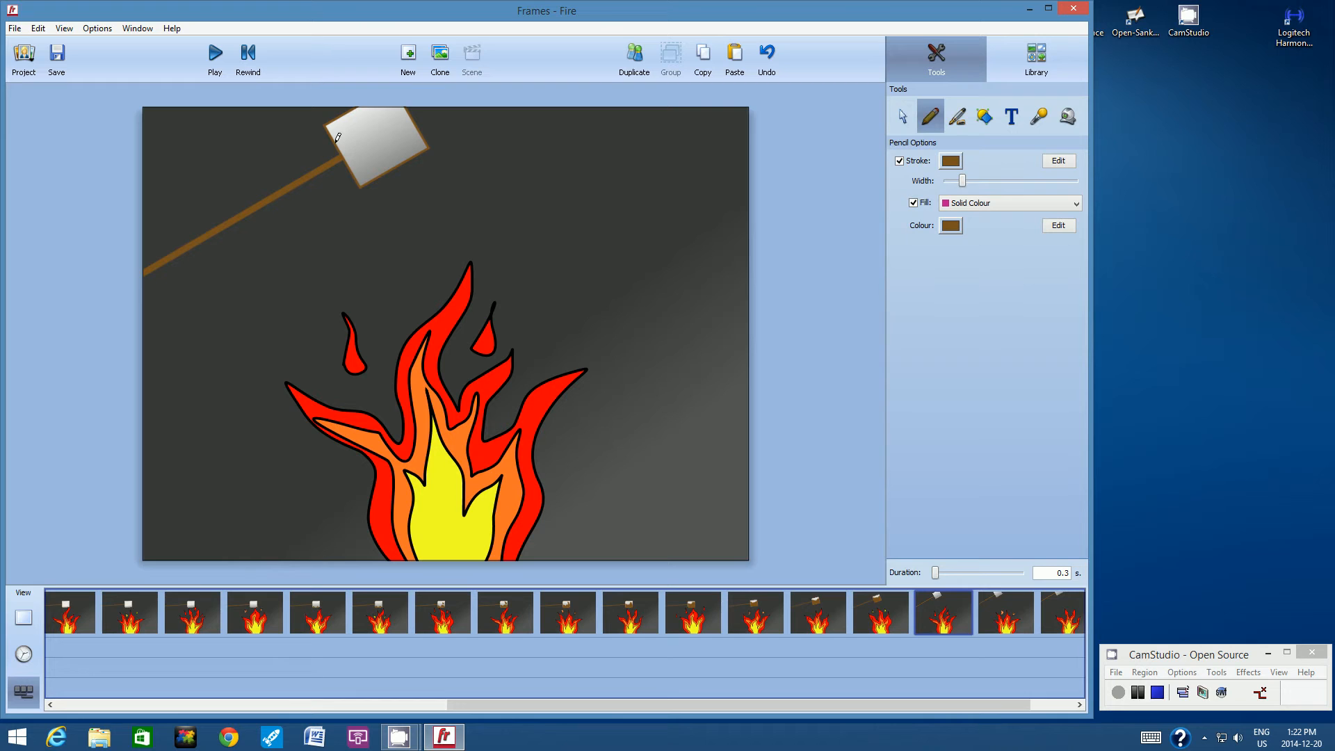
mouse_move(338, 138)
mouse_down()
mouse_move(361, 182)
mouse_move(427, 135)
mouse_move(406, 108)
mouse_move(341, 134)
mouse_move(332, 143)
mouse_move(356, 170)
mouse_up()
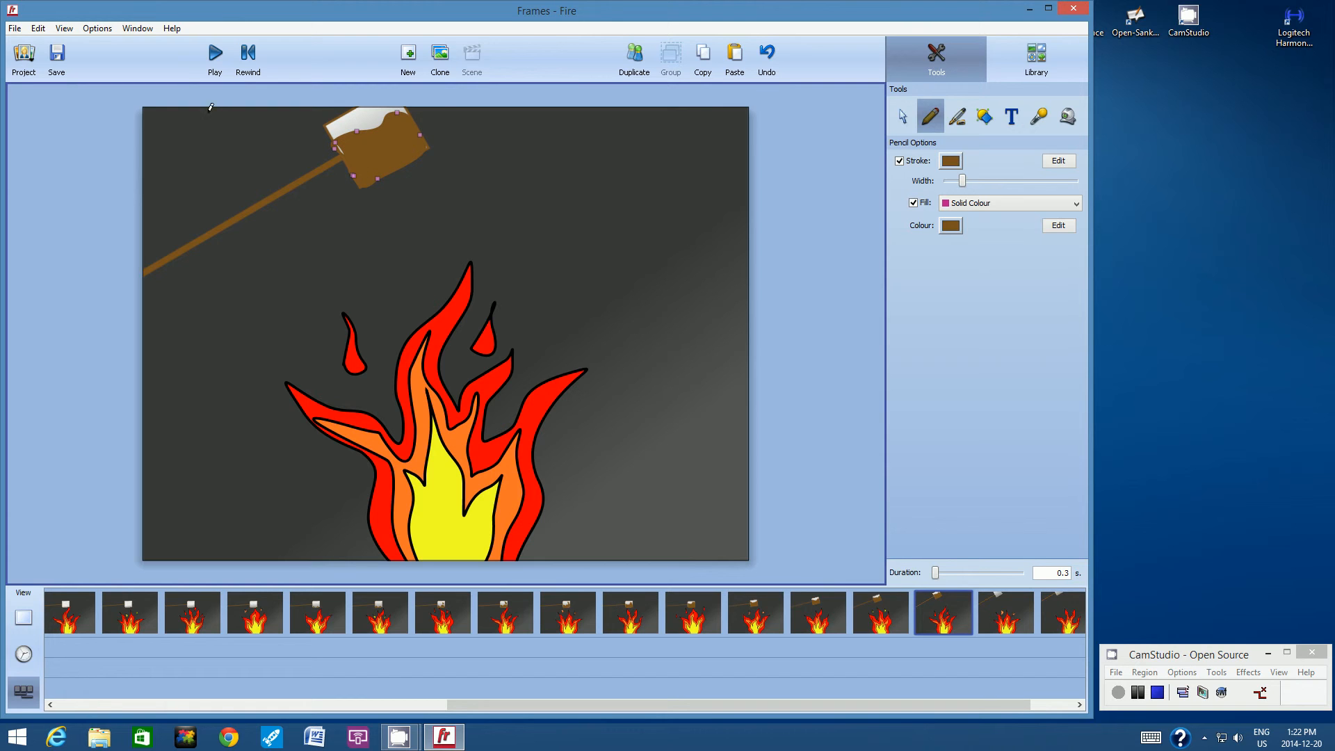
click(1000, 615)
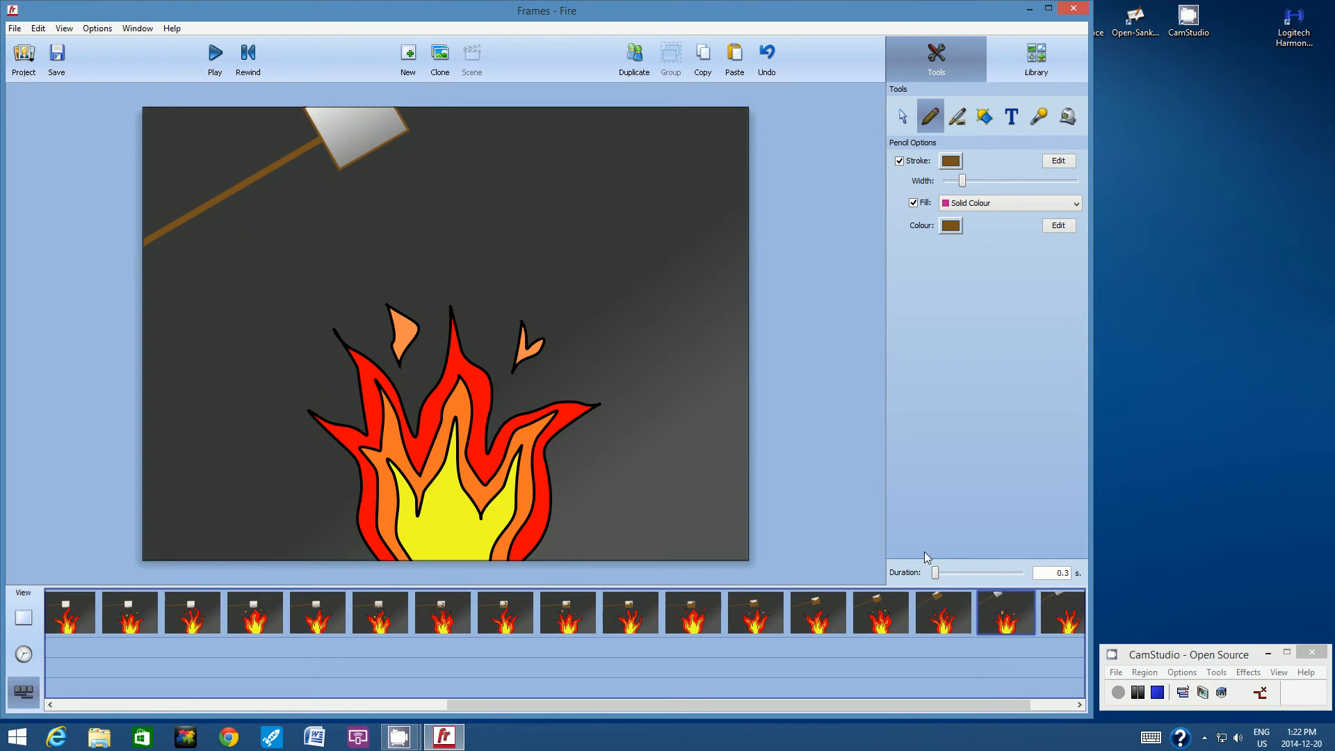
mouse_move(317, 118)
mouse_down()
mouse_move(342, 163)
mouse_move(406, 128)
mouse_move(388, 96)
mouse_move(320, 105)
mouse_move(311, 118)
mouse_move(334, 142)
mouse_up()
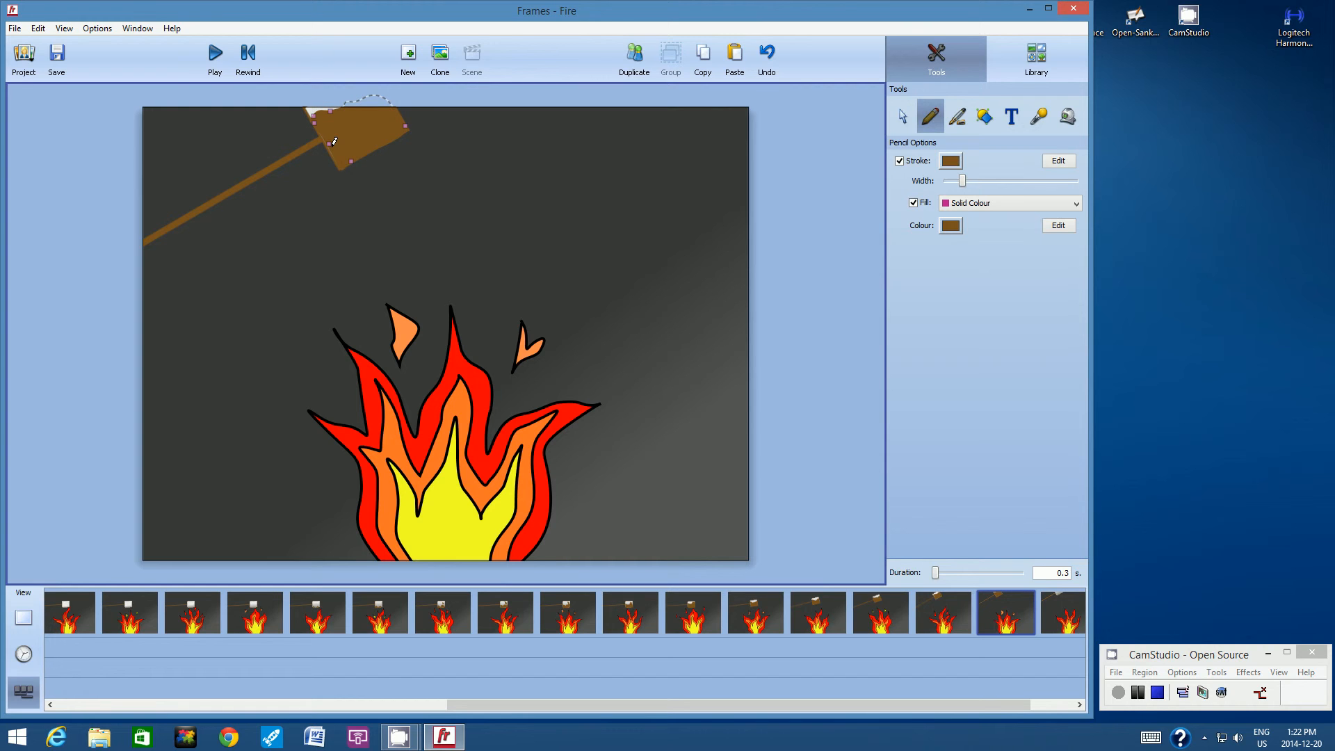
click(1057, 611)
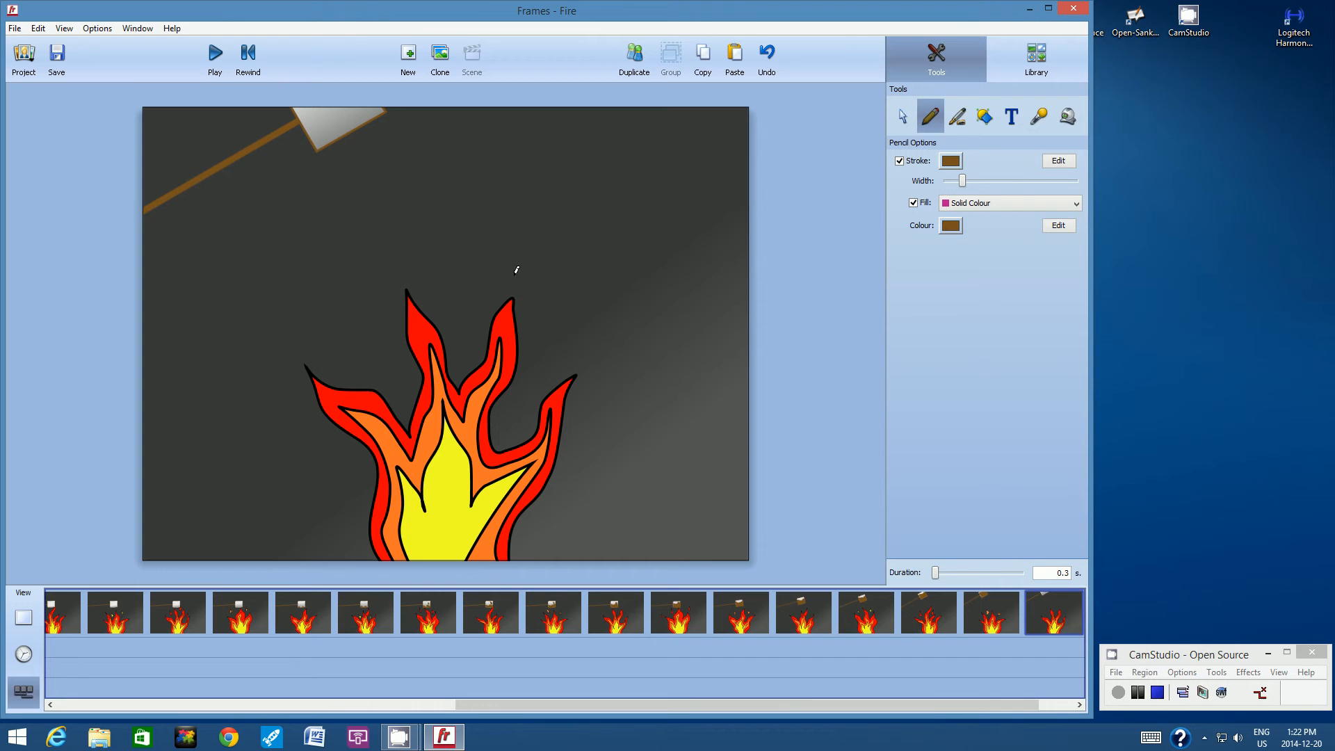
mouse_move(295, 103)
mouse_down()
mouse_move(319, 147)
mouse_move(384, 102)
mouse_move(296, 102)
mouse_up()
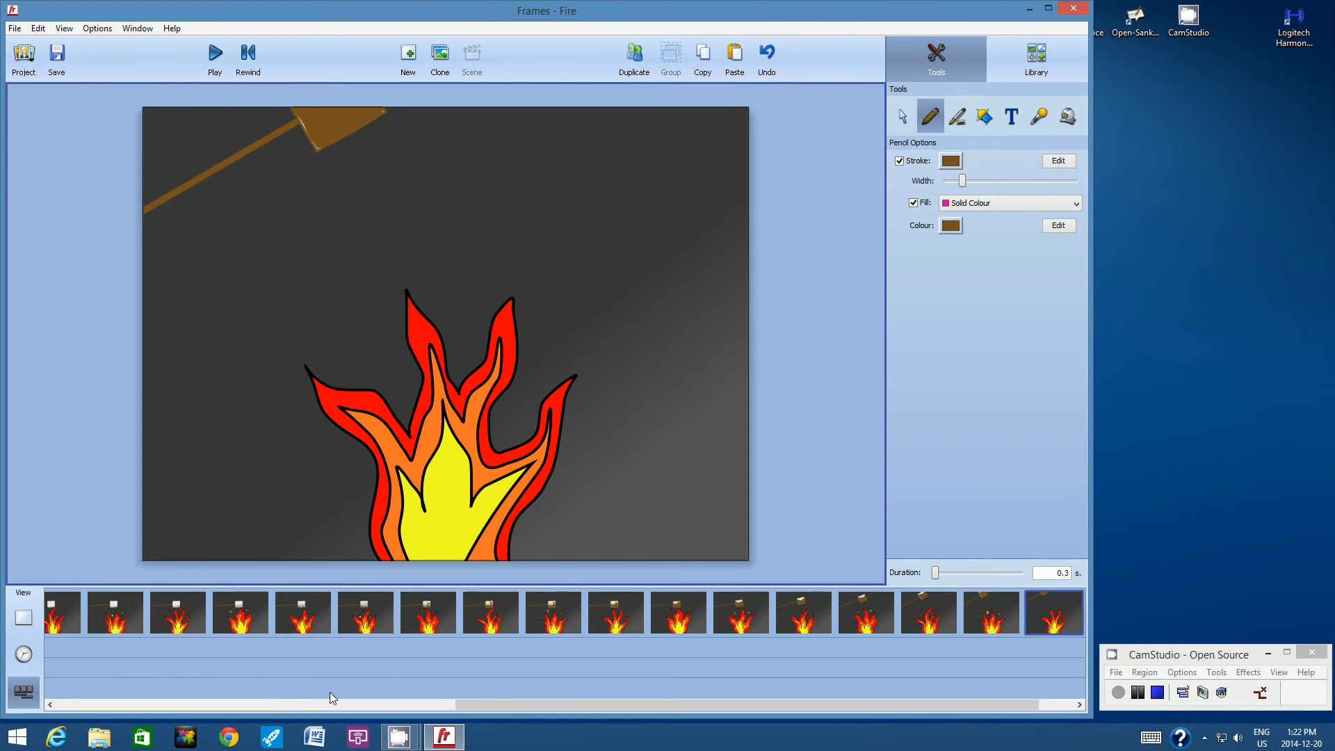
Review the browning frames up to the one browned to about half height, and set the Pencil's stroke colour to black.
click(304, 611)
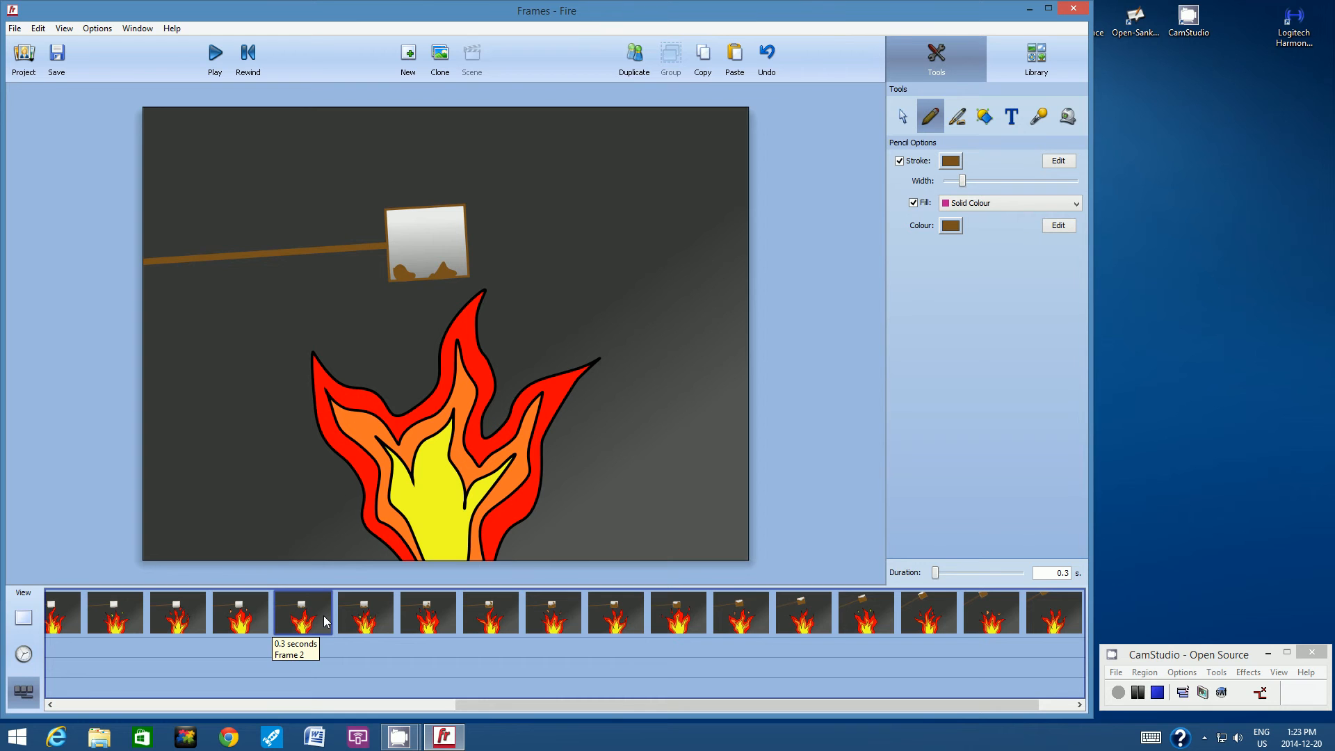
click(376, 601)
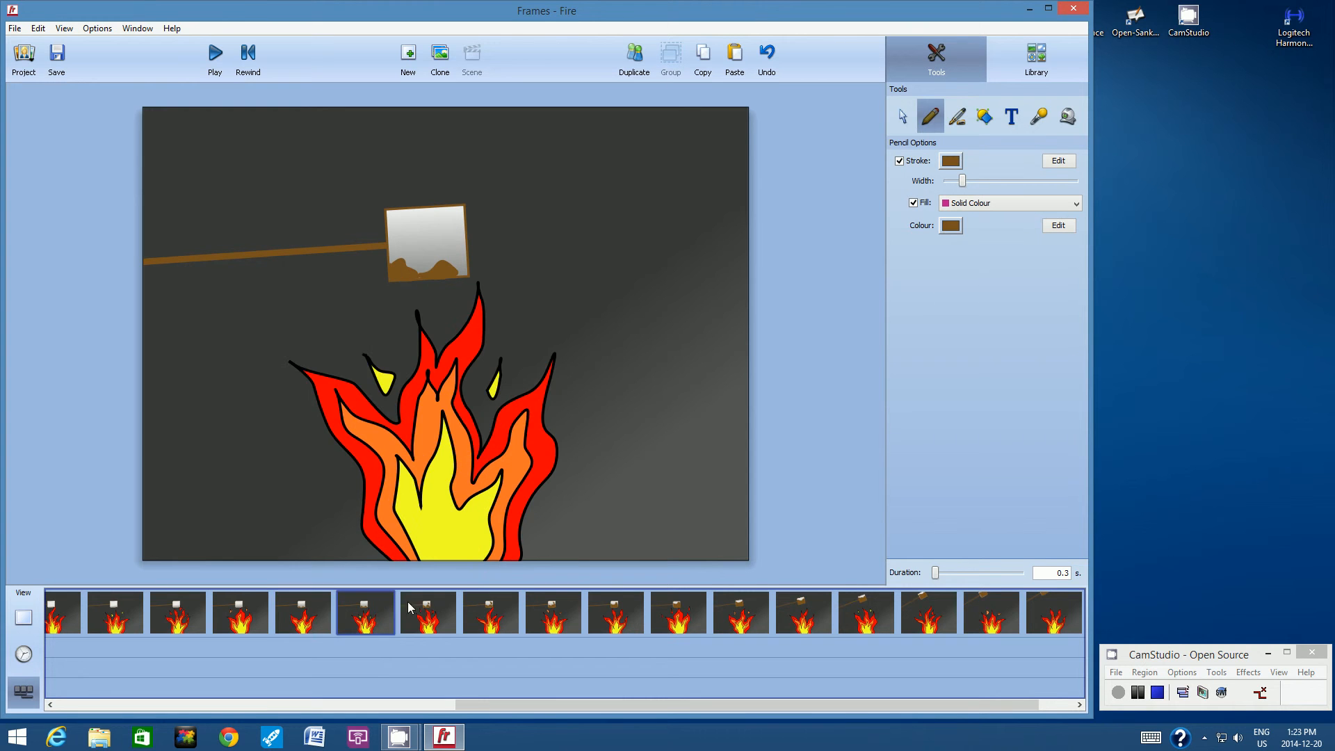
click(437, 599)
click(487, 602)
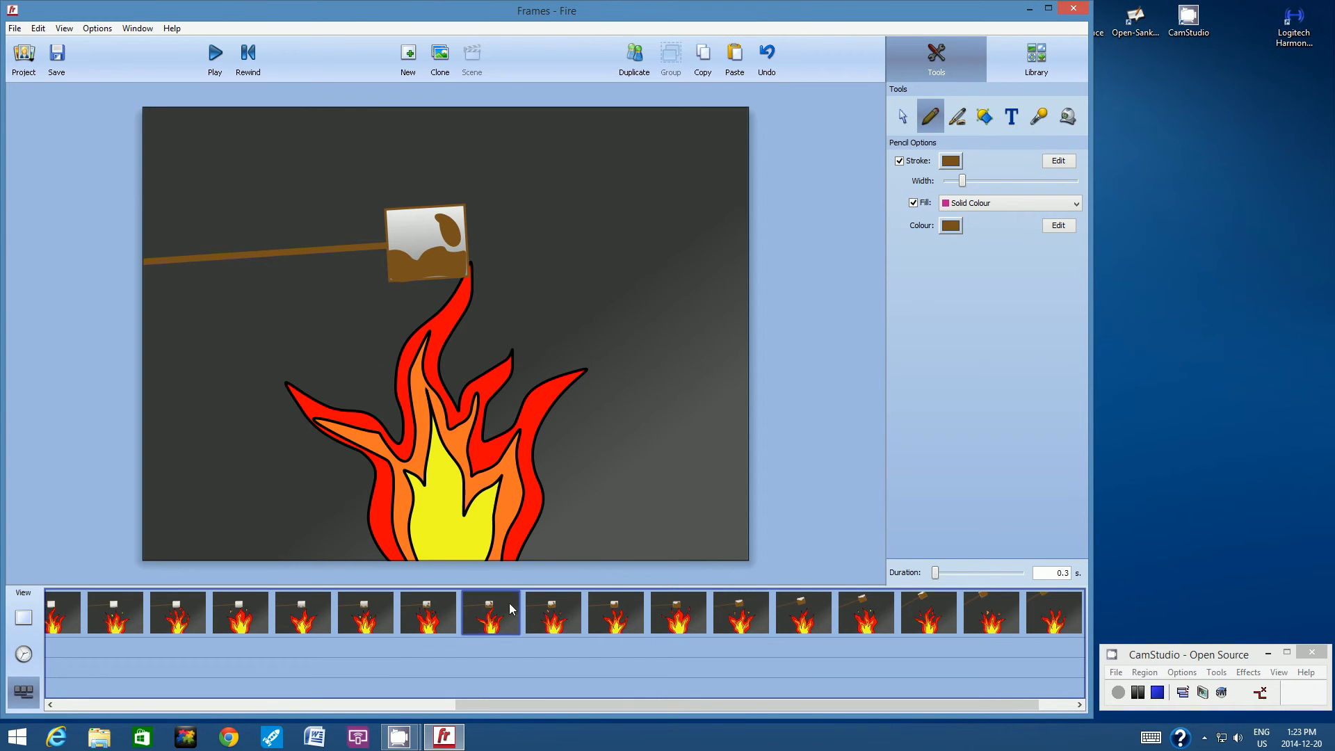
click(539, 607)
click(610, 612)
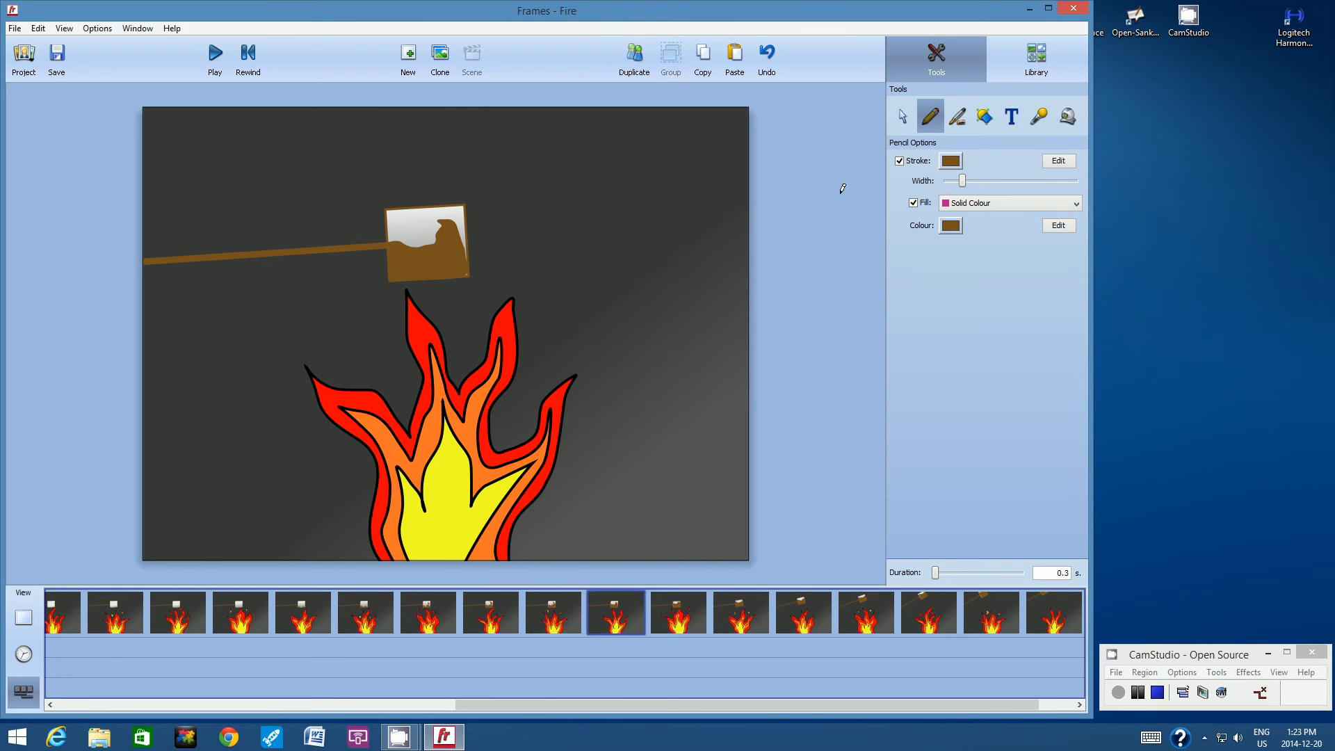
click(900, 164)
click(899, 161)
click(952, 162)
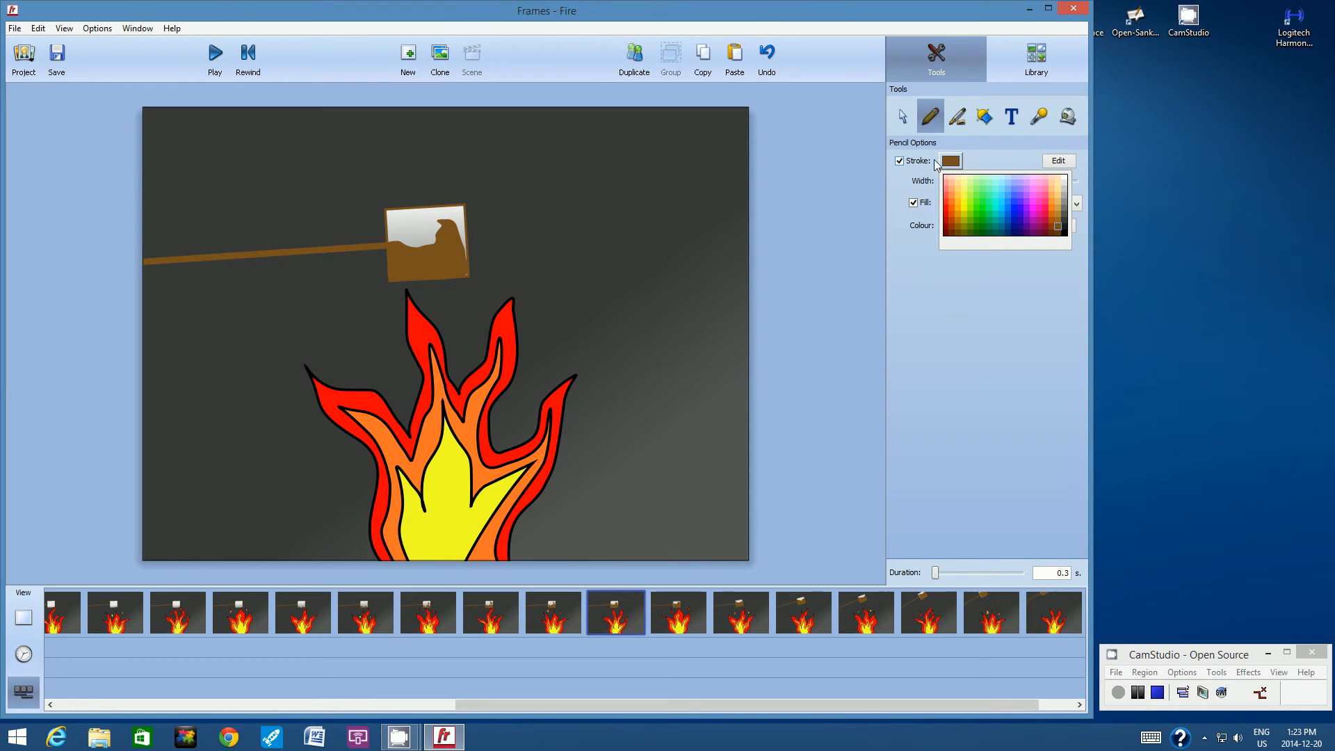
click(1067, 229)
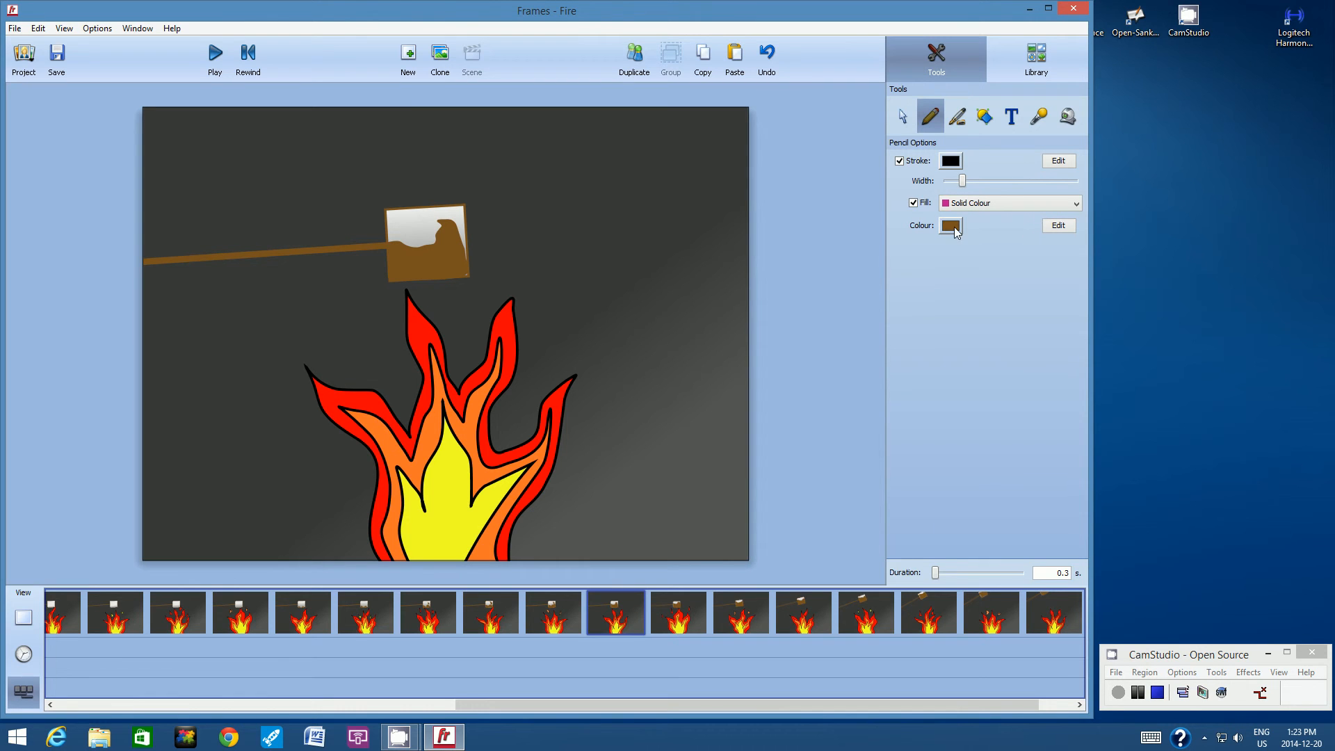
click(951, 227)
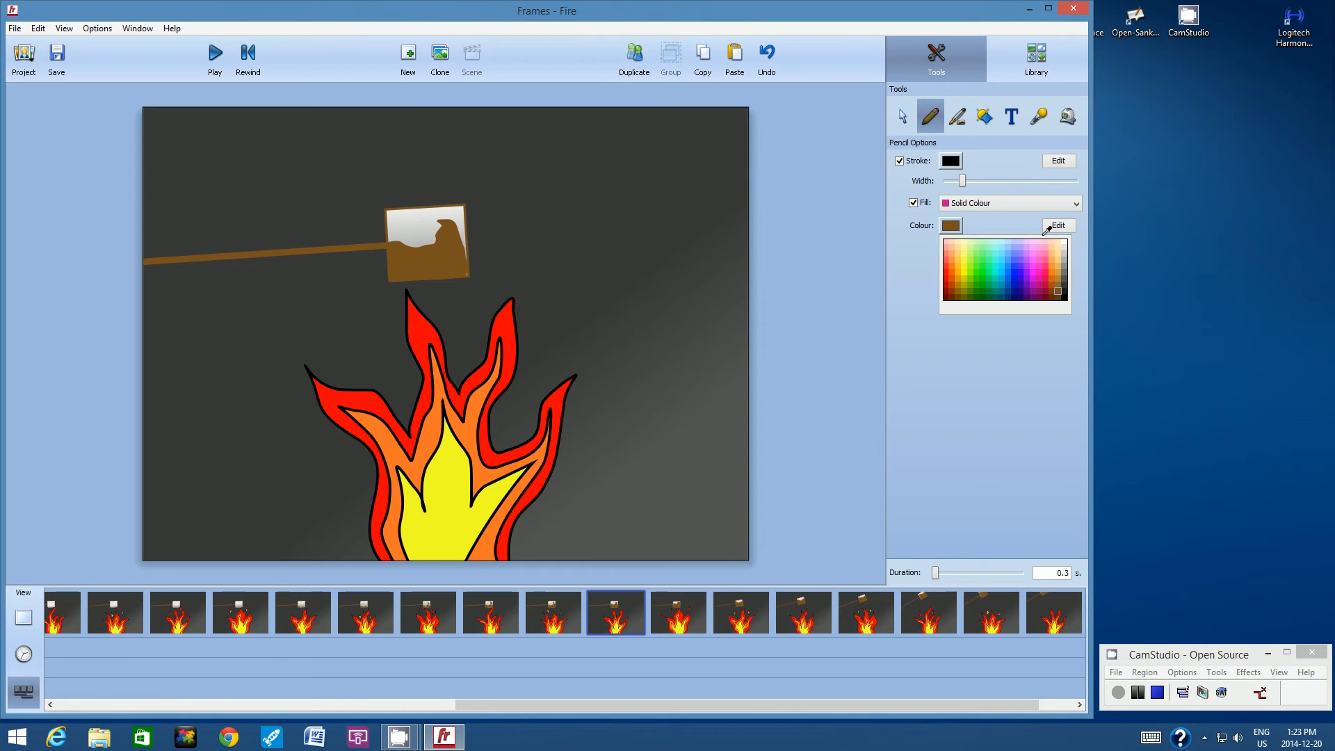
click(1065, 295)
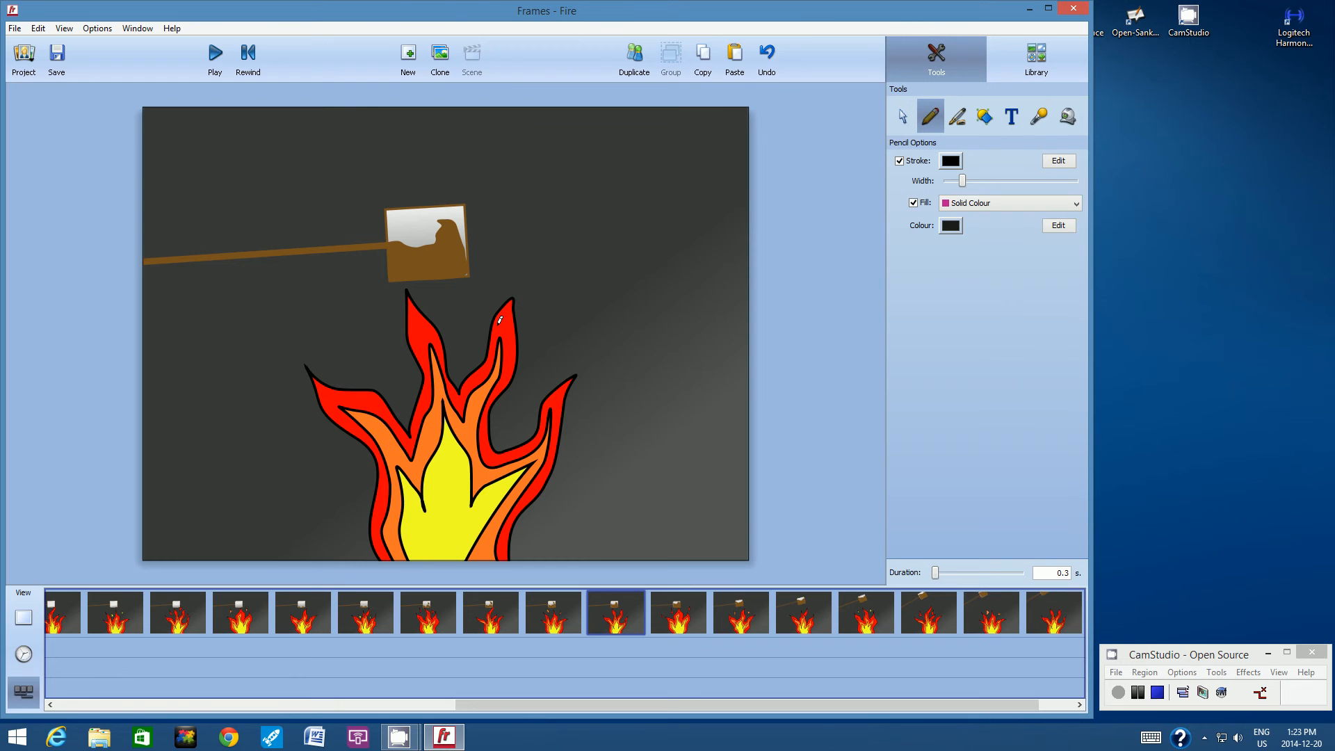
mouse_move(395, 272)
mouse_down()
mouse_move(409, 265)
mouse_move(400, 272)
mouse_up()
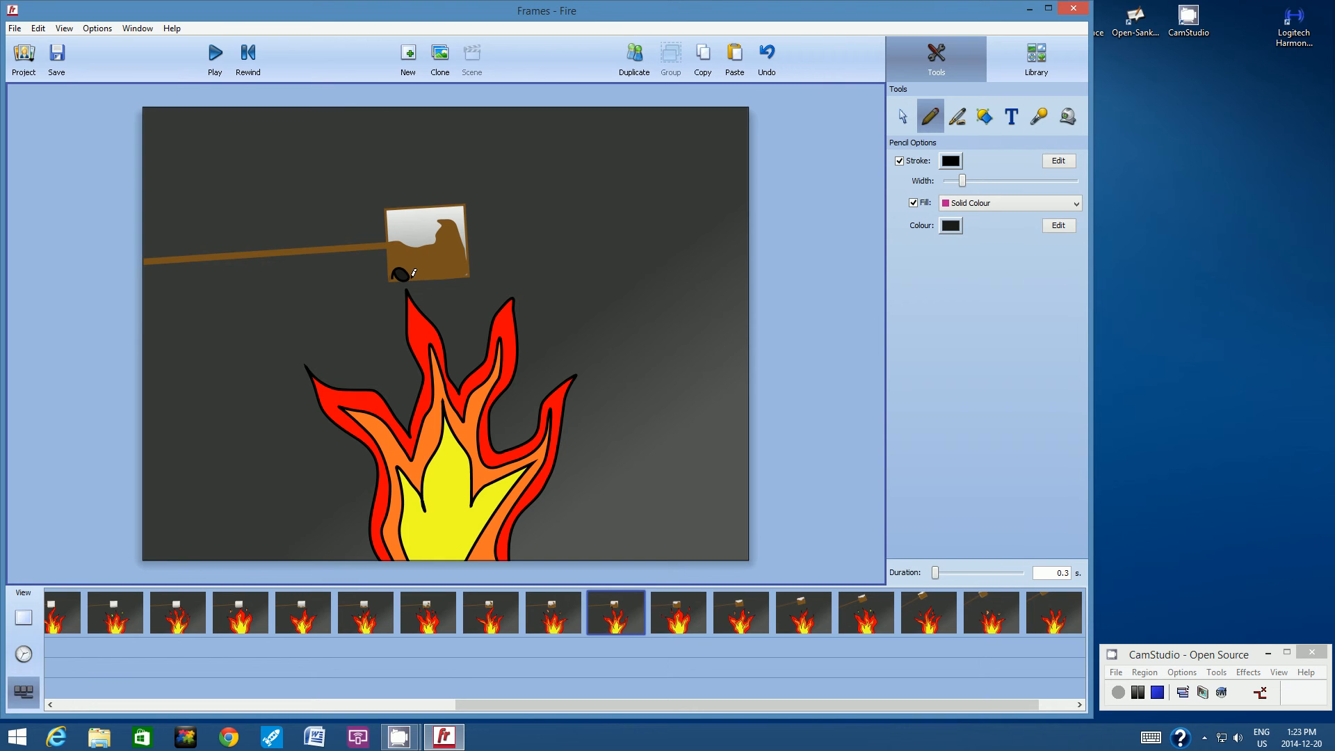
click(769, 59)
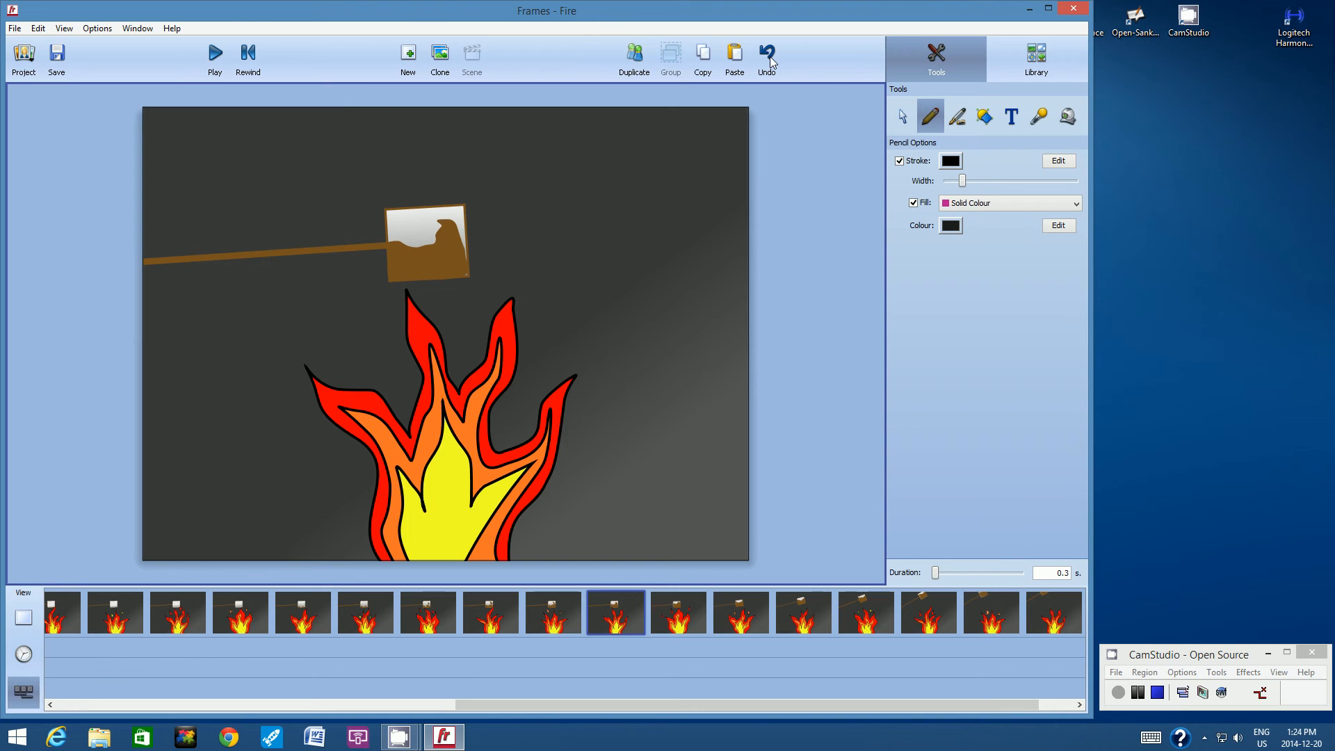
Set the Pencil's fill colour to black and draw a charred patch on the half-browned marshmallow's brown area.
click(951, 226)
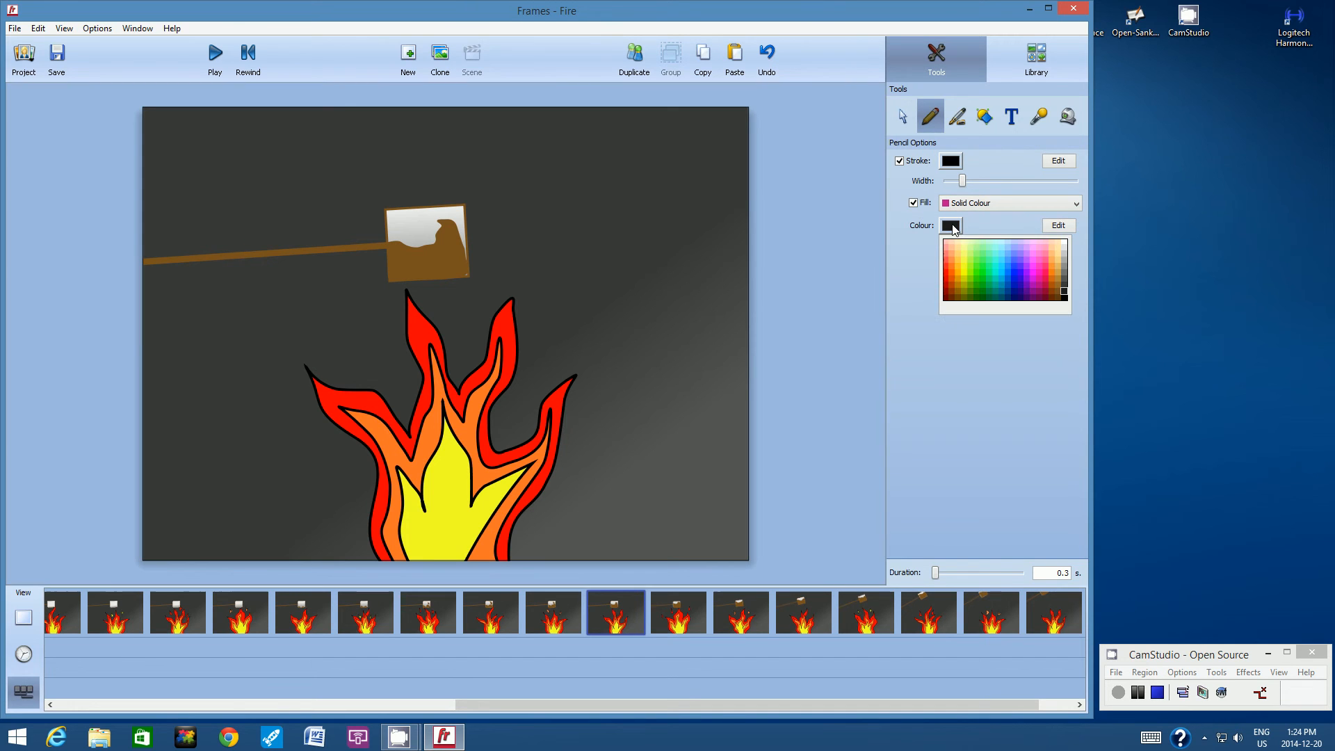
click(1065, 293)
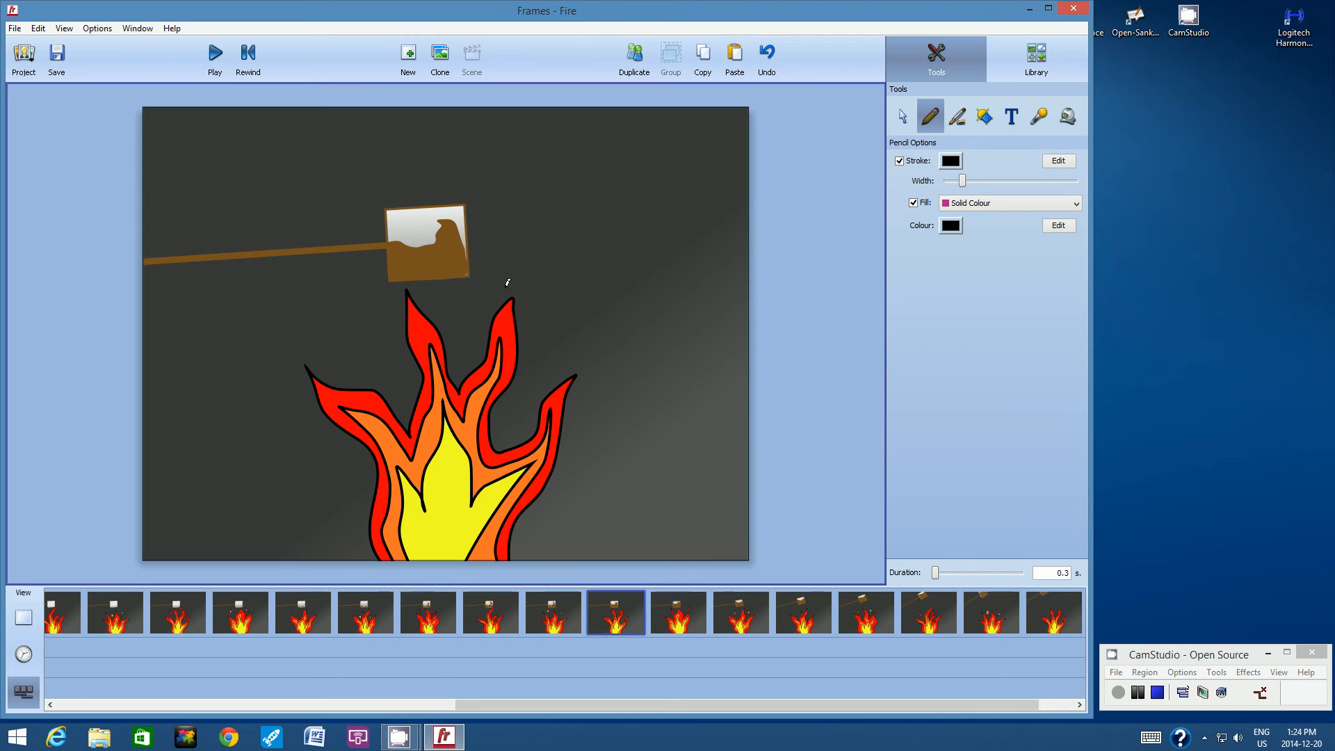
mouse_move(399, 255)
mouse_down()
mouse_move(395, 270)
mouse_move(417, 281)
mouse_move(400, 256)
mouse_up()
In each of the next two frames, draw two separate black charred patches on the marshmallow's brown area, the left one larger.
click(668, 610)
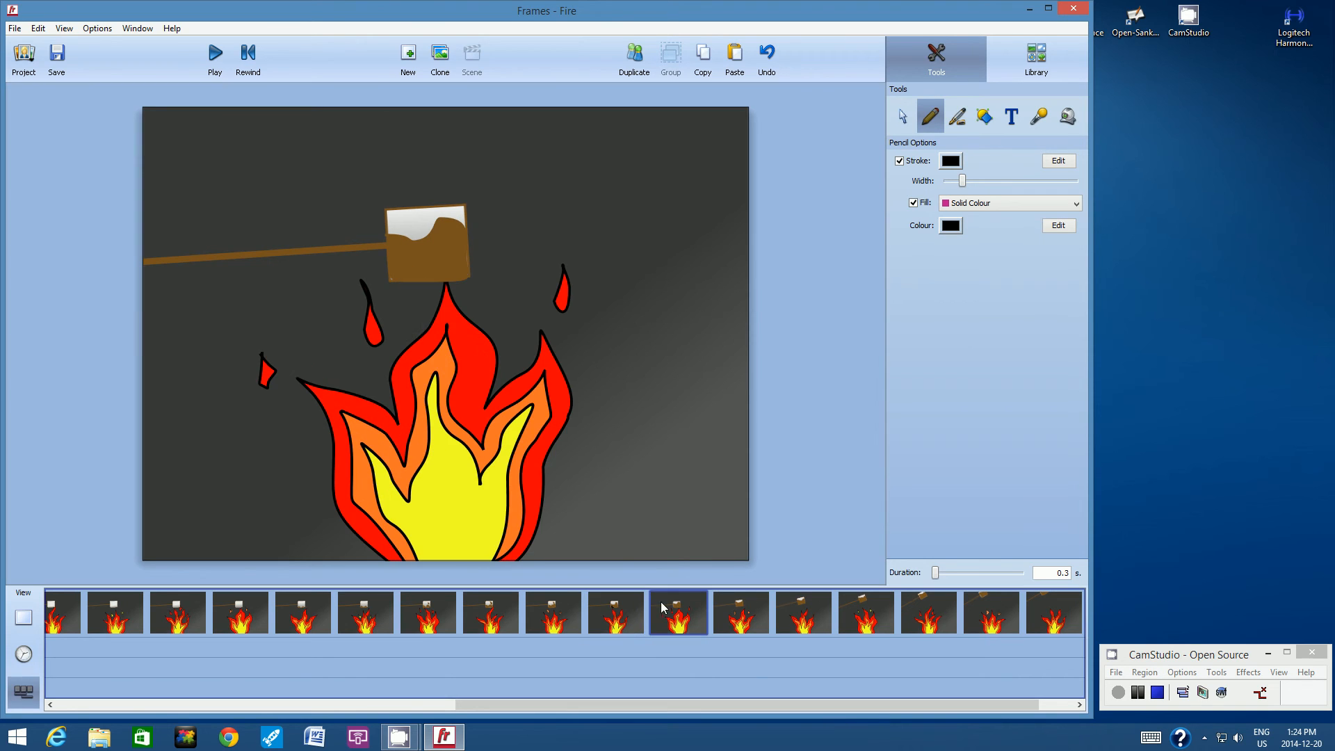
mouse_move(401, 250)
mouse_down()
mouse_move(401, 277)
mouse_move(414, 279)
mouse_move(428, 270)
mouse_move(402, 248)
mouse_move(456, 255)
mouse_move(445, 248)
mouse_up()
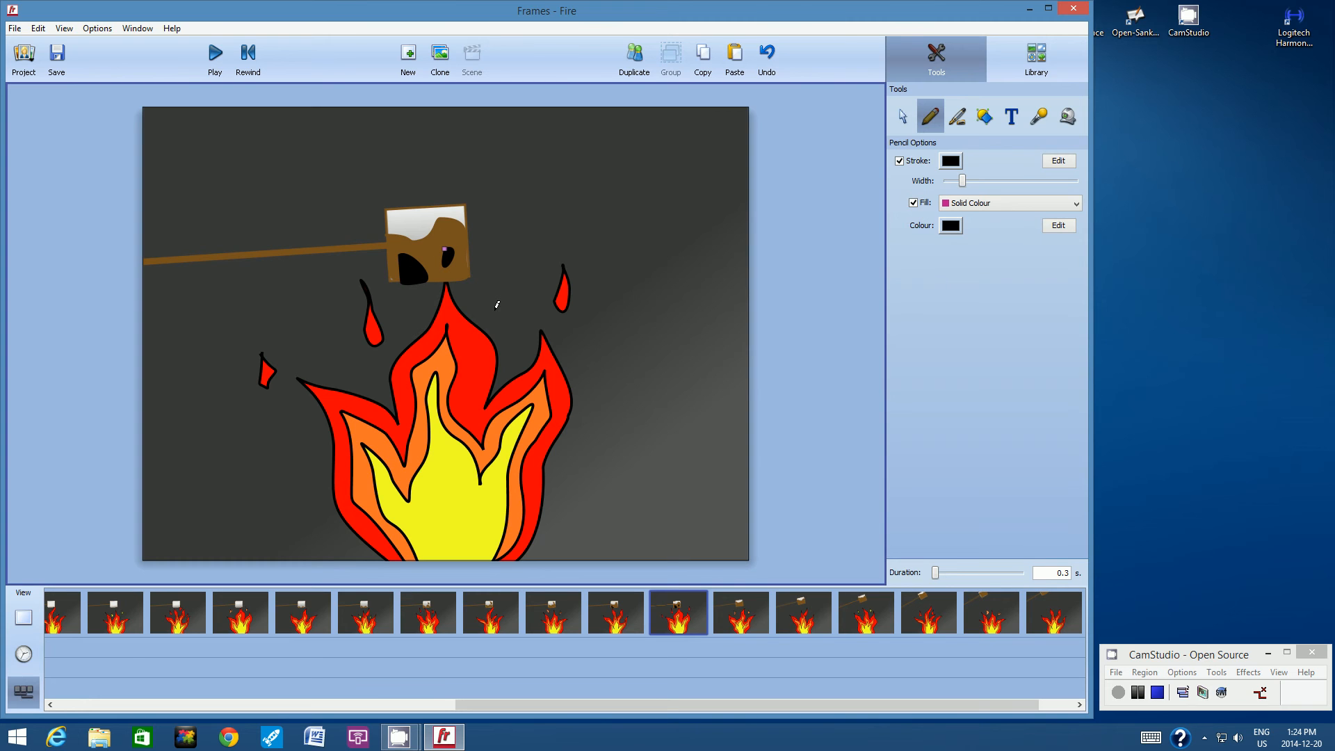
click(736, 602)
mouse_move(408, 241)
mouse_down()
mouse_move(406, 268)
mouse_move(432, 250)
mouse_move(407, 233)
mouse_move(453, 248)
mouse_move(445, 223)
mouse_up()
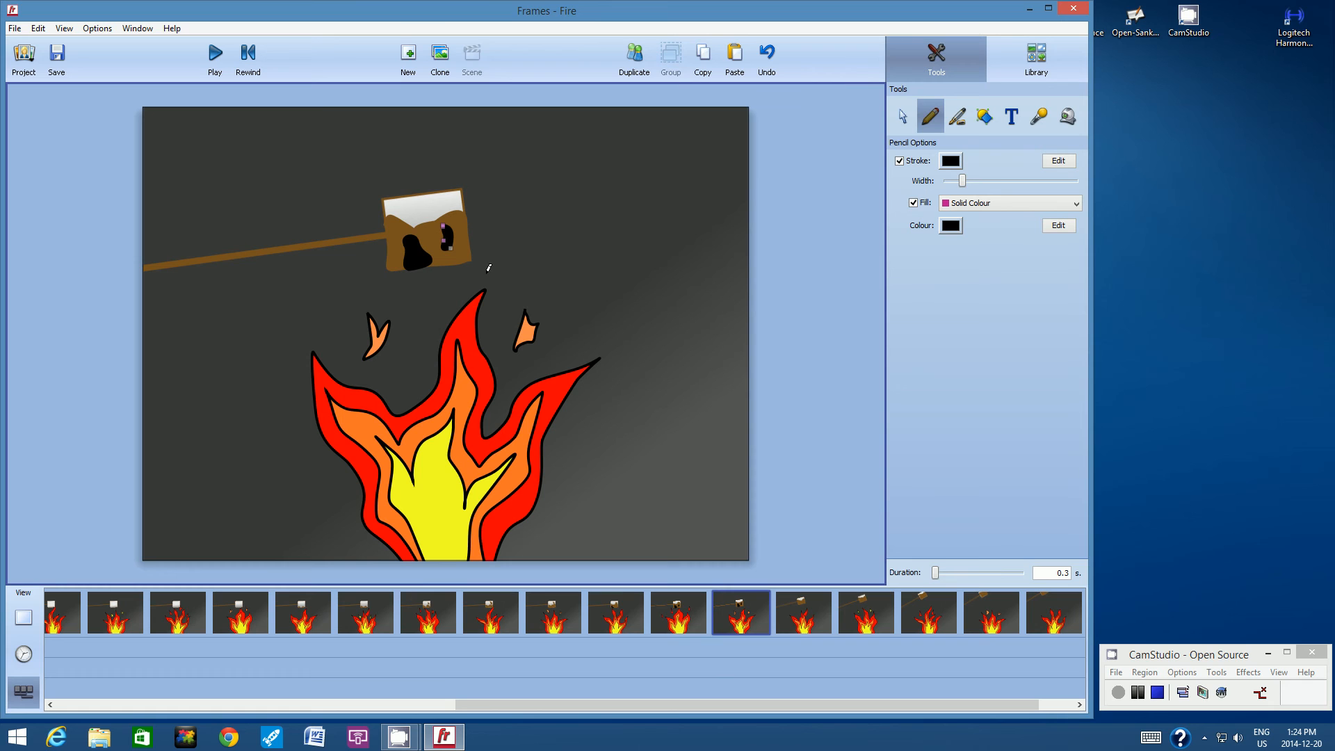
In the next two frames of the rising, tilting marshmallow, draw larger black charred patches that run together across the brown area.
click(817, 608)
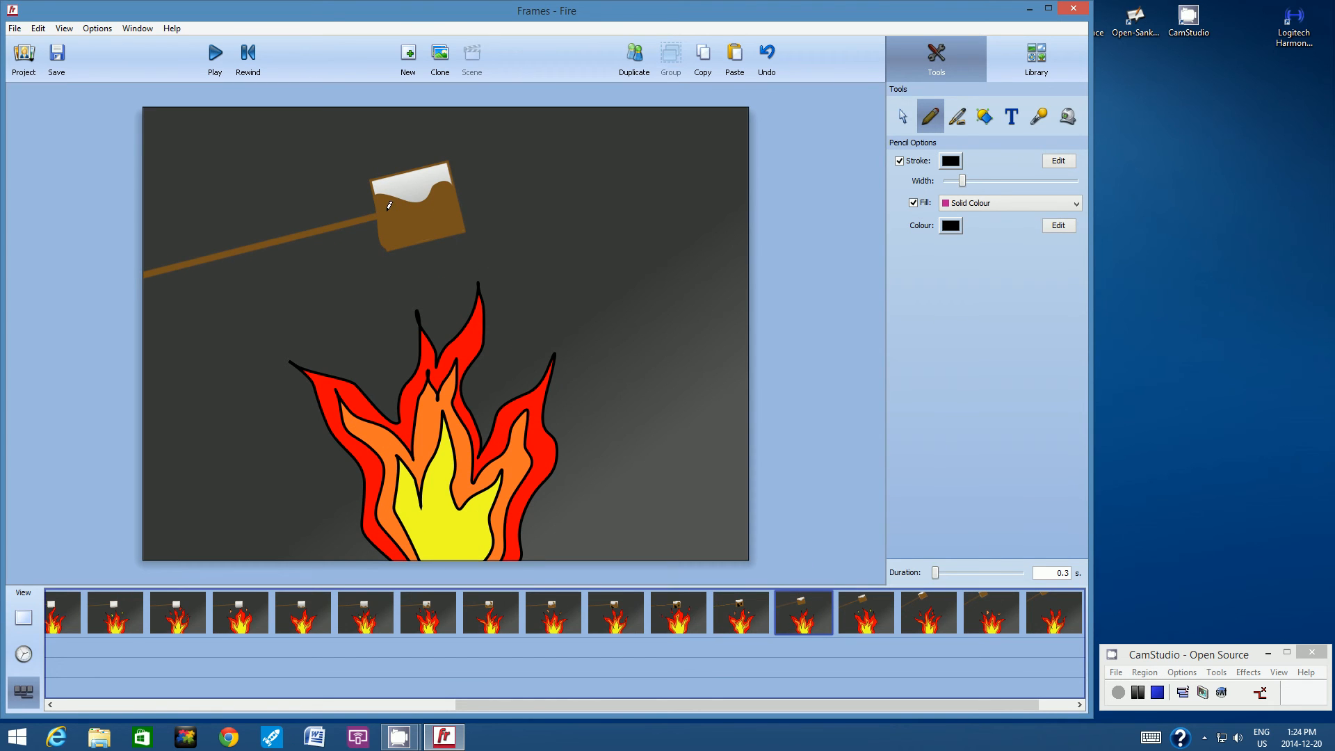
mouse_move(387, 208)
mouse_down()
mouse_move(397, 240)
mouse_move(415, 234)
mouse_move(397, 202)
mouse_move(429, 214)
mouse_move(416, 228)
mouse_move(438, 202)
mouse_up()
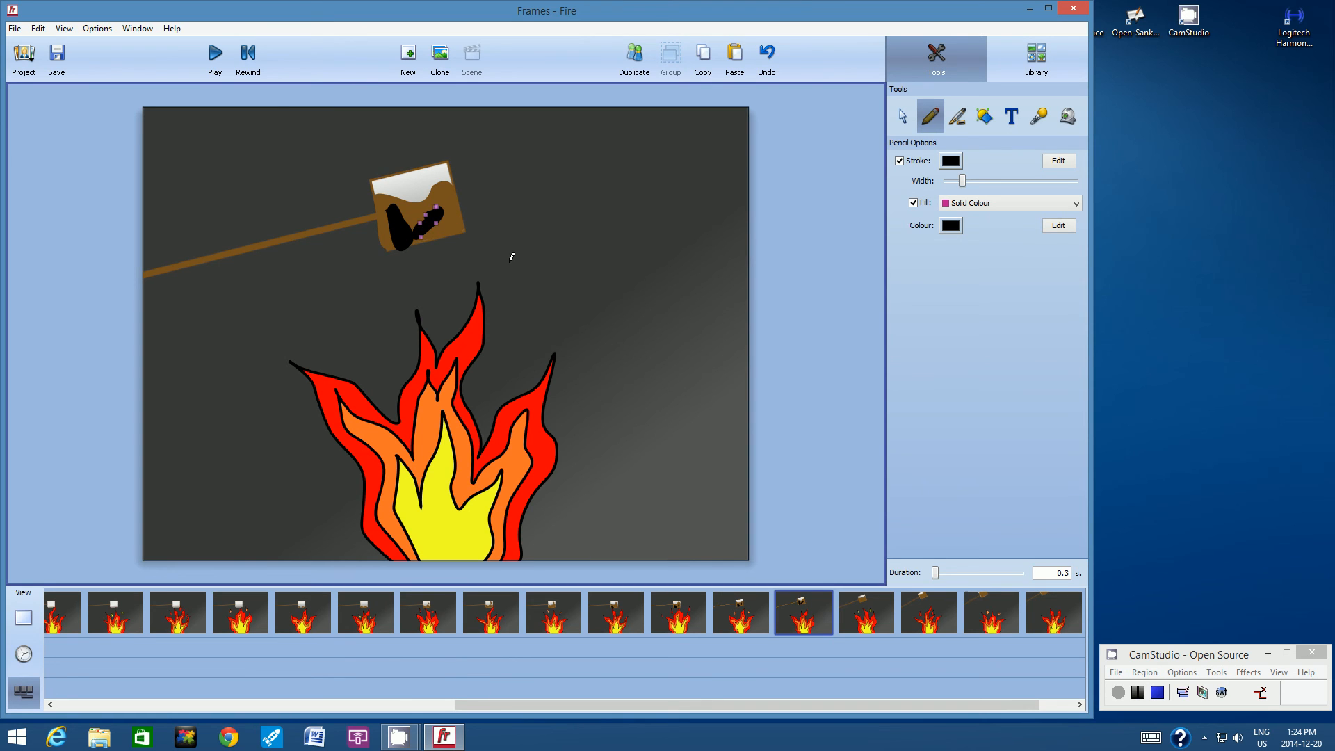
click(878, 600)
mouse_move(374, 185)
mouse_down()
mouse_move(390, 215)
mouse_move(429, 186)
mouse_move(423, 172)
mouse_move(375, 185)
mouse_up()
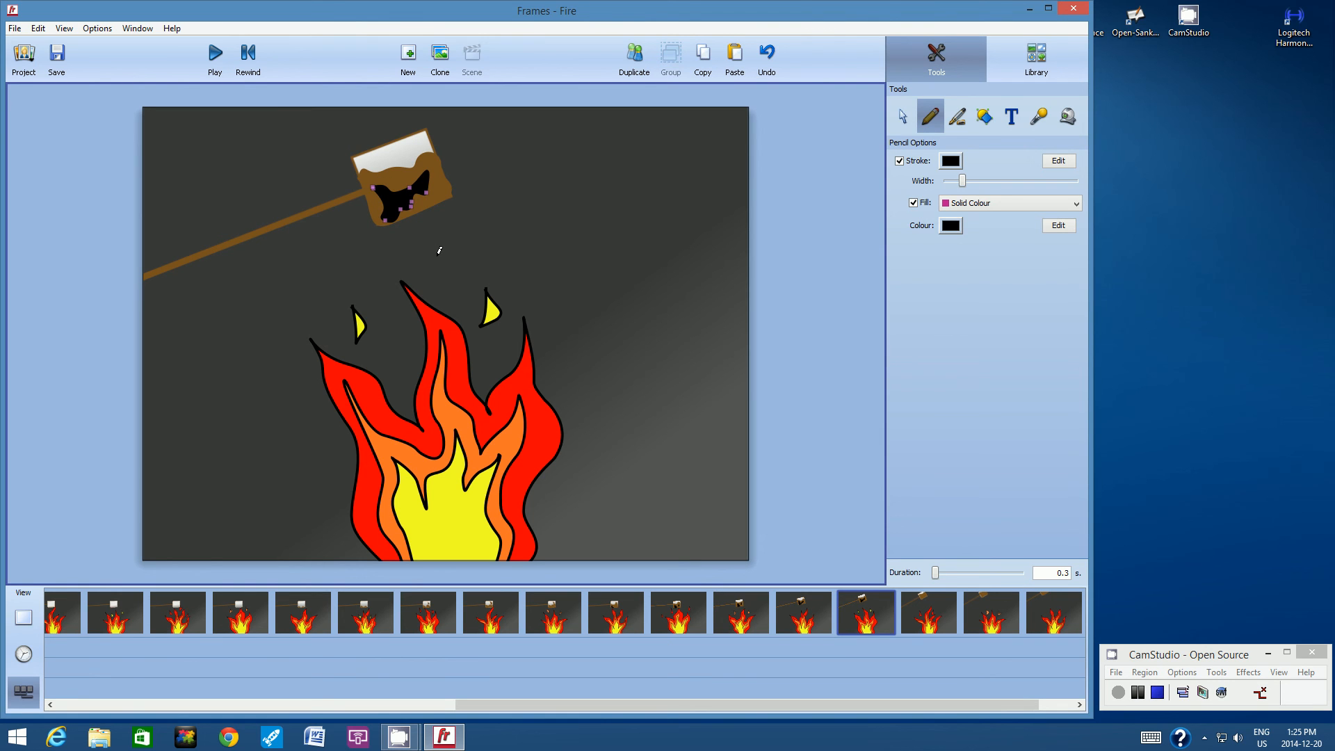
In the last three frames, where the marshmallow leaves the canvas, draw one irregular black charred patch on its visible brown part.
click(925, 605)
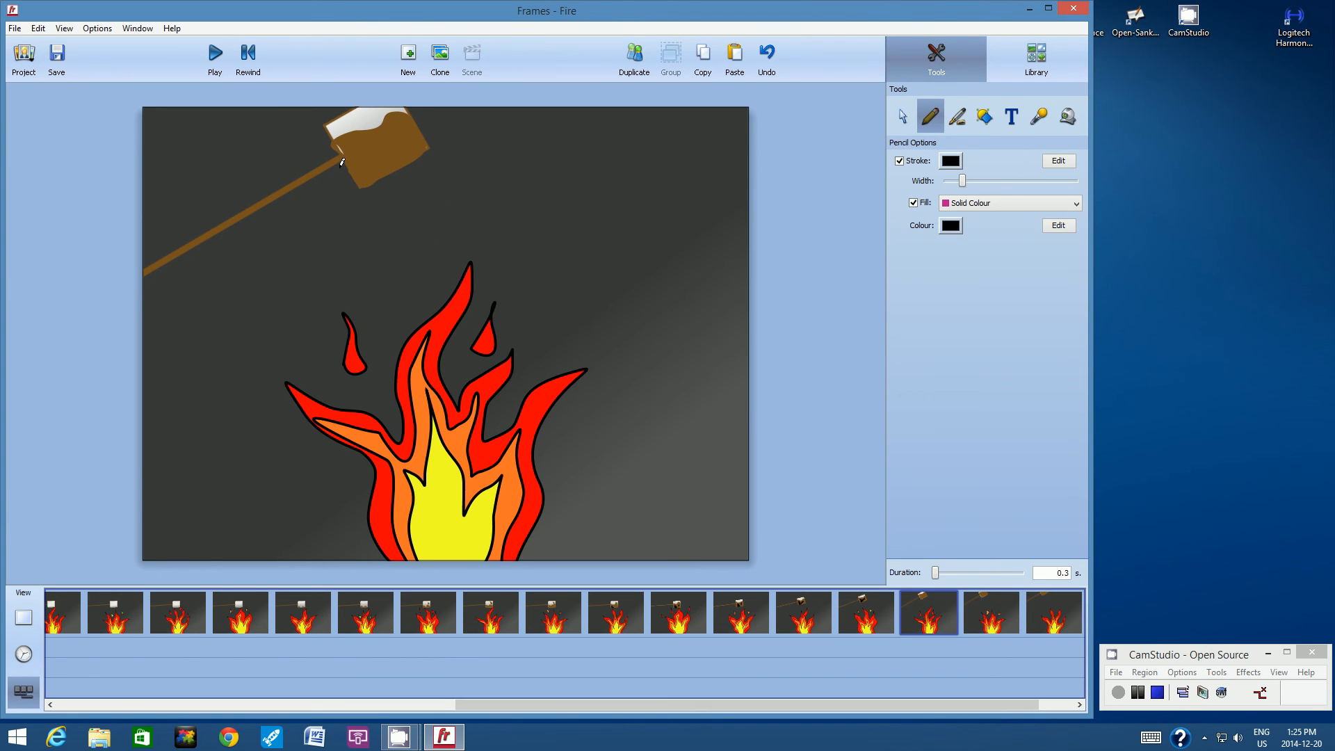
mouse_move(359, 143)
mouse_down()
mouse_move(362, 173)
mouse_move(402, 136)
mouse_move(361, 139)
mouse_up()
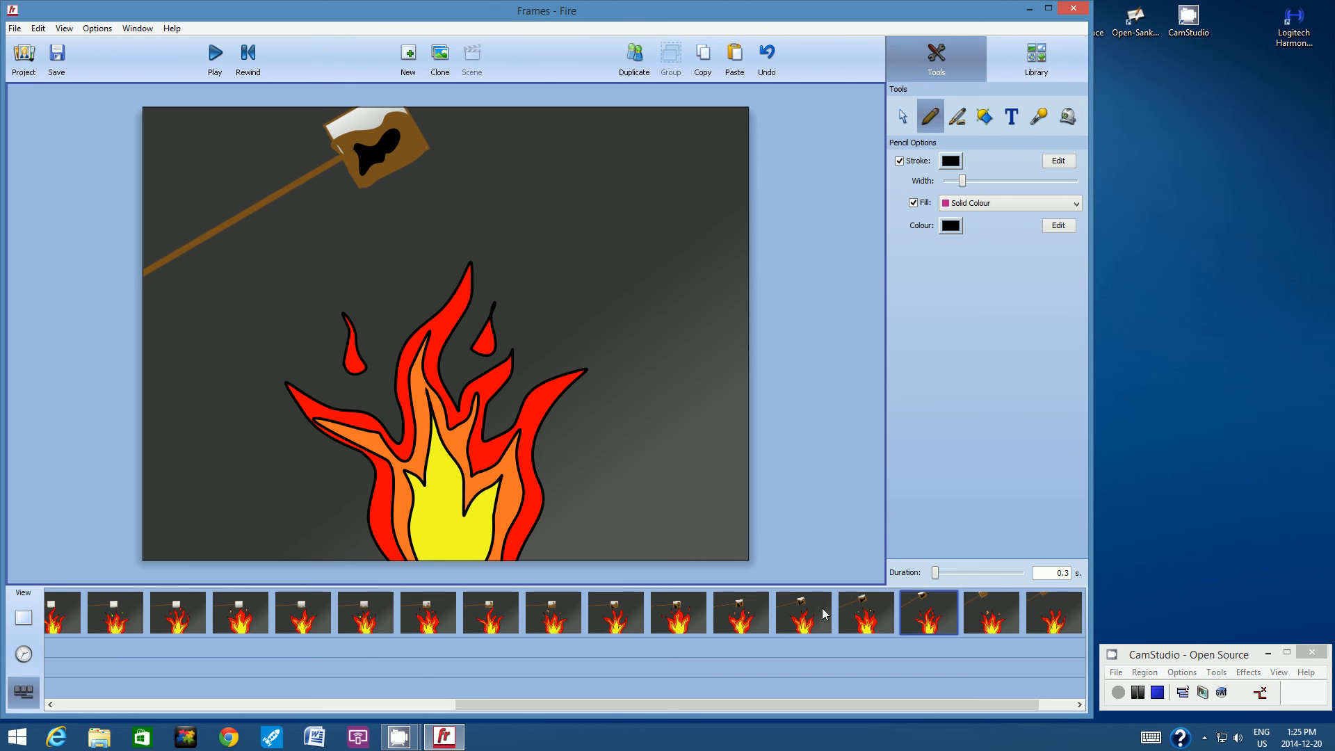
click(1007, 599)
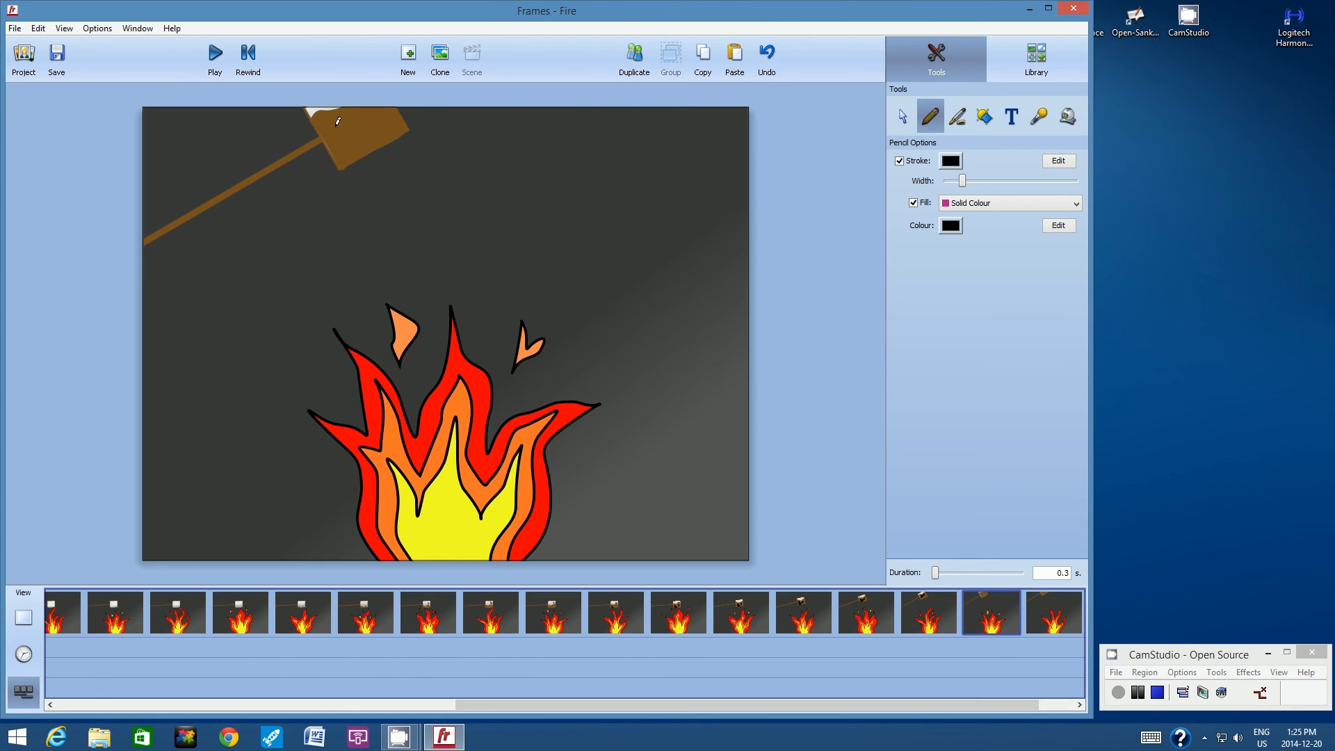
mouse_move(338, 122)
mouse_down()
mouse_move(350, 156)
mouse_move(395, 112)
mouse_move(335, 122)
mouse_up()
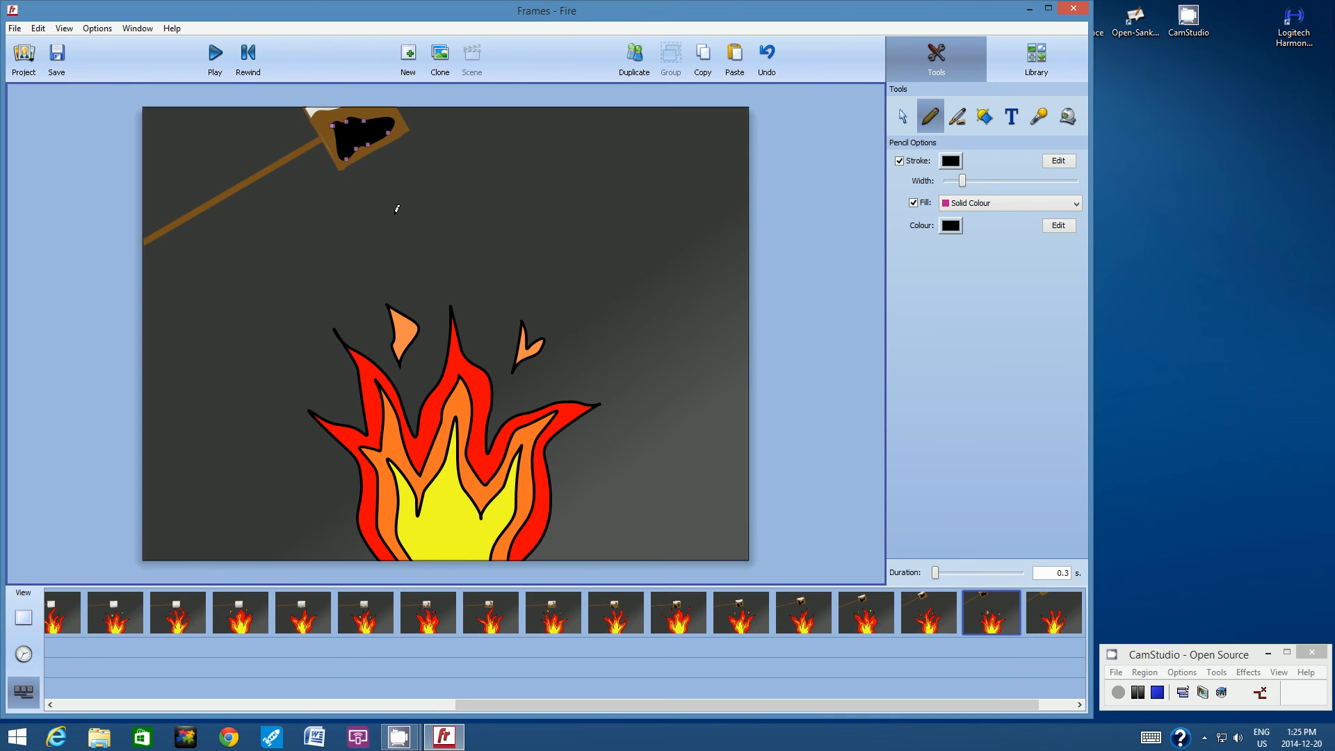
click(1039, 604)
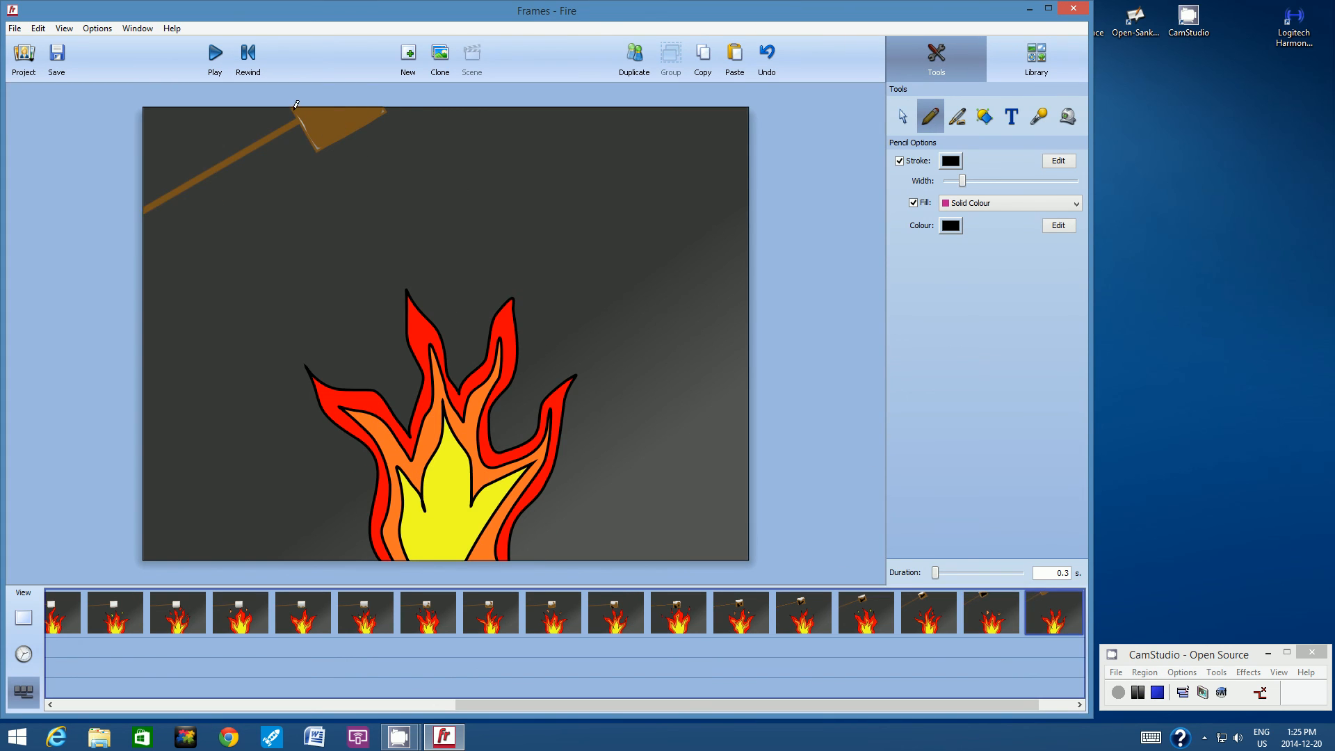
mouse_move(304, 100)
mouse_down()
mouse_move(319, 136)
mouse_move(353, 107)
mouse_move(304, 101)
mouse_up()
click(420, 159)
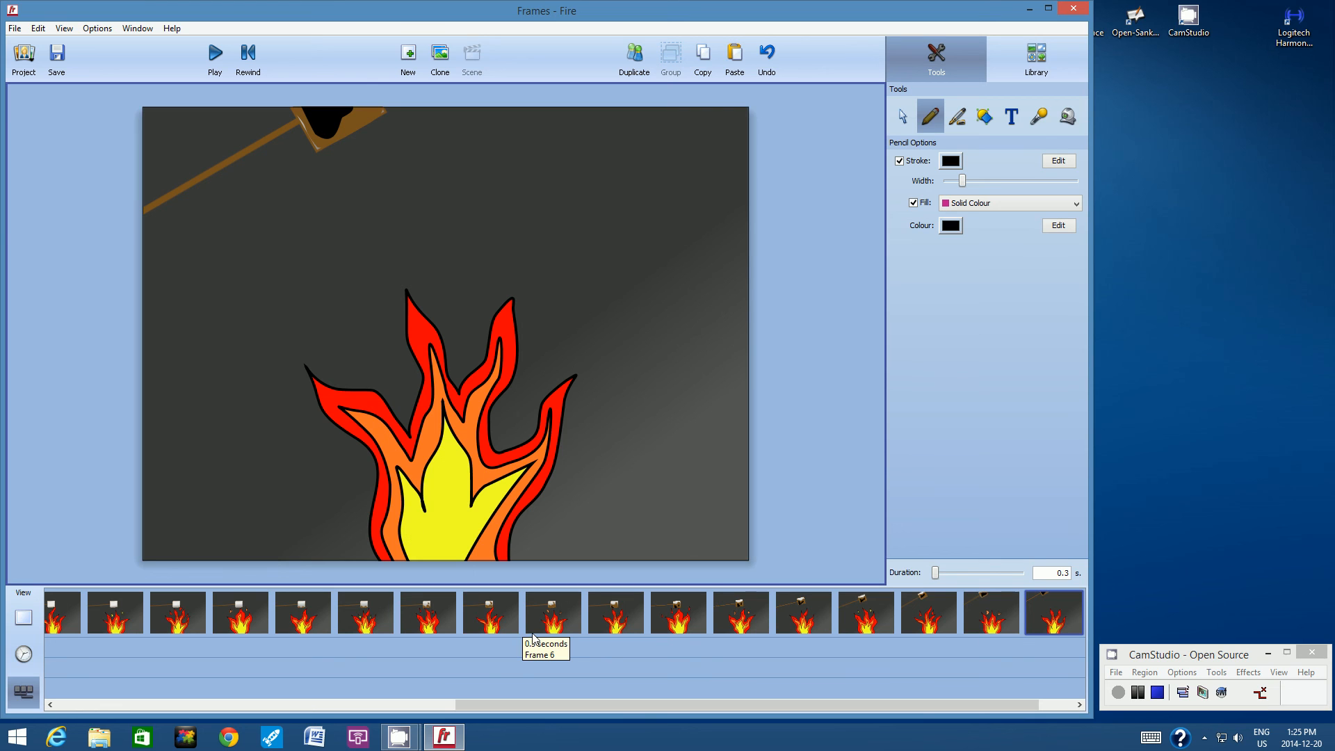
Play the animation from the first frame with brown patches to the end title, and save the project.
click(301, 608)
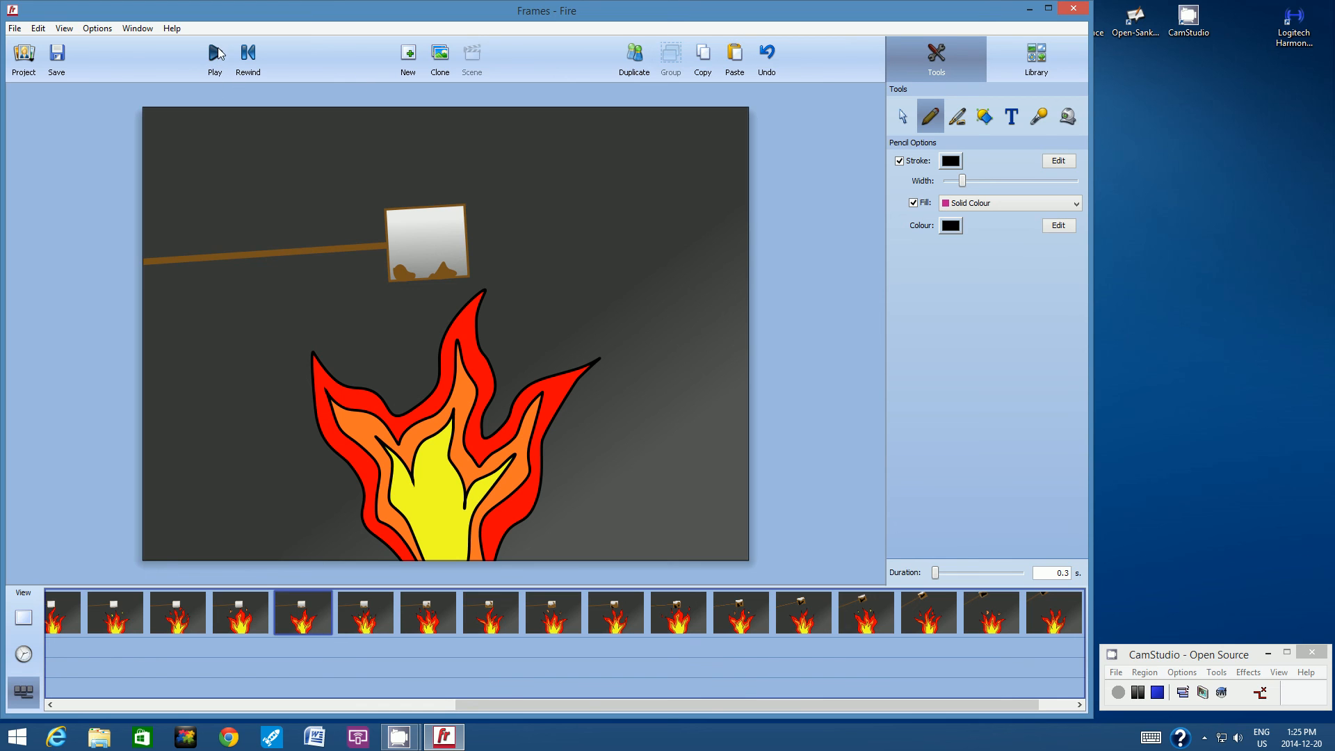
click(215, 54)
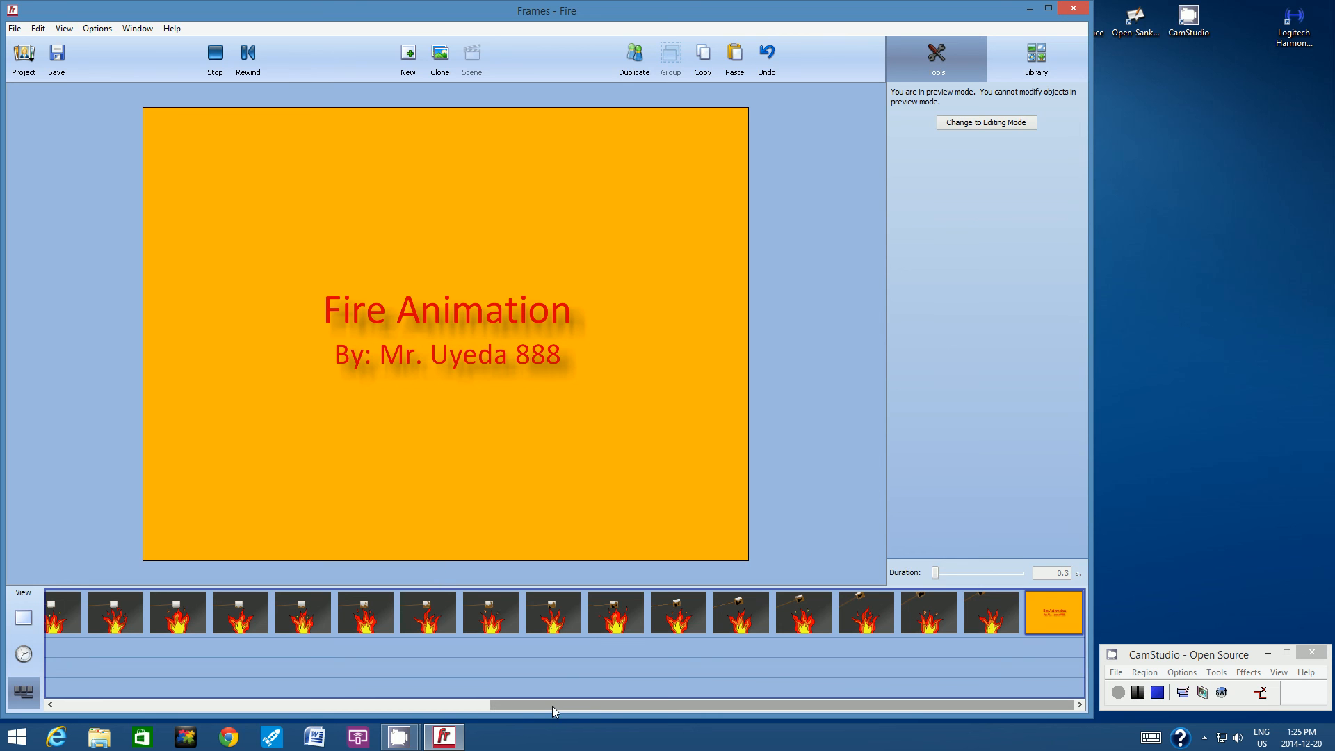
drag(553, 707, 81, 705)
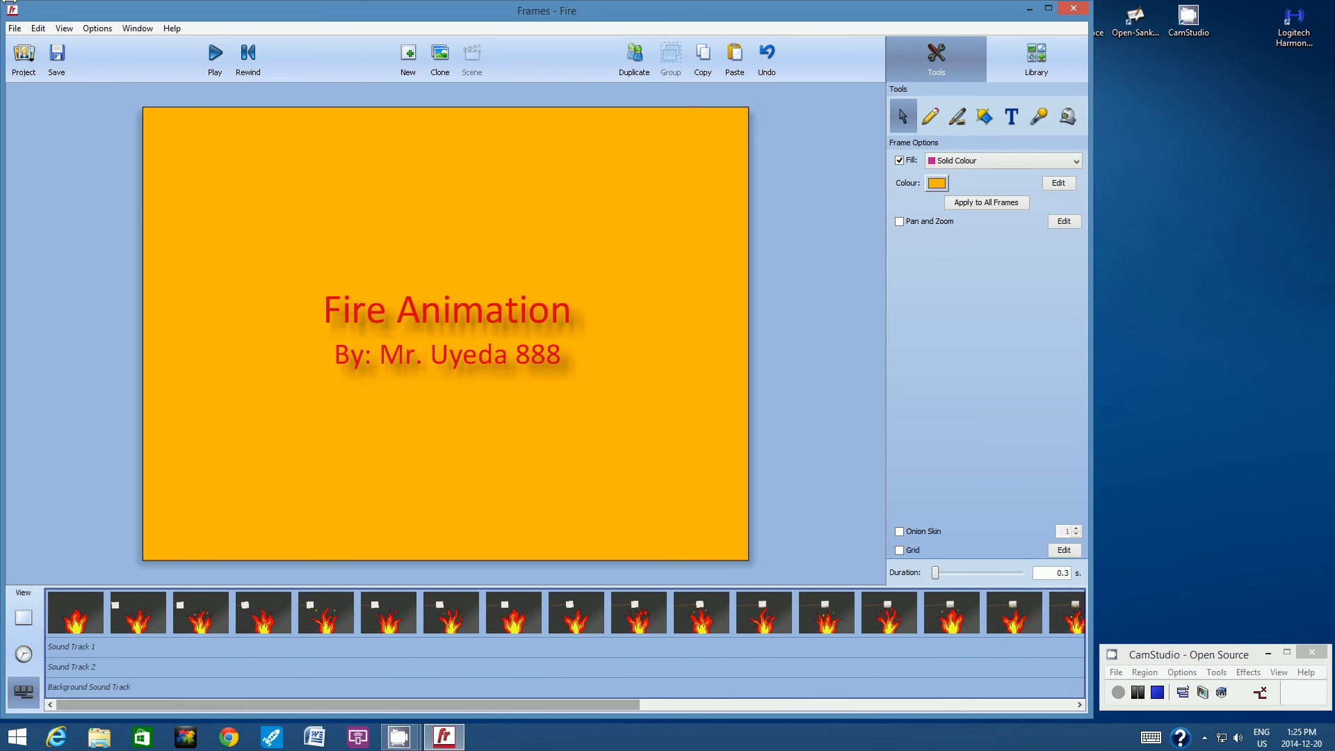
click(15, 28)
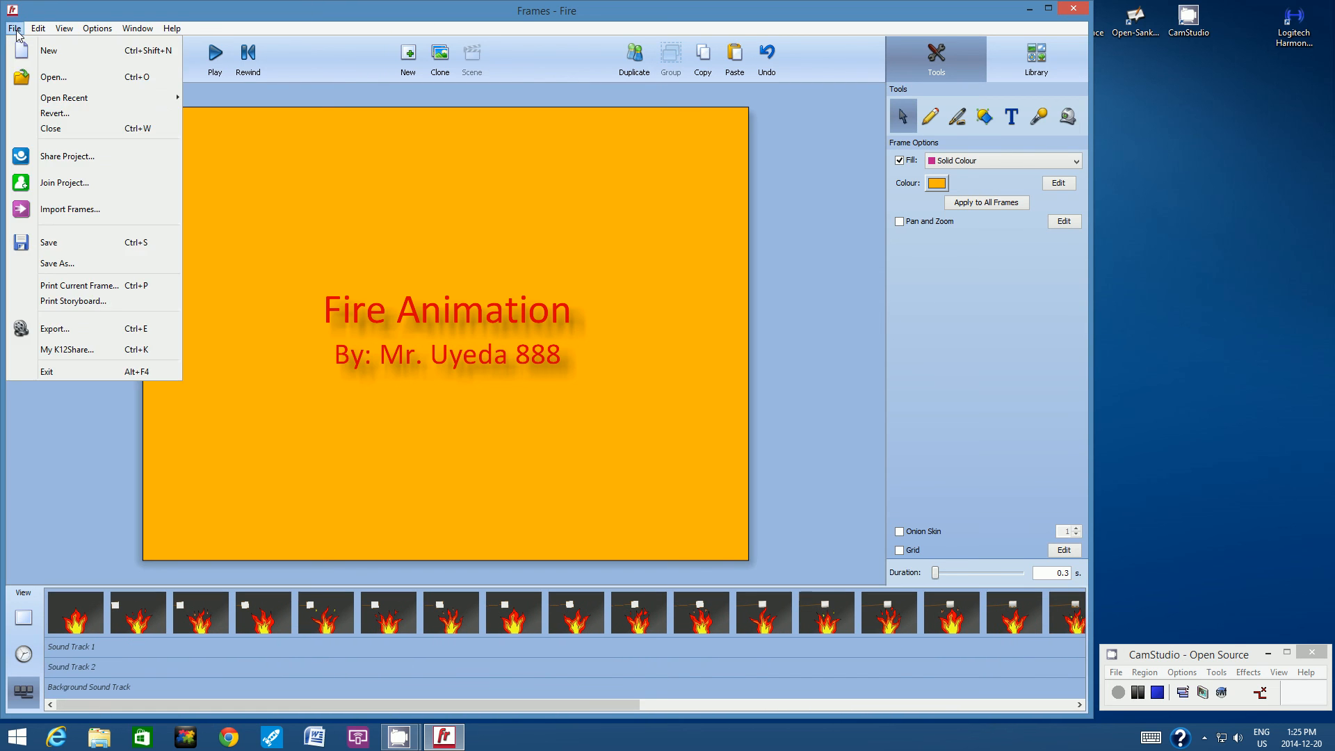
click(69, 244)
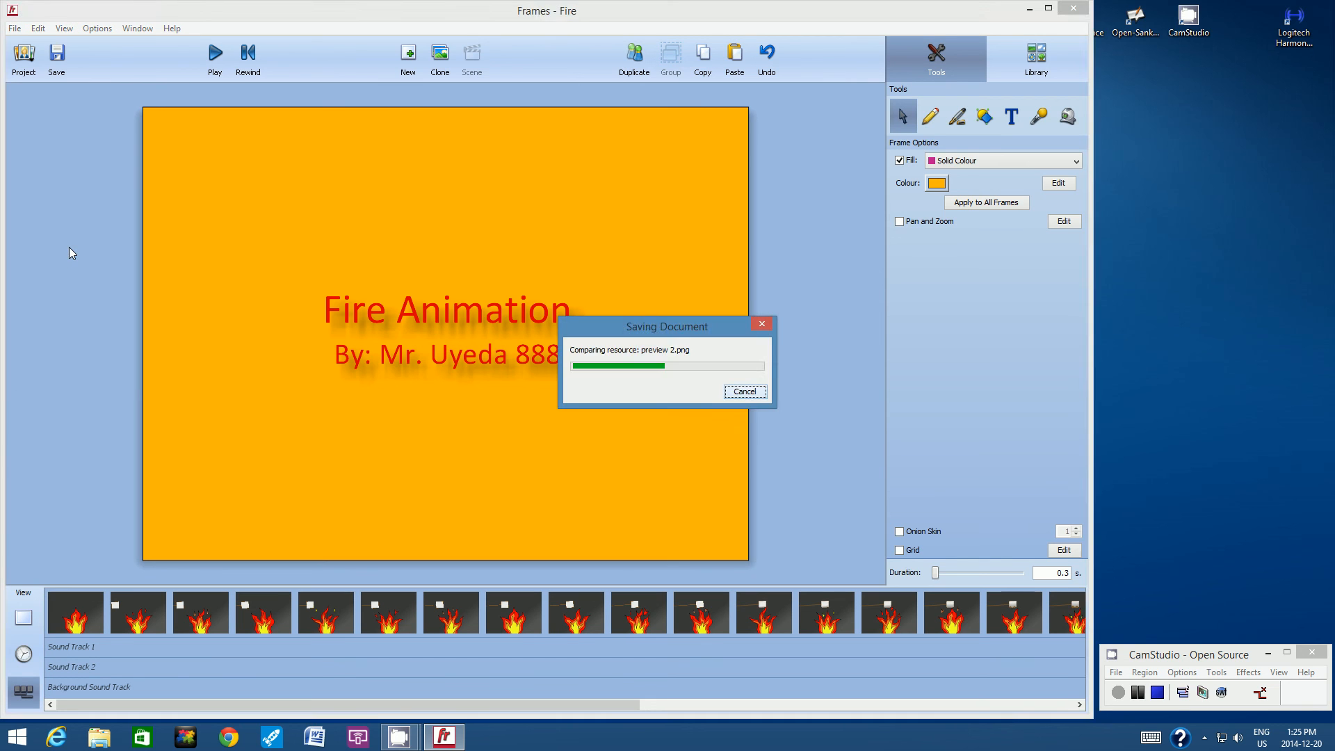
Play the whole animation from its first frame.
click(70, 611)
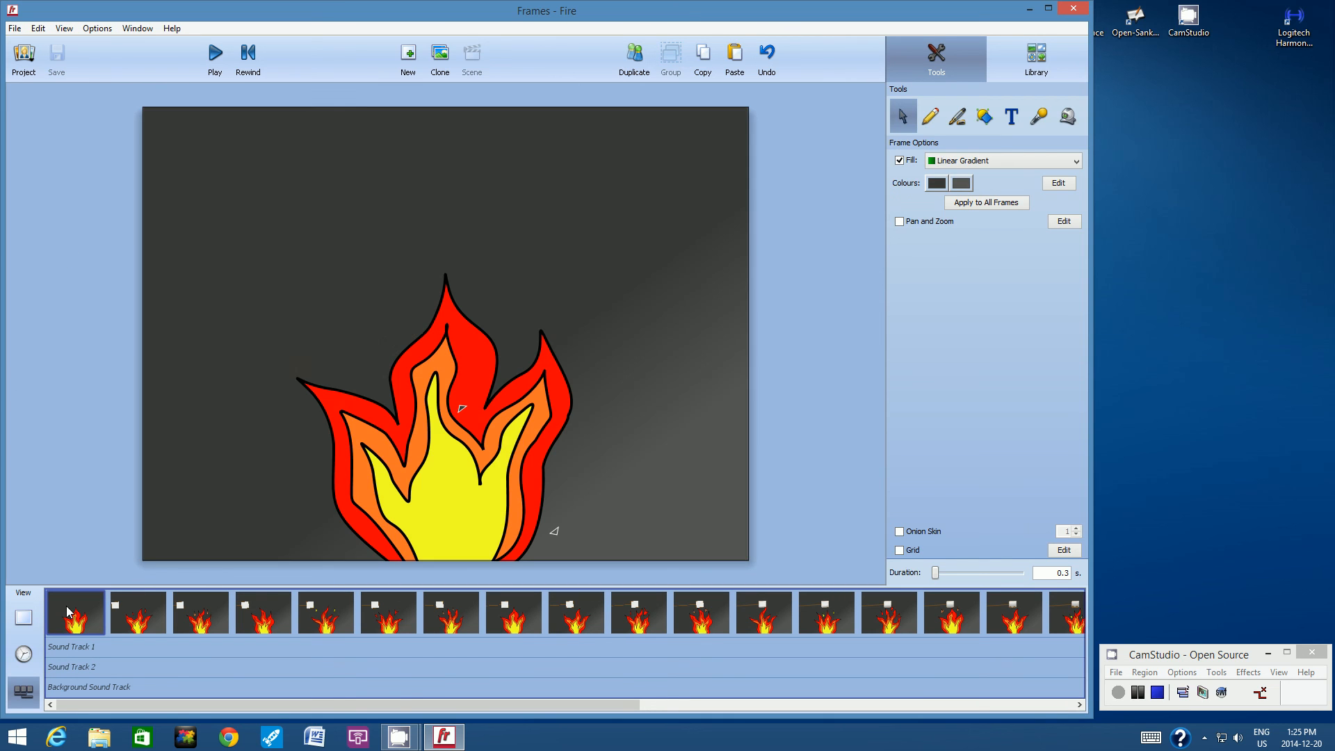
click(214, 58)
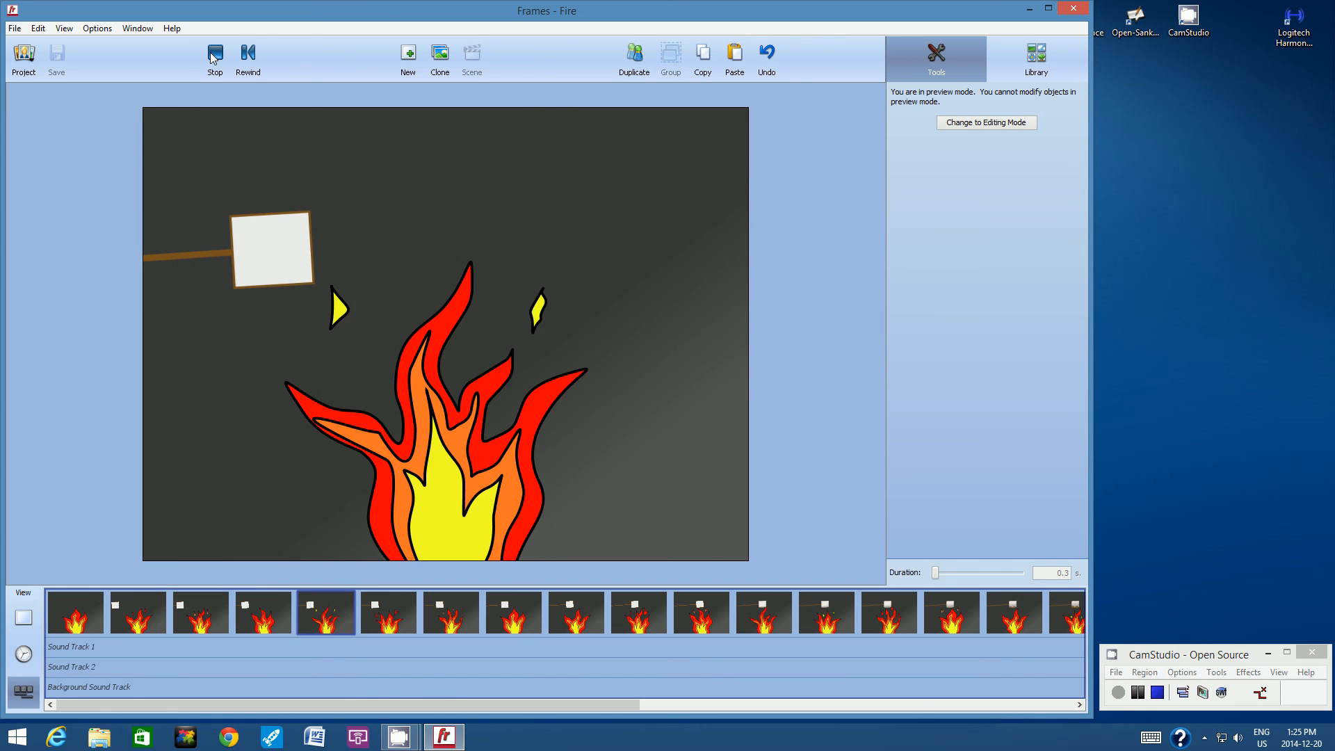